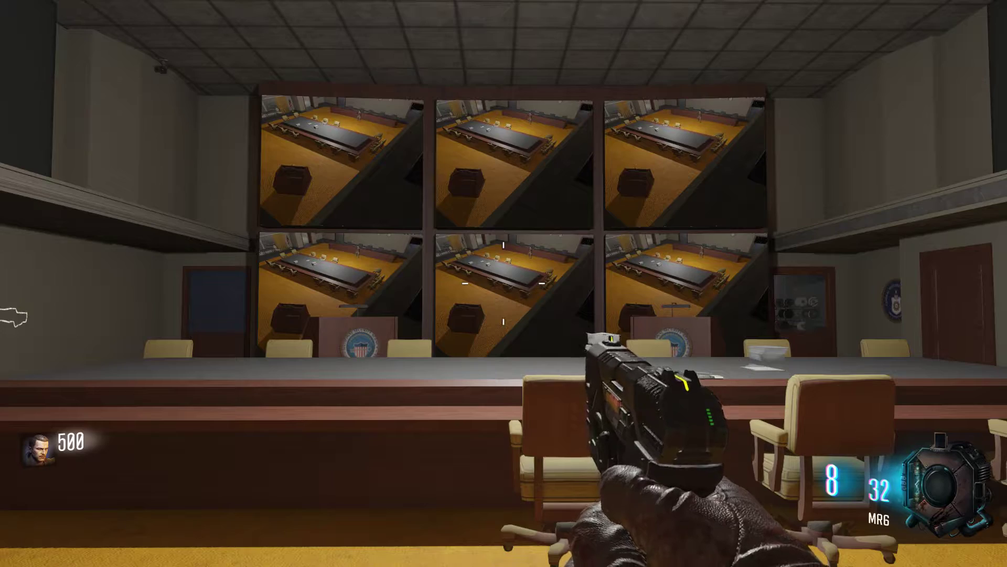
# Walk around the conference room and the adjoining projector room to examine the live camera feed on the wall screens
pyautogui.press('w')
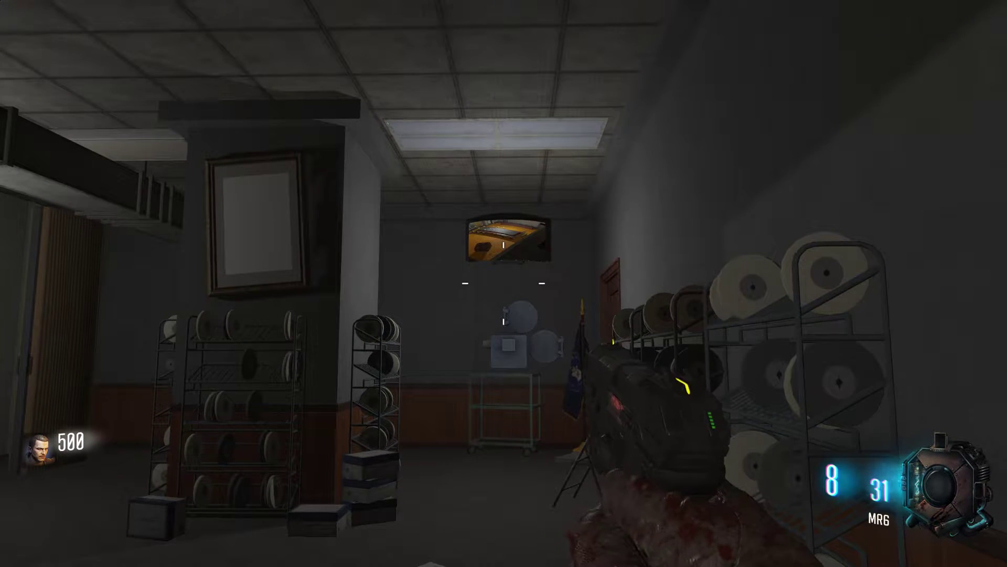
pyautogui.press('s')
pyautogui.press('w')
pyautogui.press('a')
pyautogui.press('s')
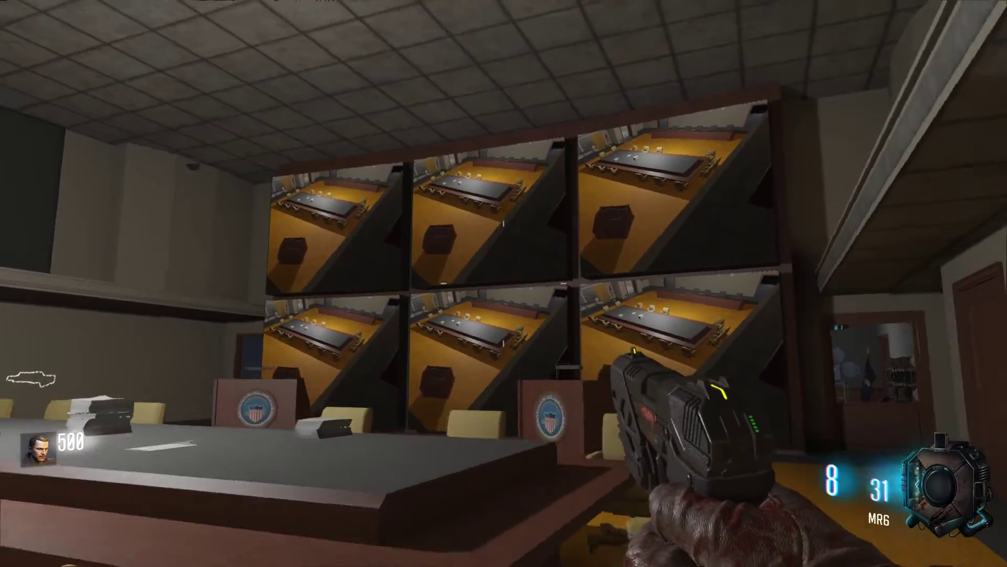
pyautogui.press('a')
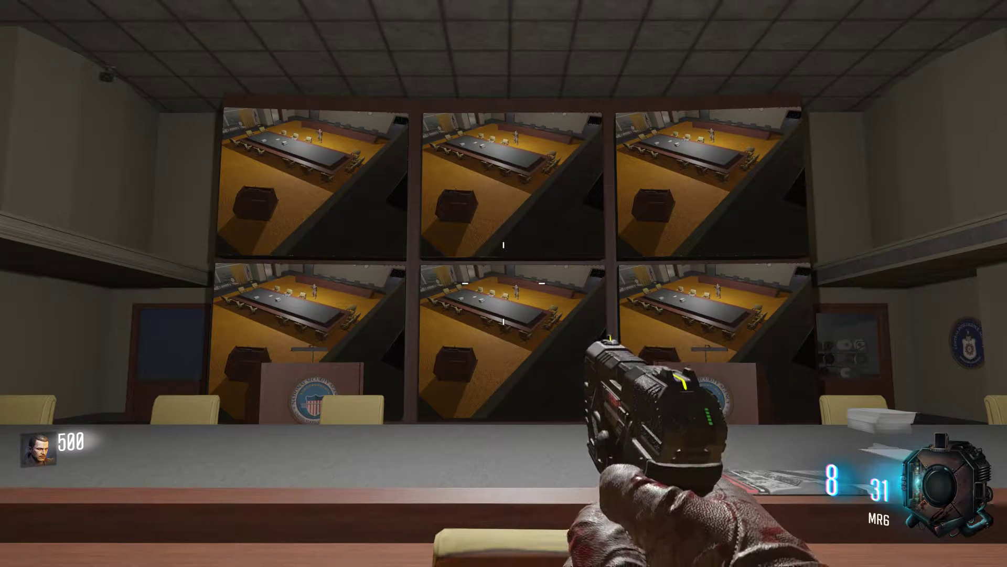
# End the running Zombies game and confirm leaving the match
pyautogui.press('Escape')
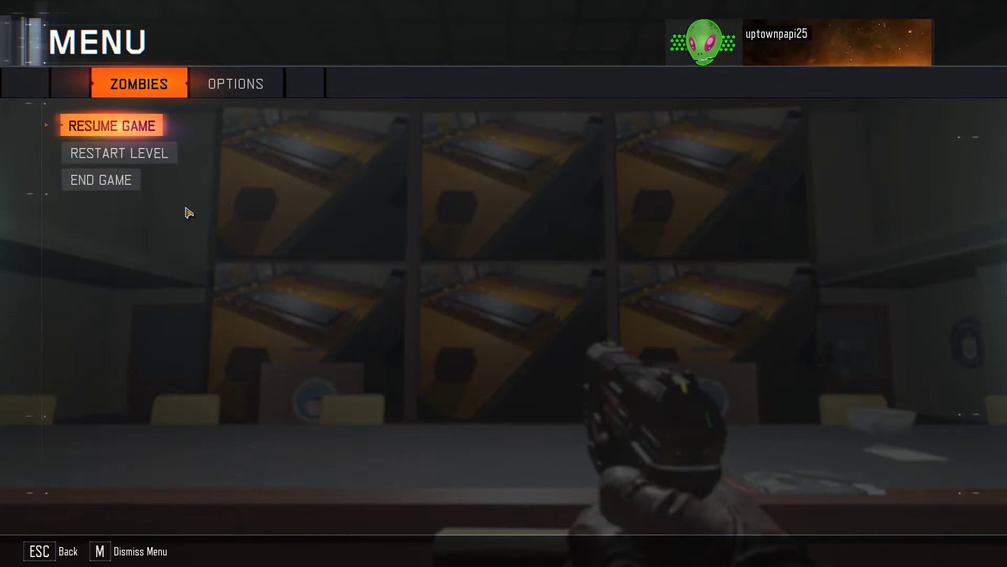
pyautogui.click(138, 181)
pyautogui.click(351, 249)
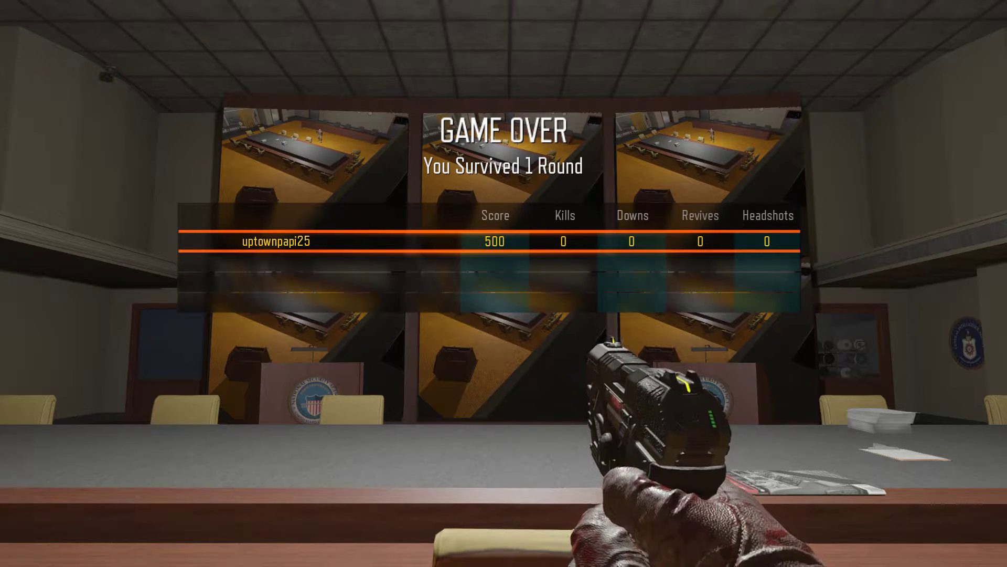
pyautogui.hotkey('alt', 'Tab')
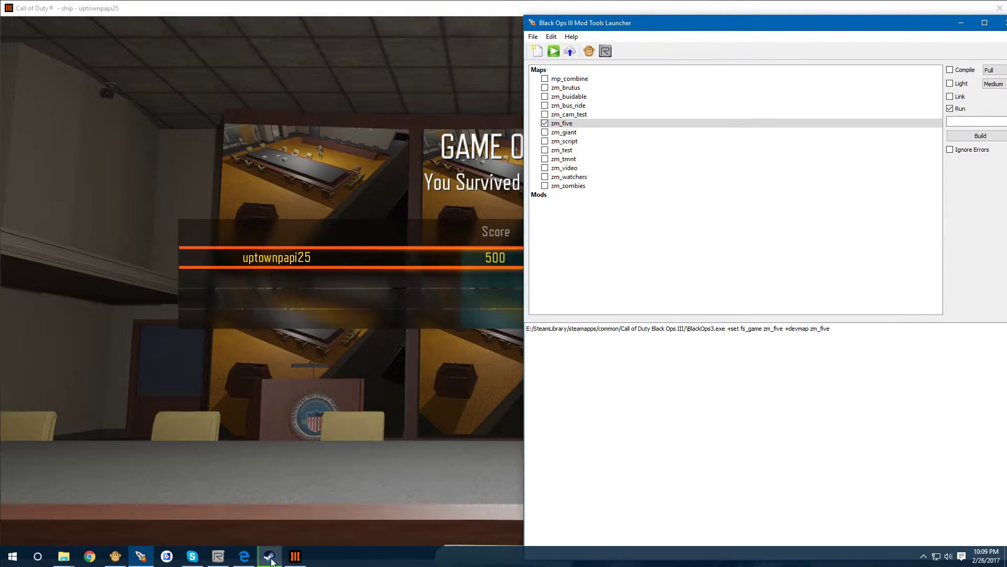
pyautogui.click(217, 557)
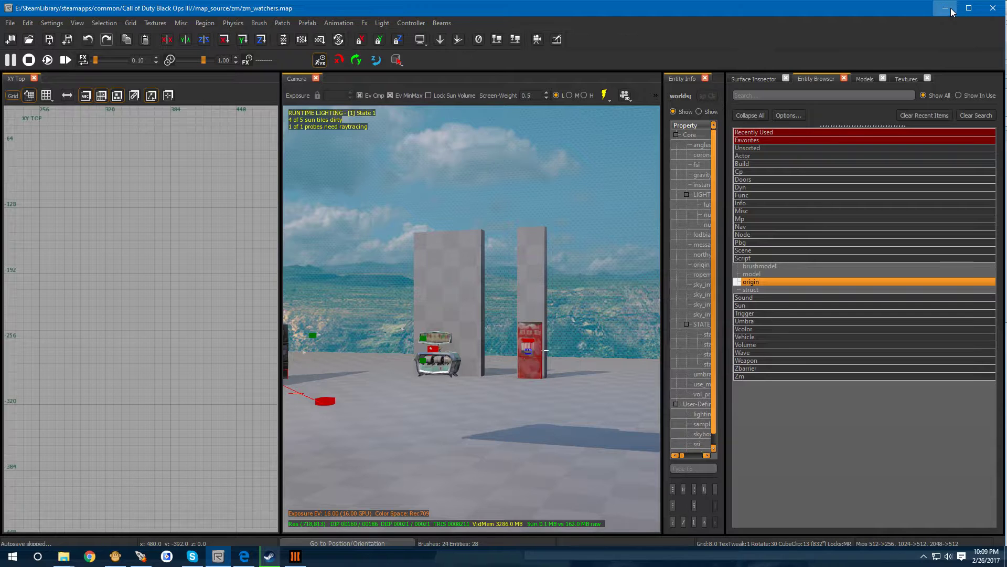
pyautogui.click(952, 11)
pyautogui.click(961, 23)
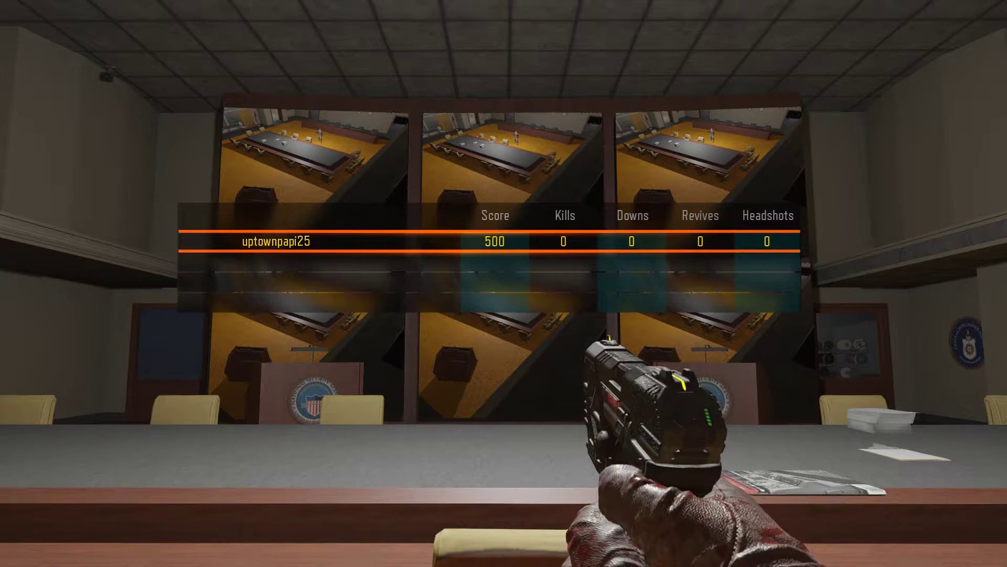
# Switch to Task Manager, end the BlackOps3 task, and close Task Manager
pyautogui.hotkey('alt', 'Tab')
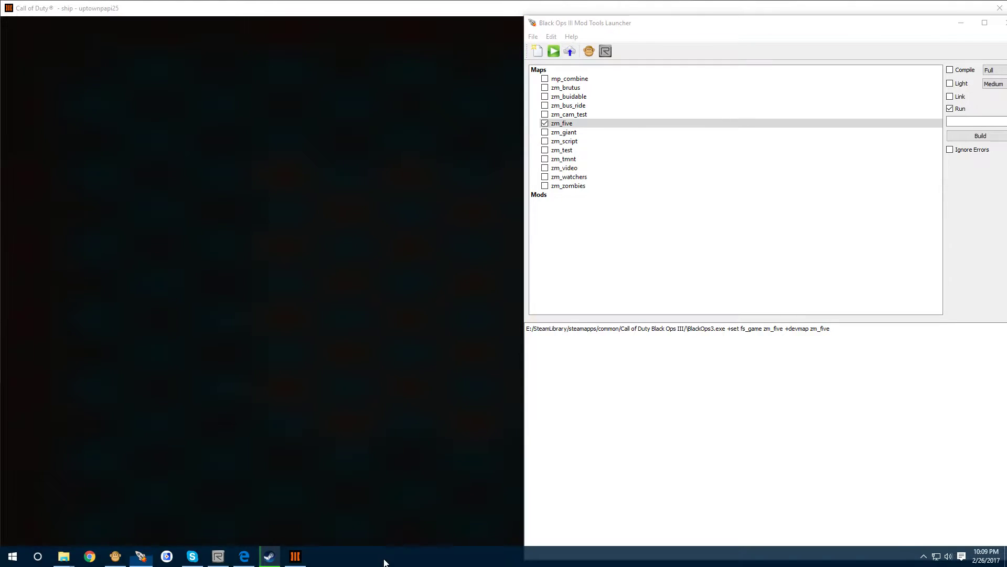
pyautogui.rightClick(384, 561)
pyautogui.click(418, 507)
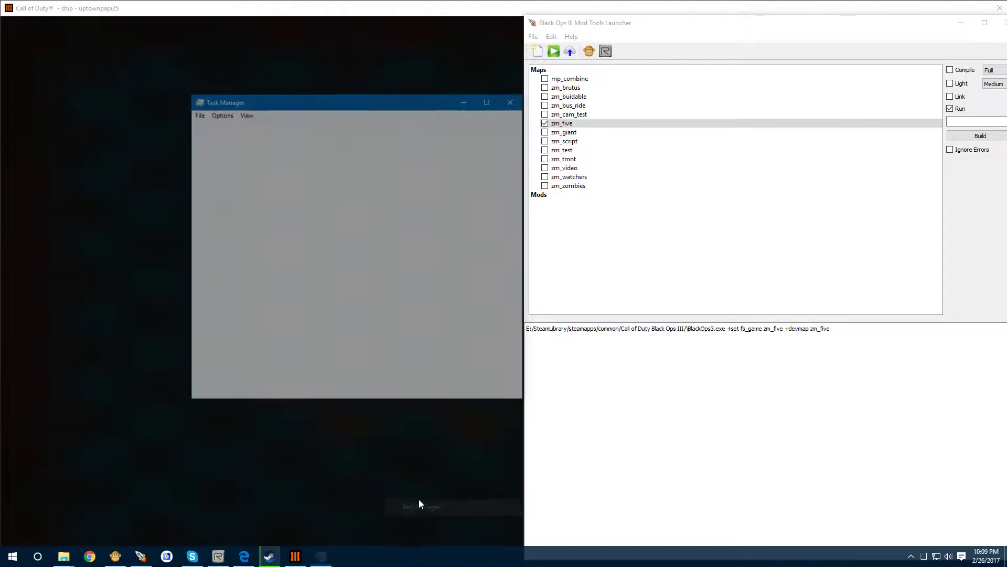
pyautogui.click(257, 204)
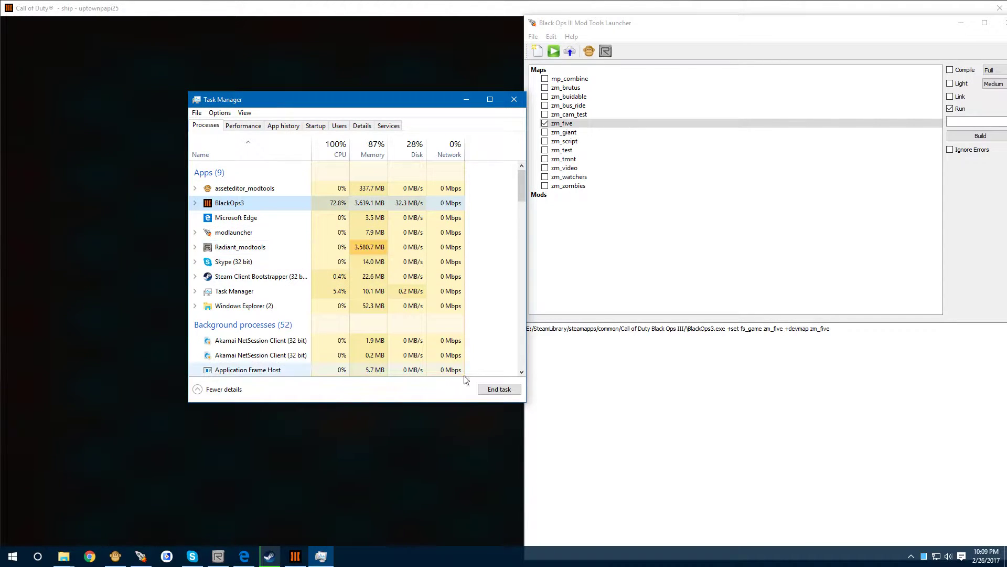
pyautogui.click(497, 390)
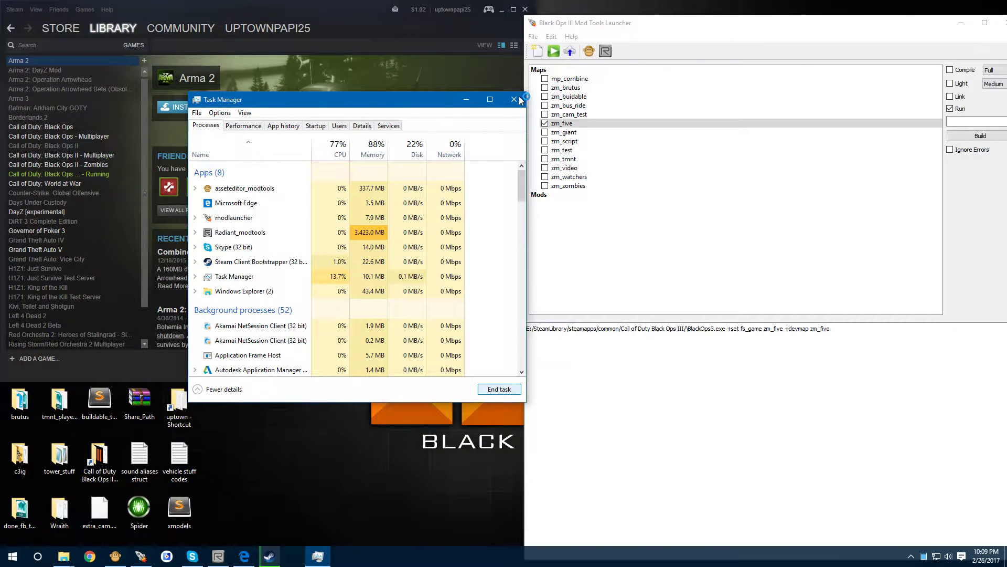
pyautogui.click(514, 99)
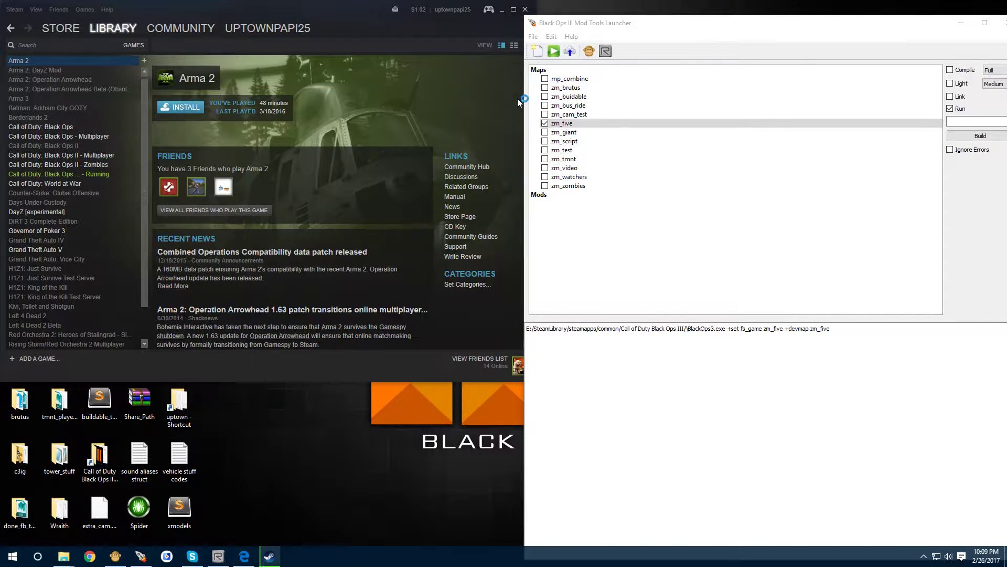
# Minimize the Steam library window and move the Mod Tools Launcher window fully into view on the desktop
pyautogui.click(502, 9)
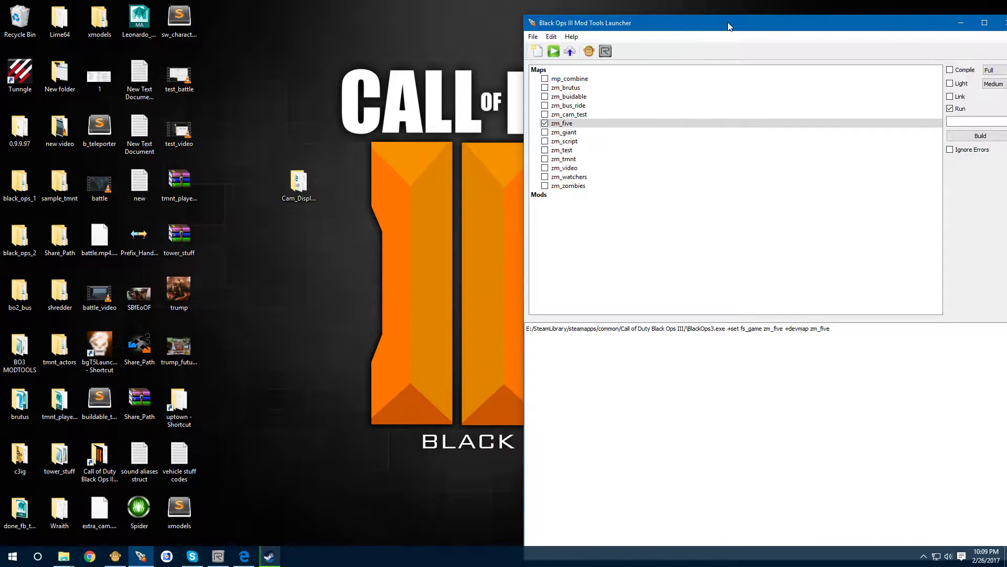
pyautogui.moveTo(728, 26); pyautogui.dragTo(487, 22)
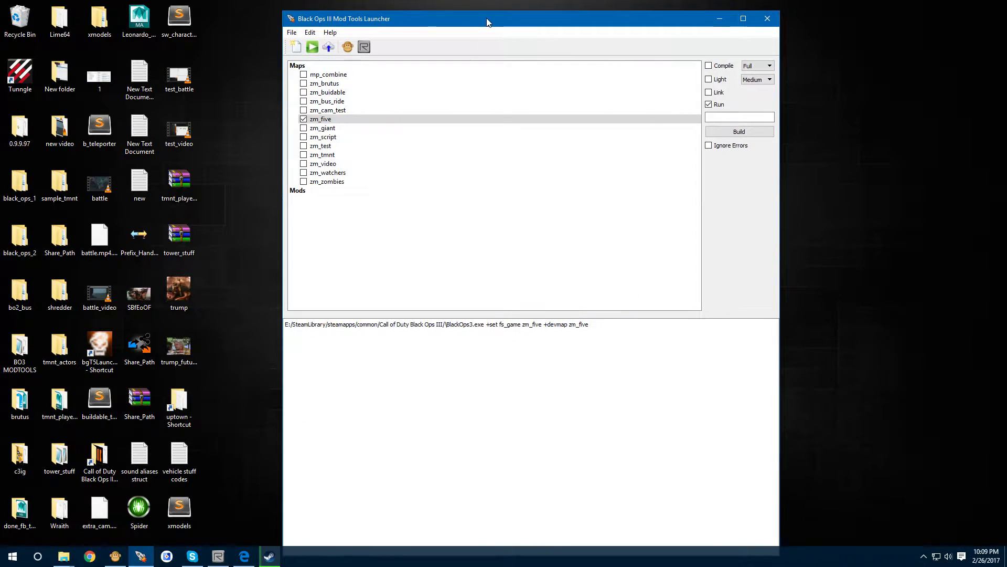
# Switch to the Asset Property Editor and create a new GDT file named uptowns_cam in the source_data folder
pyautogui.click(348, 47)
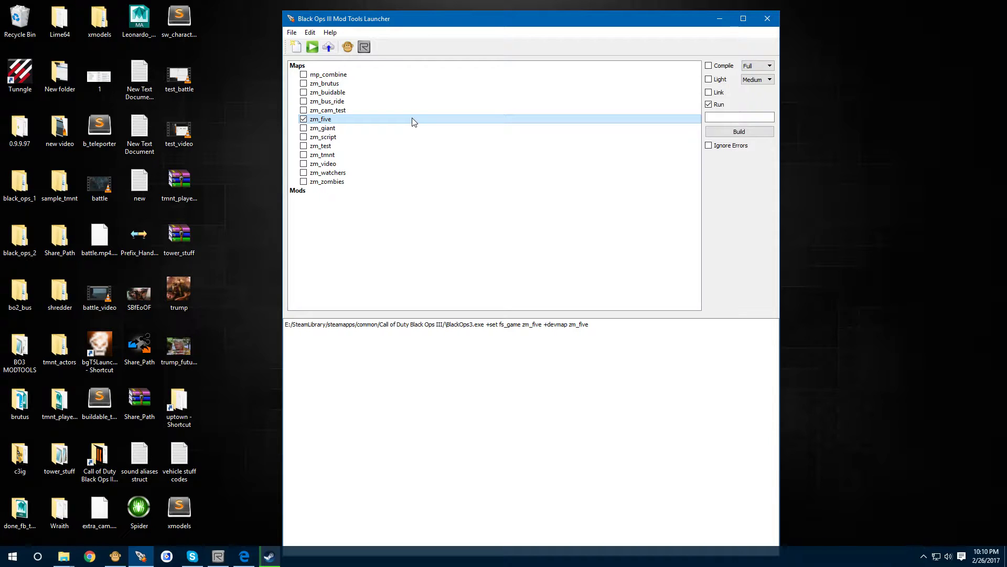
pyautogui.click(115, 555)
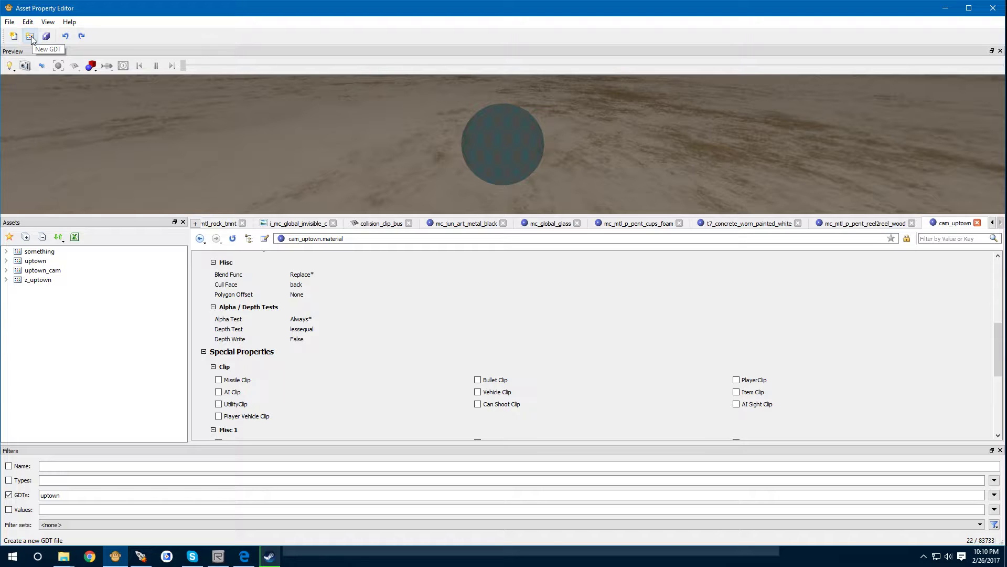
pyautogui.click(9, 21)
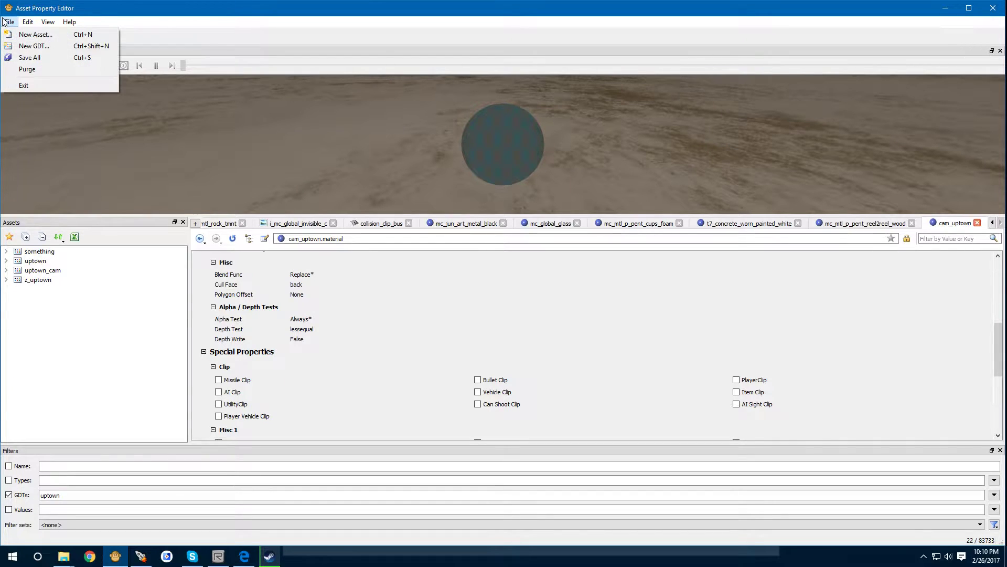
pyautogui.click(24, 46)
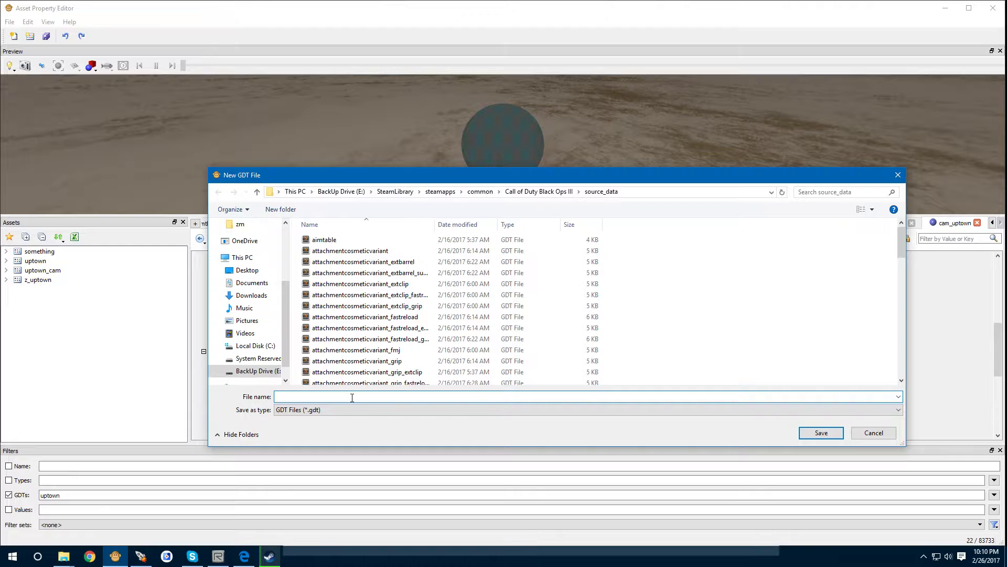
pyautogui.write('uptowns_cam')
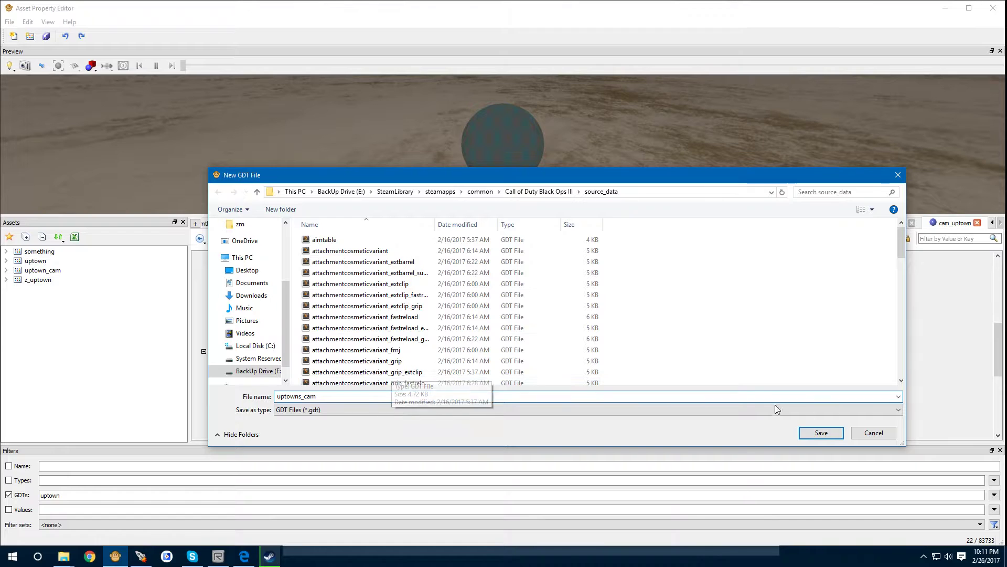
pyautogui.click(824, 432)
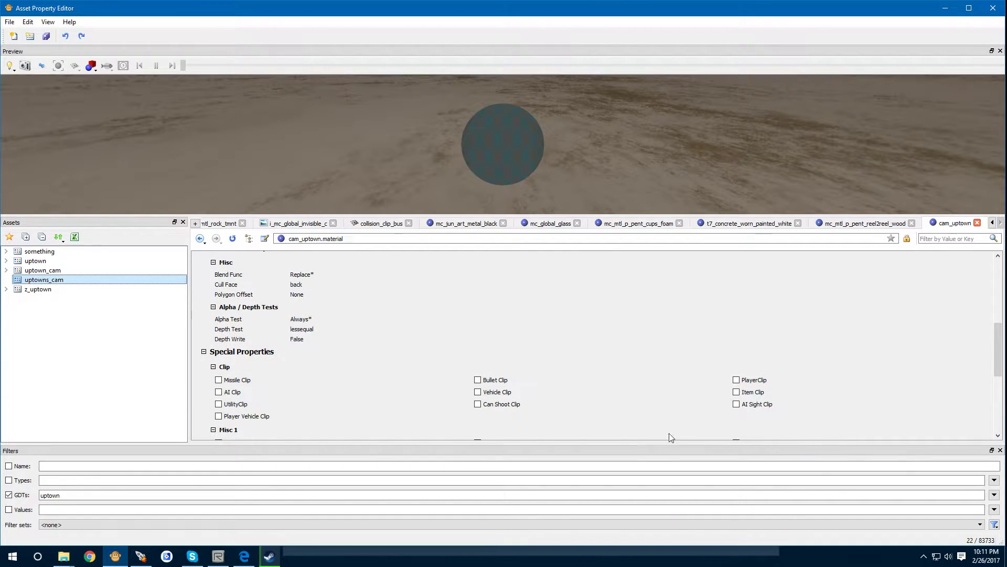
# Create a new material asset named cam_1_uptown in the uptowns_cam GDT
pyautogui.rightClick(67, 282)
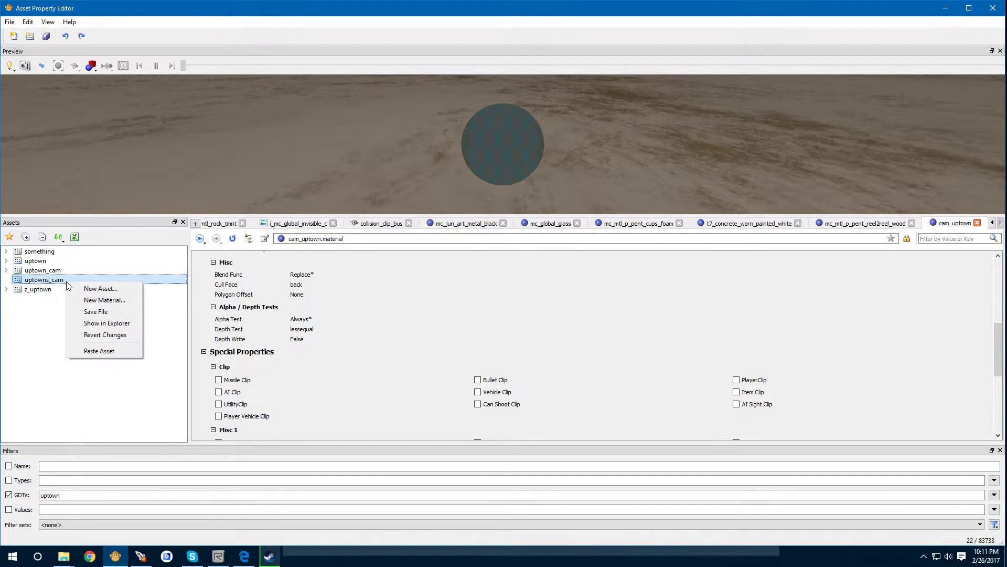
pyautogui.click(102, 300)
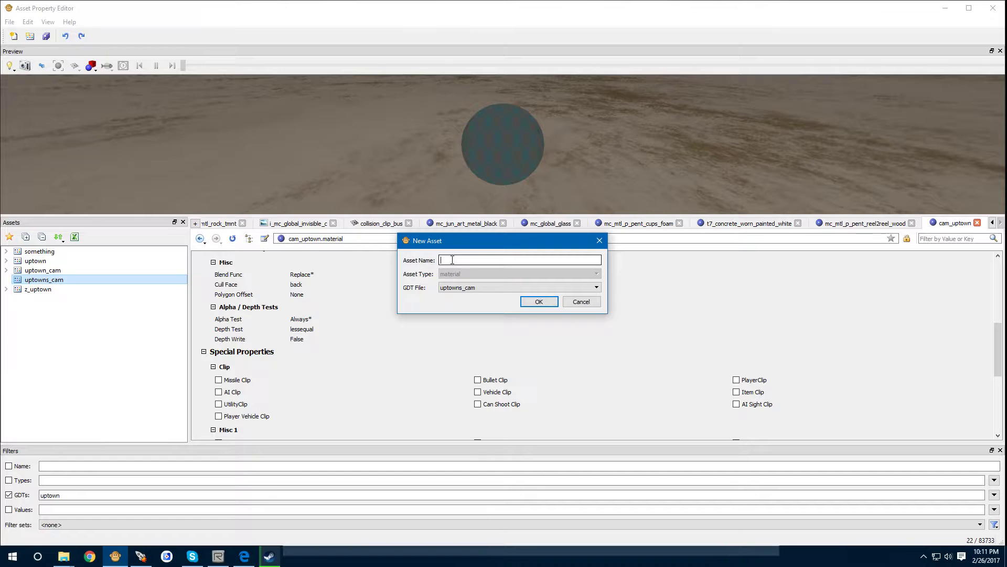
pyautogui.write('am')
pyautogui.click(535, 301)
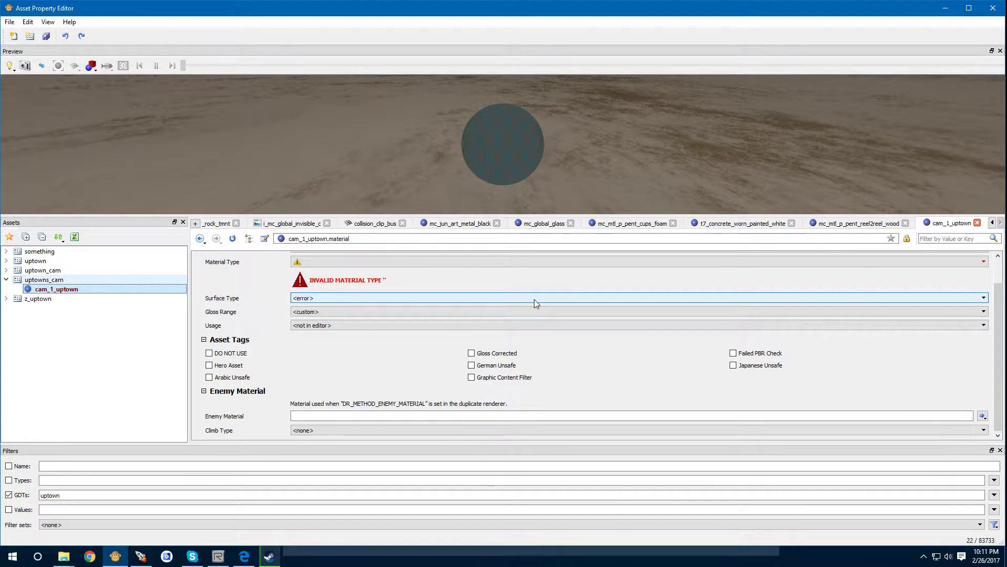
# Set the cam_1_uptown material's category to Specialty and its material type to extracam
pyautogui.scroll(1, 450, 438)
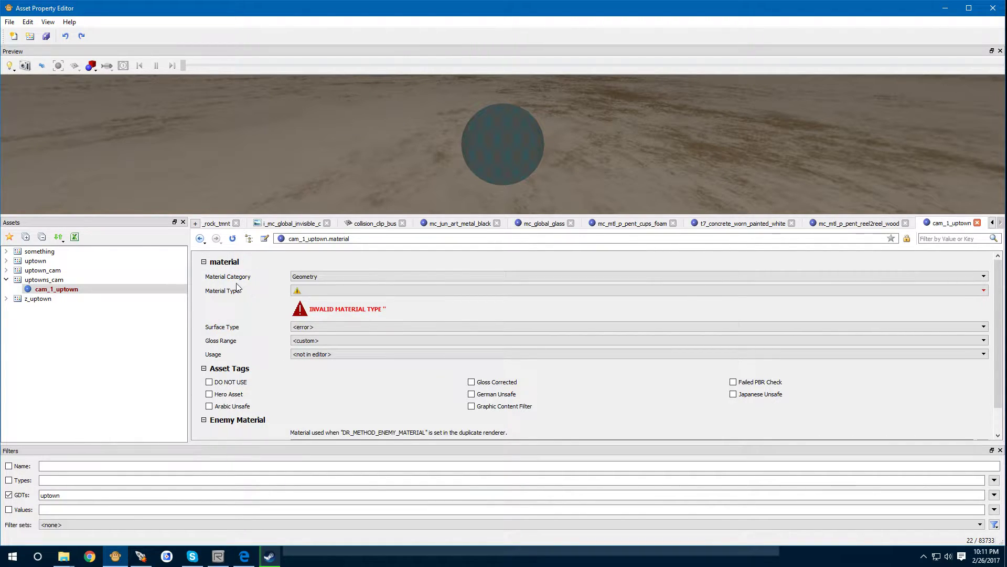
pyautogui.click(330, 275)
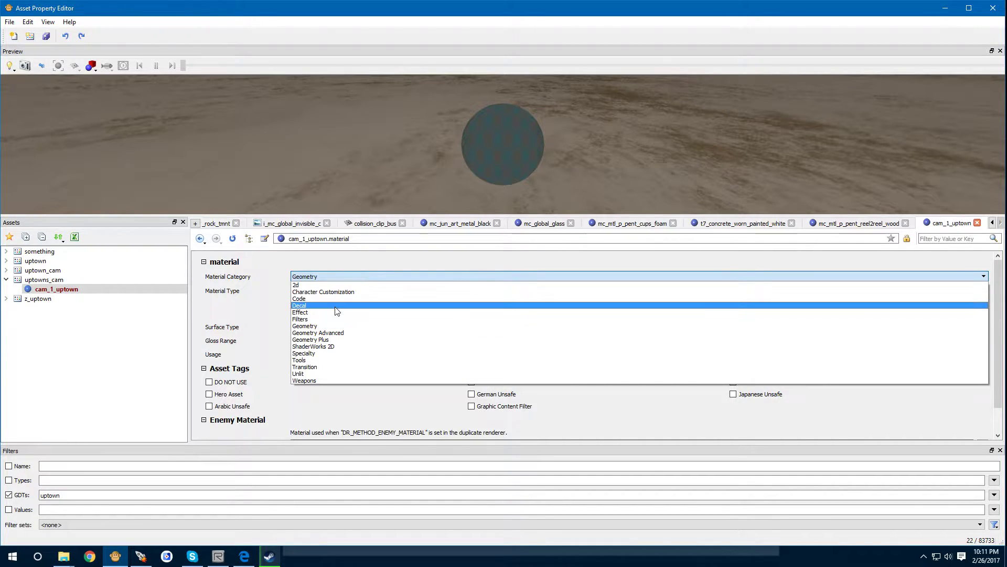
pyautogui.click(329, 353)
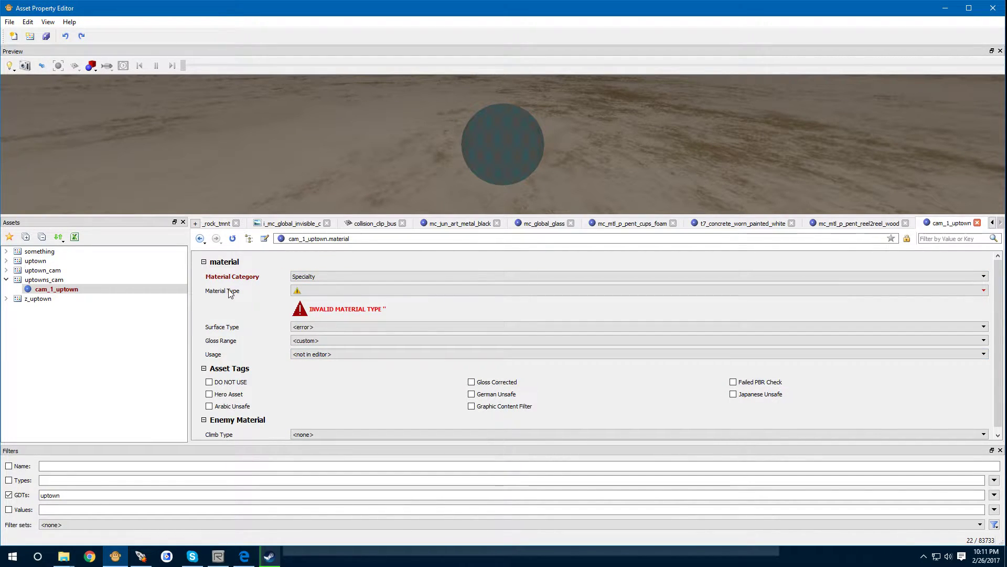
pyautogui.click(296, 290)
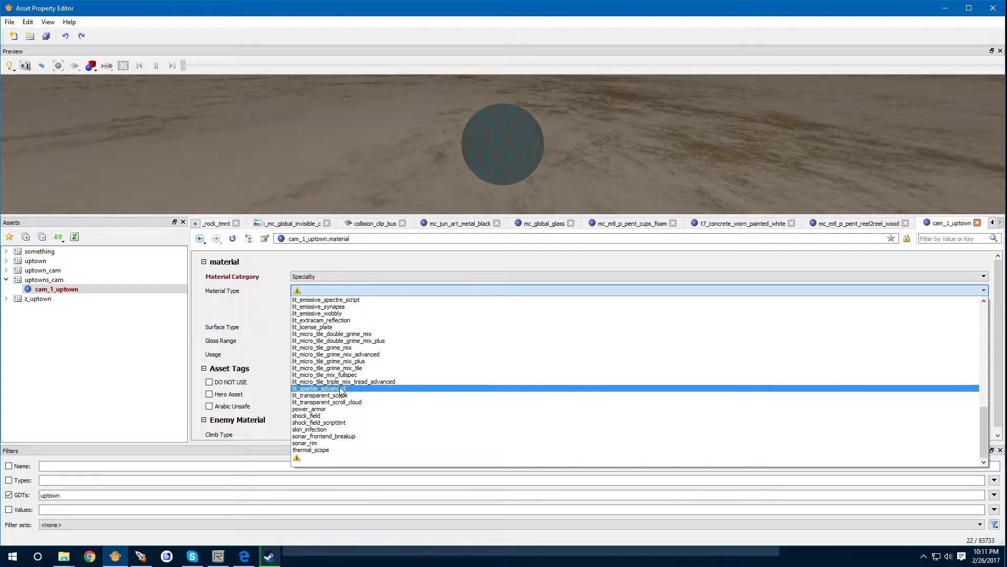
pyautogui.scroll(15, 341, 391)
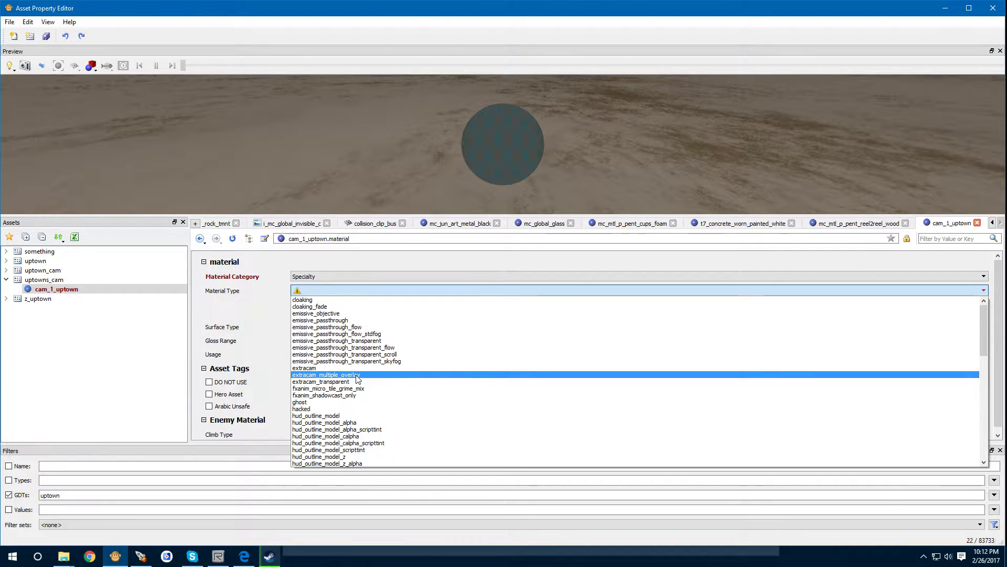
pyautogui.click(312, 369)
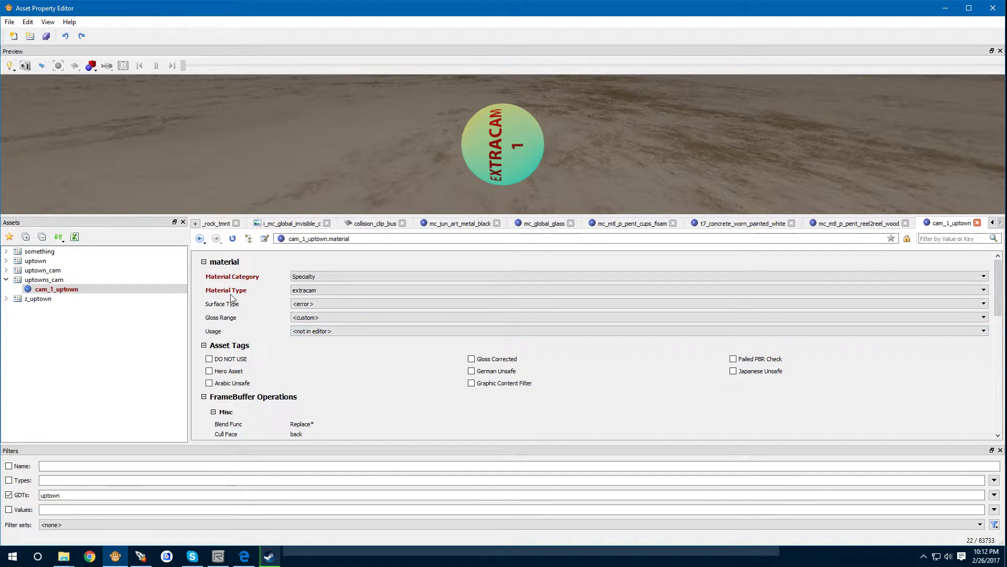
# Set the cam_1_uptown material's surface type to glass and its gloss range to metal
pyautogui.click(306, 305)
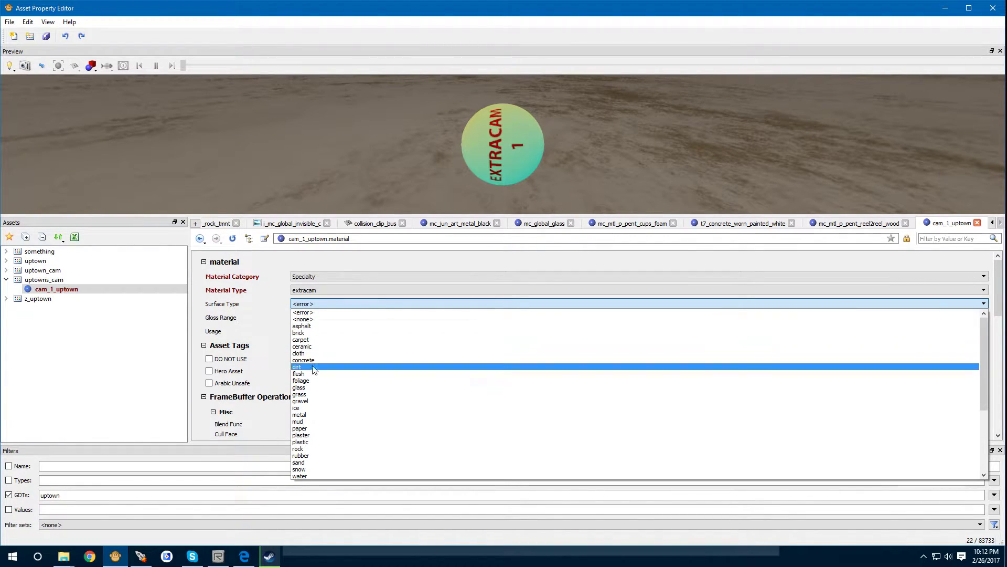
pyautogui.click(313, 388)
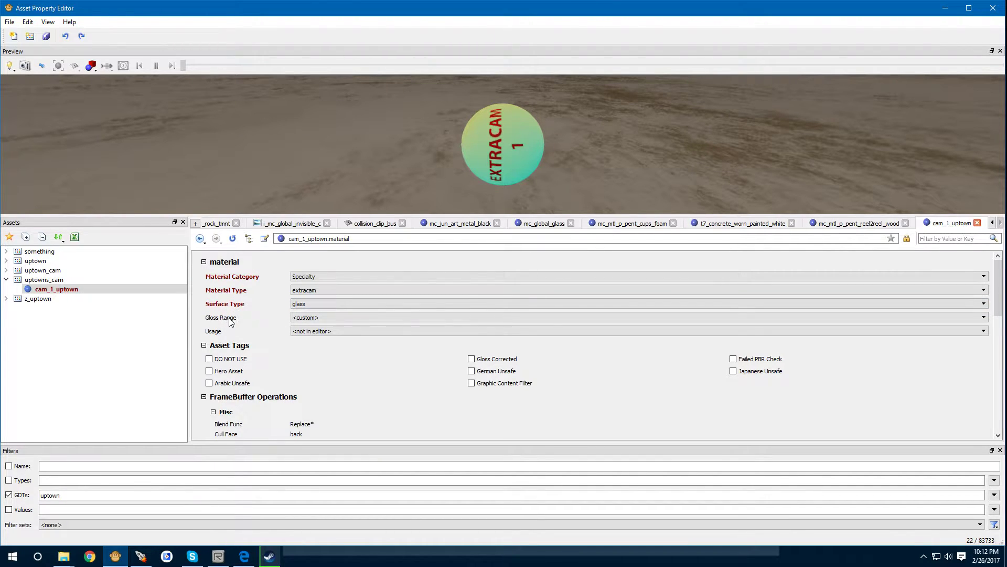
pyautogui.click(296, 318)
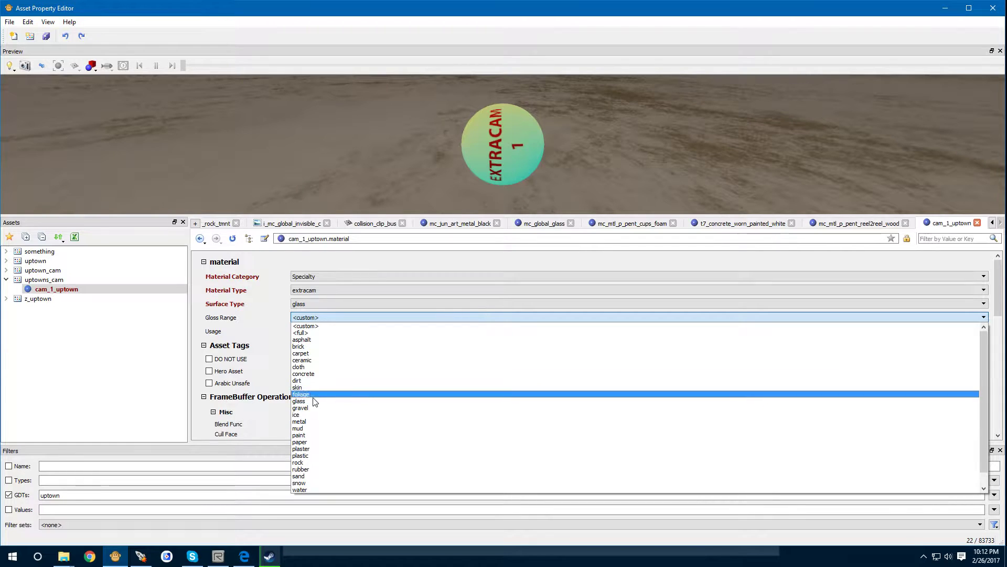
pyautogui.click(314, 415)
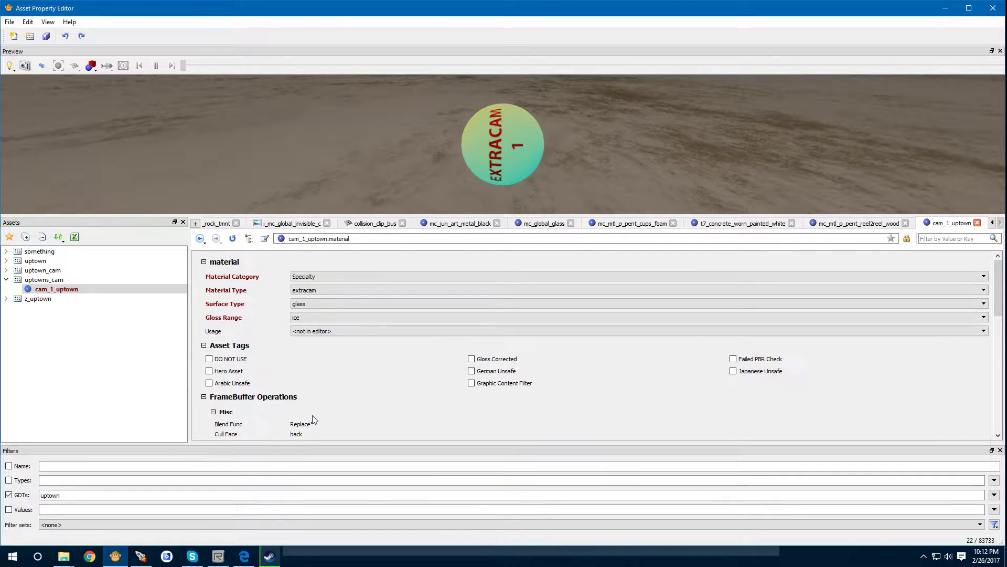
pyautogui.click(313, 317)
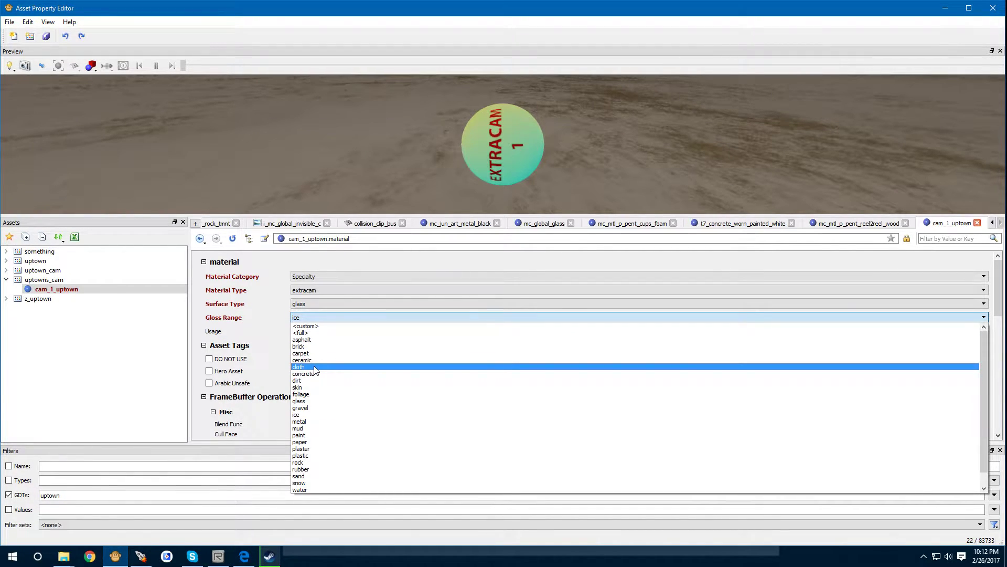
pyautogui.click(313, 421)
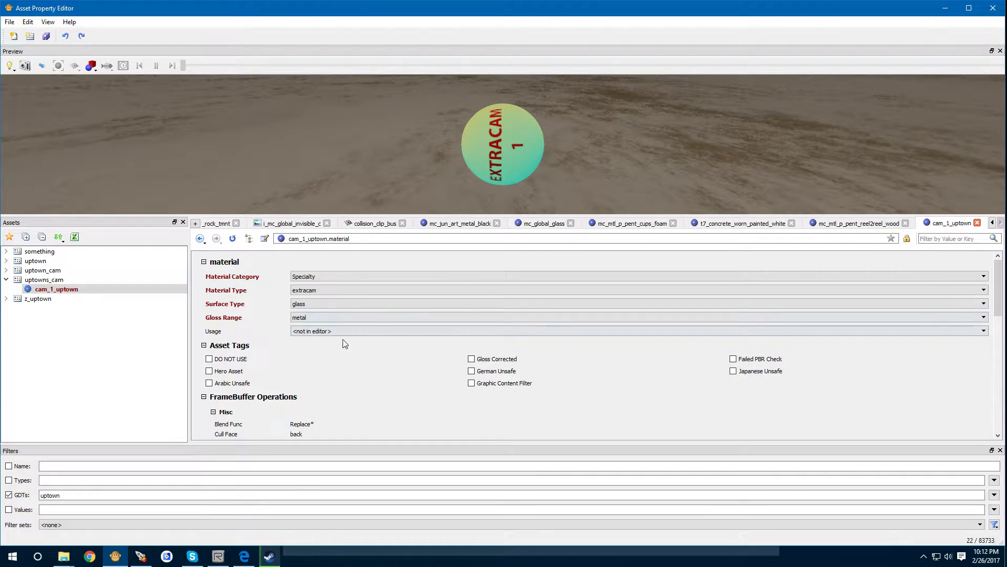
# Set the cam_1_uptown material's usage to background and its Extra Cam camera index to 1
pyautogui.click(307, 332)
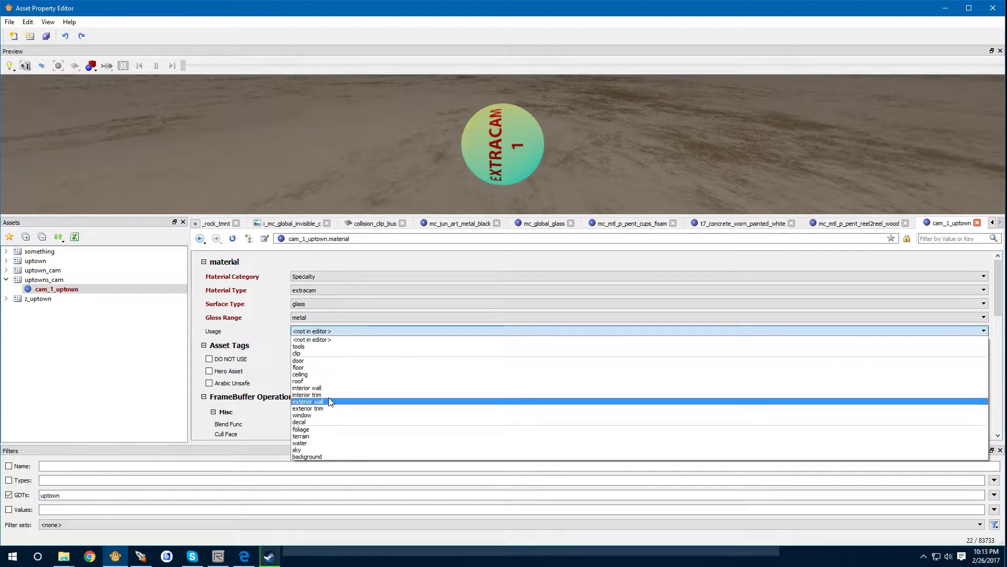
pyautogui.click(298, 457)
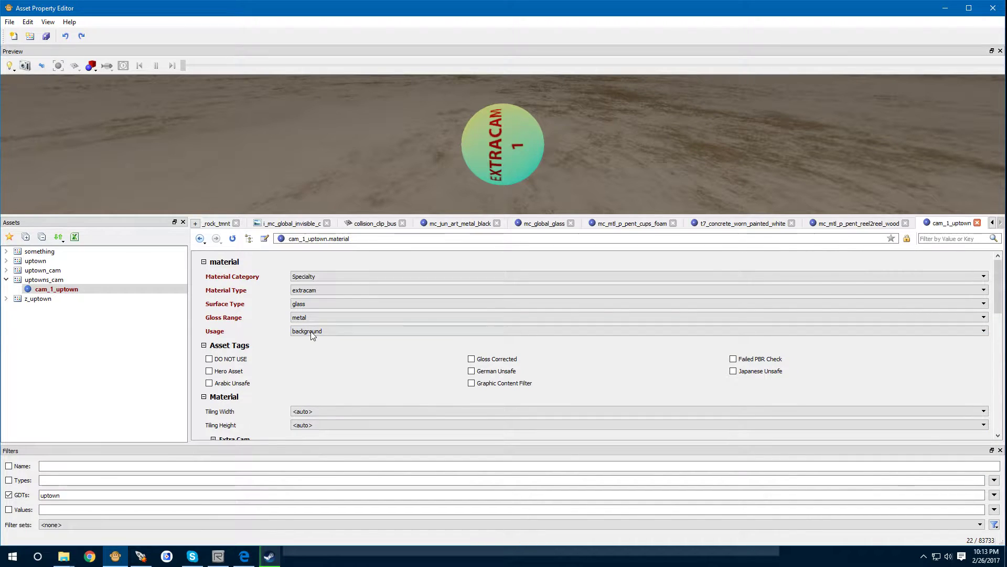
pyautogui.scroll(-2, 309, 376)
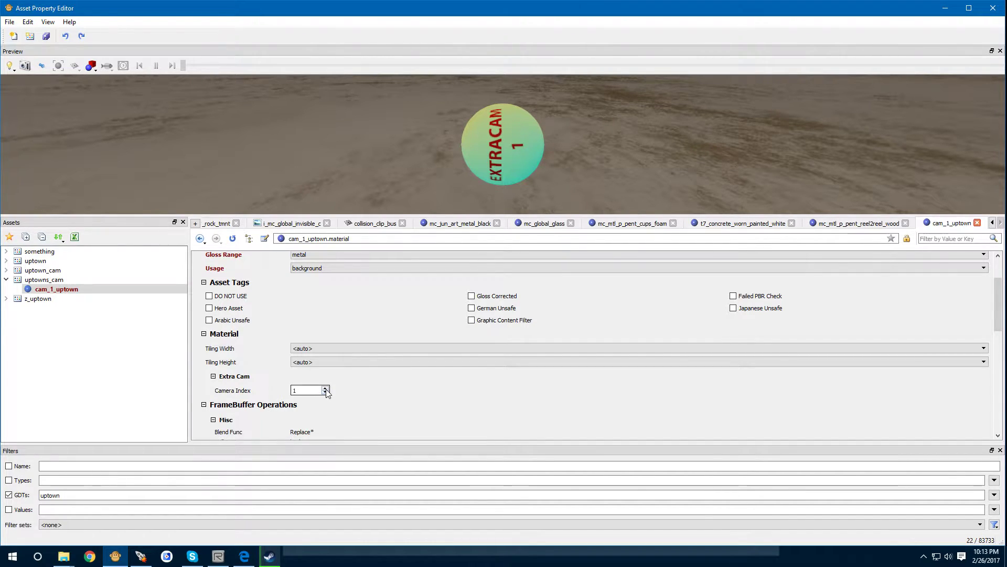
pyautogui.click(326, 388)
pyautogui.click(326, 388)
pyautogui.click(325, 388)
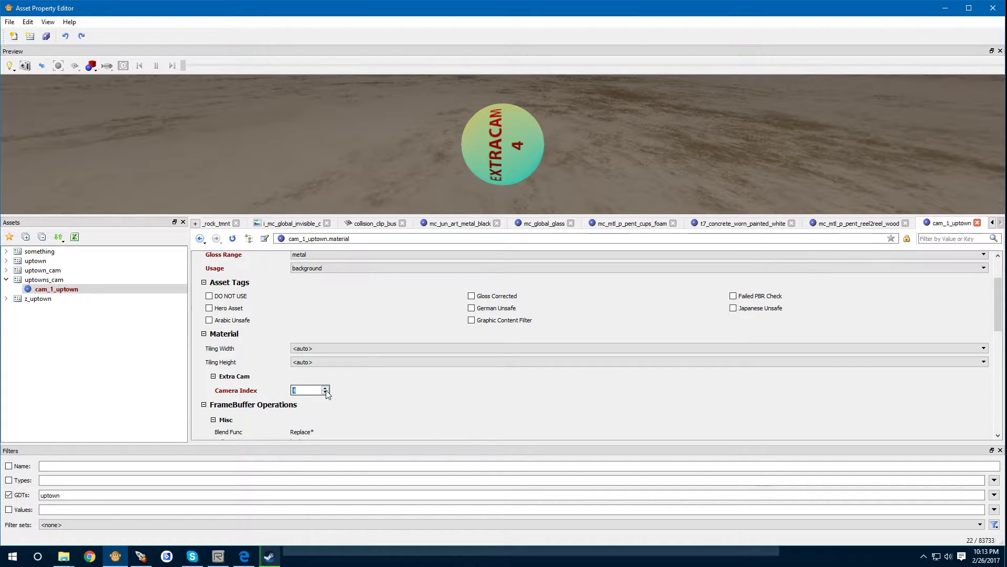
pyautogui.click(326, 392)
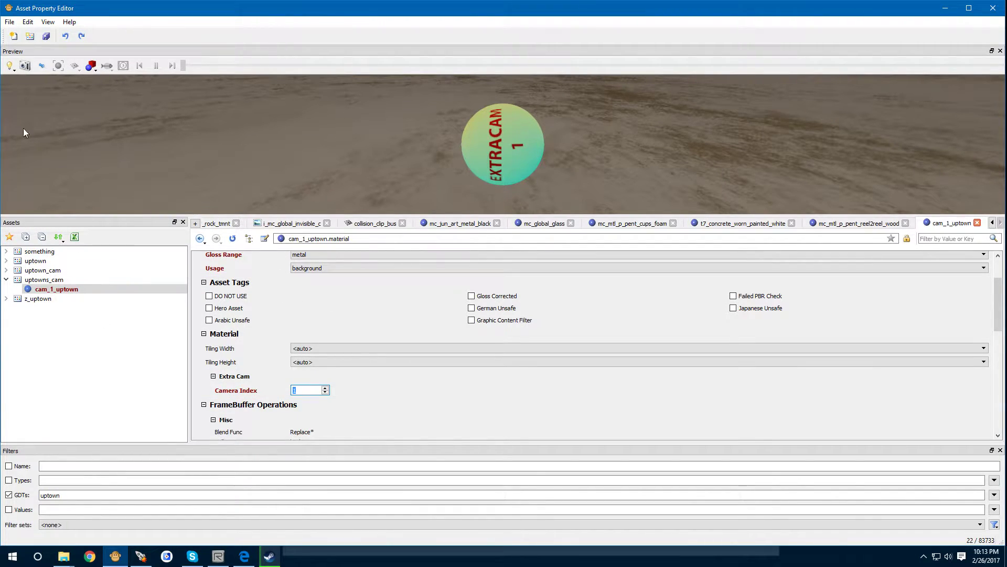
# Save all asset changes and close the Asset Property Editor
pyautogui.click(46, 38)
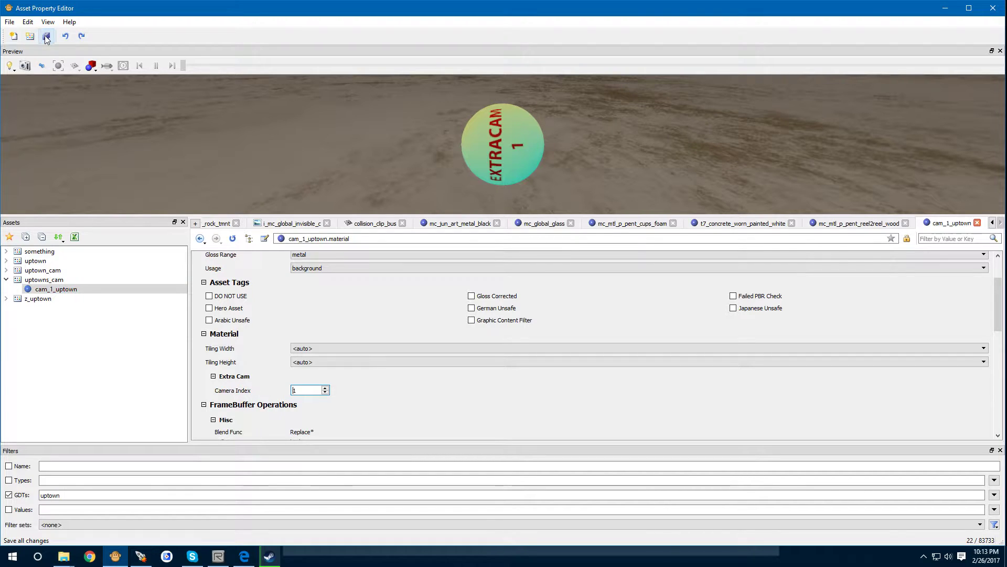
pyautogui.click(993, 9)
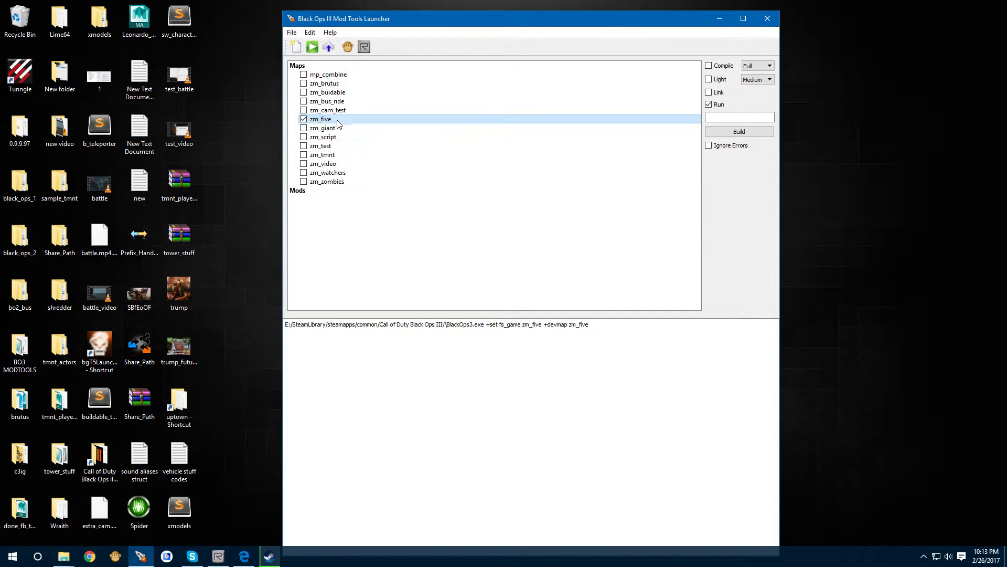
# Move the Mod Tools Launcher aside and open the Cam_Display_Tutorial folder on the desktop, positioning its window mid-screen
pyautogui.moveTo(397, 22); pyautogui.dragTo(624, 14)
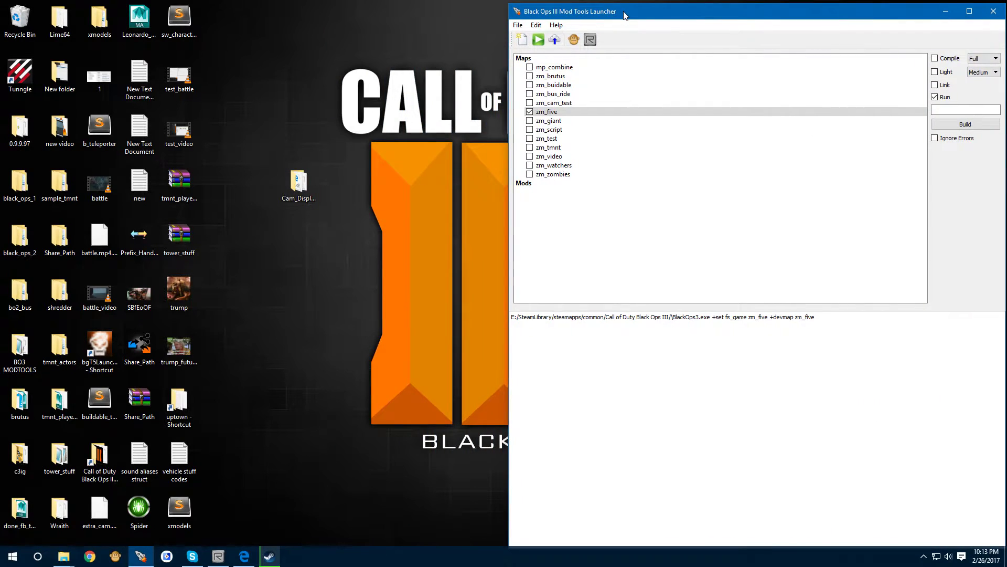
pyautogui.doubleClick(297, 181)
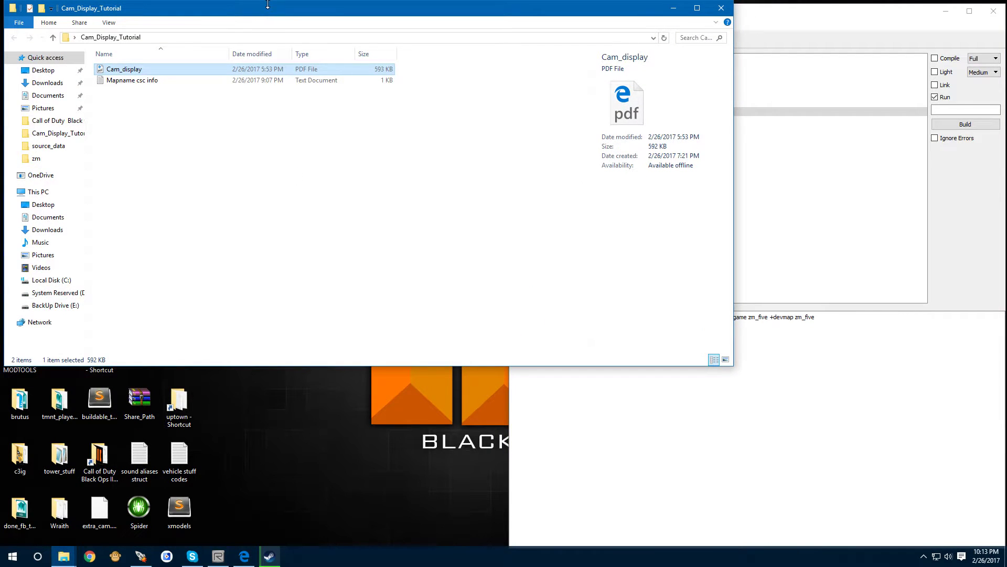
pyautogui.moveTo(267, 16); pyautogui.dragTo(482, 100)
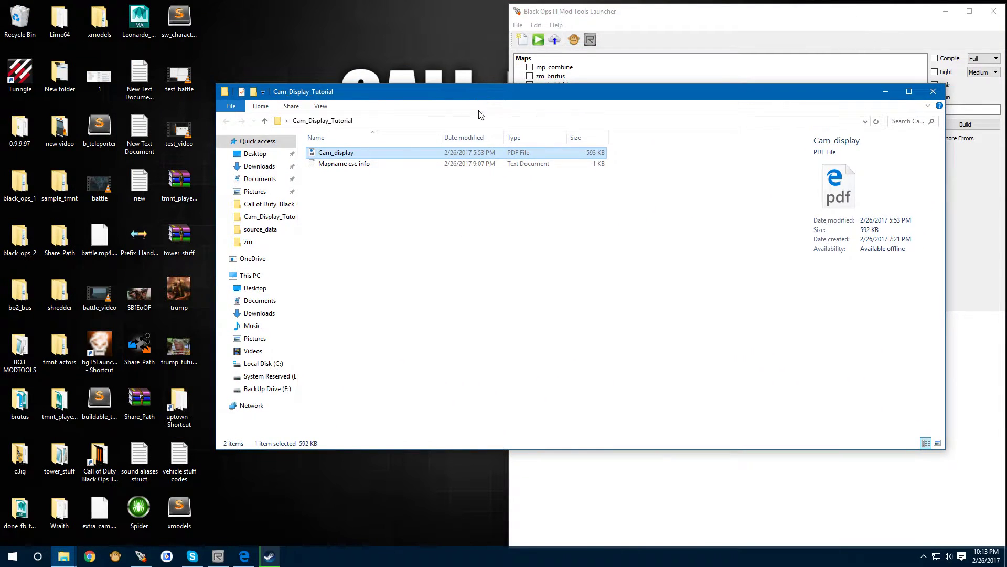
# Open the Cam_display PDF, look through its material, Radiant and script sections, and close it
pyautogui.doubleClick(364, 157)
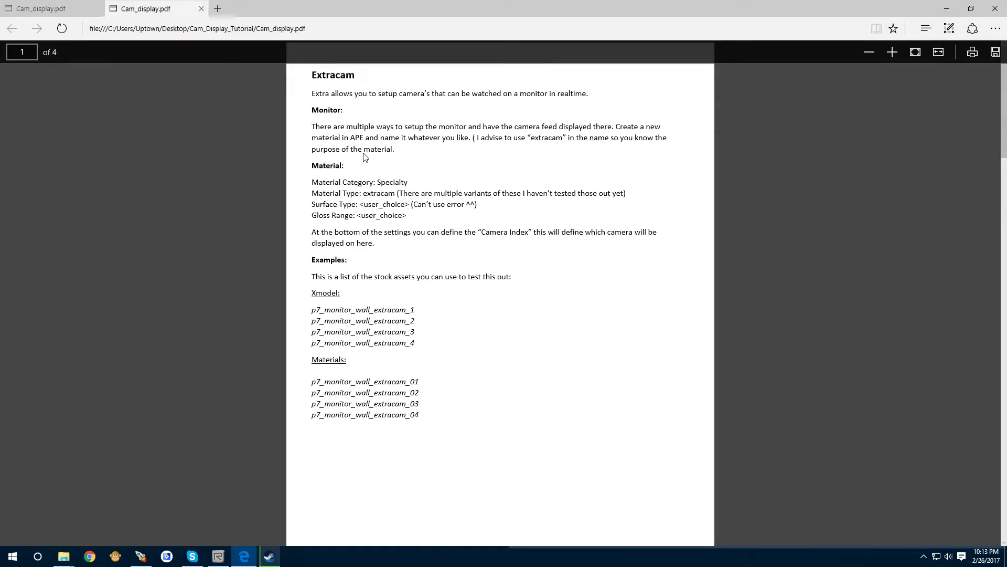
pyautogui.scroll(-10, 456, 334)
pyautogui.scroll(-10, 457, 334)
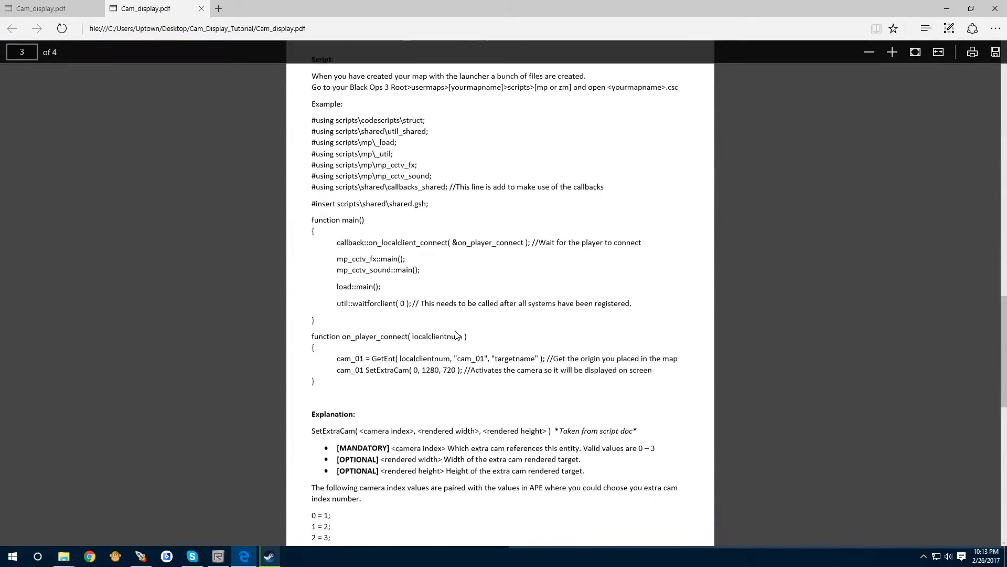
pyautogui.scroll(5, 457, 335)
pyautogui.scroll(20, 457, 335)
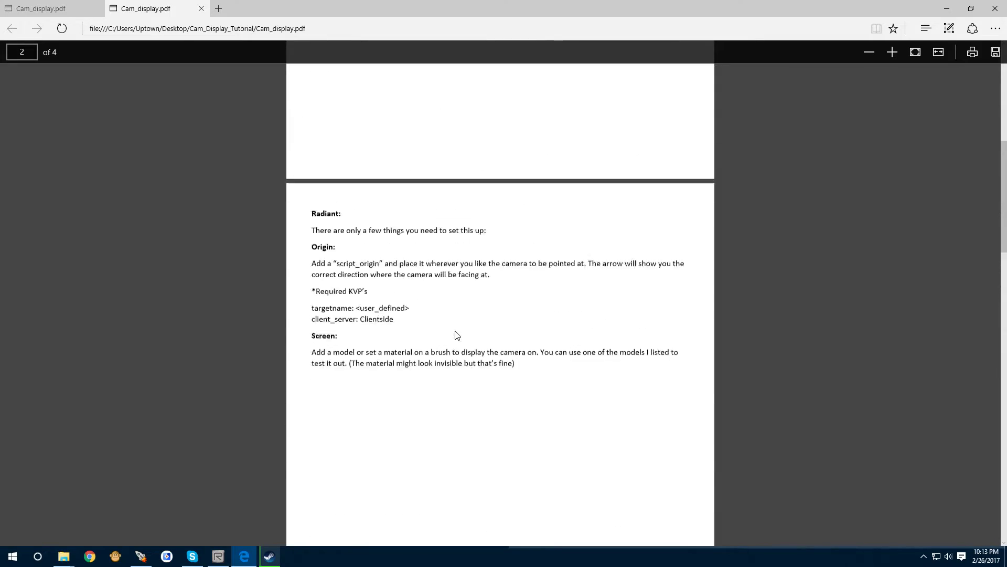
pyautogui.scroll(-20, 452, 296)
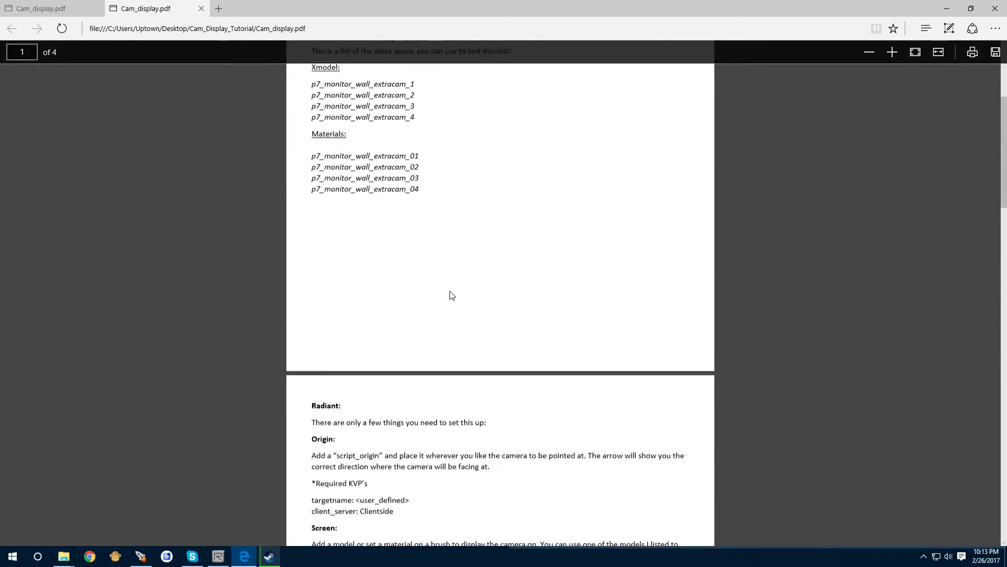
pyautogui.scroll(10, 450, 293)
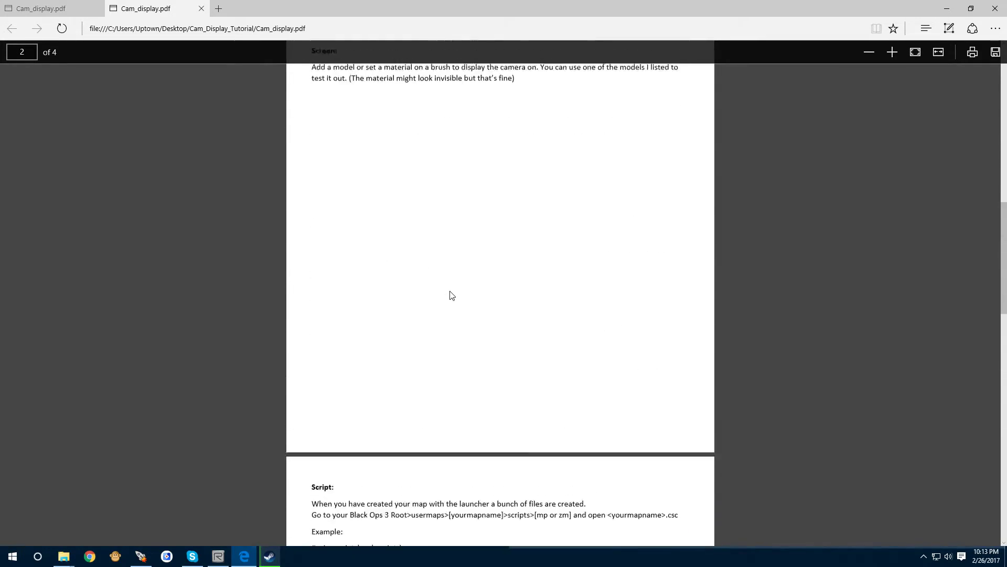
pyautogui.click(995, 8)
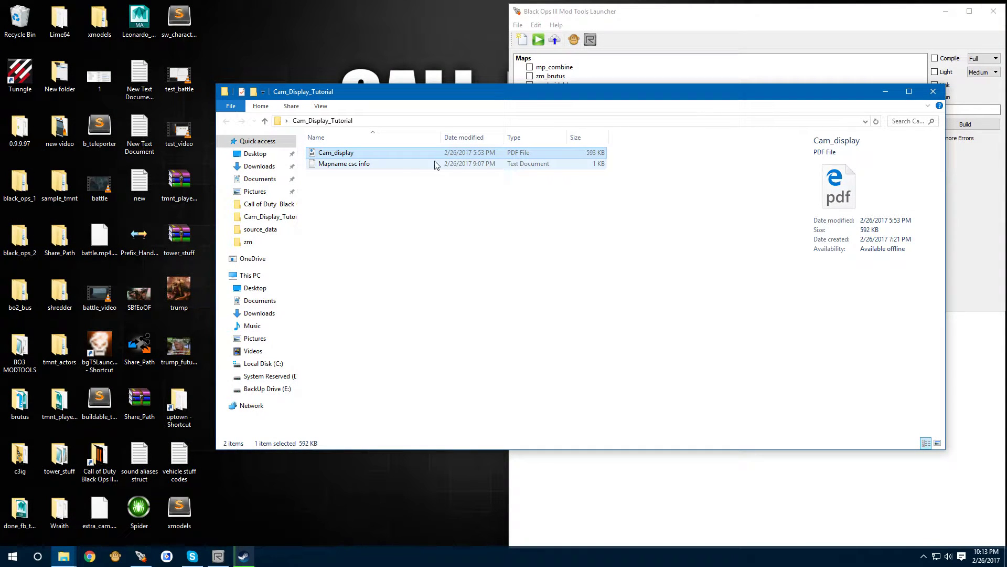
# Open the Mapname csc info text file and examine the main() callback lines and the on_player_connect function
pyautogui.doubleClick(407, 164)
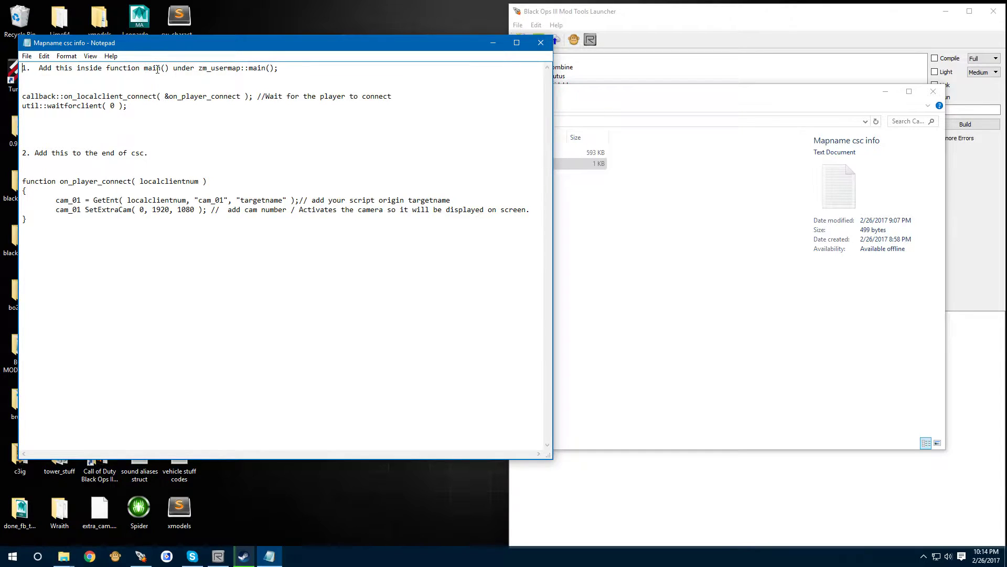
pyautogui.moveTo(22, 96); pyautogui.dragTo(120, 106)
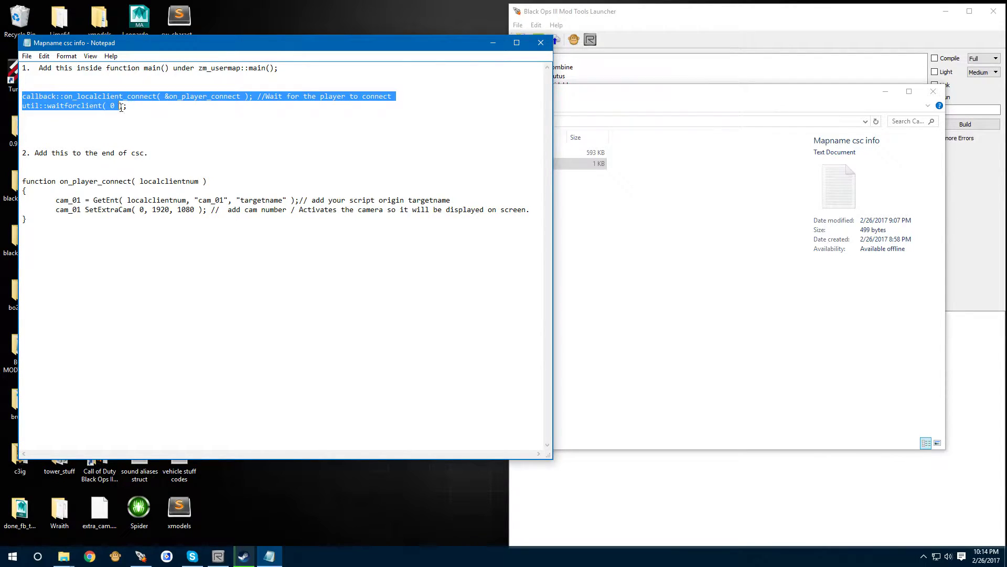
pyautogui.click(199, 103)
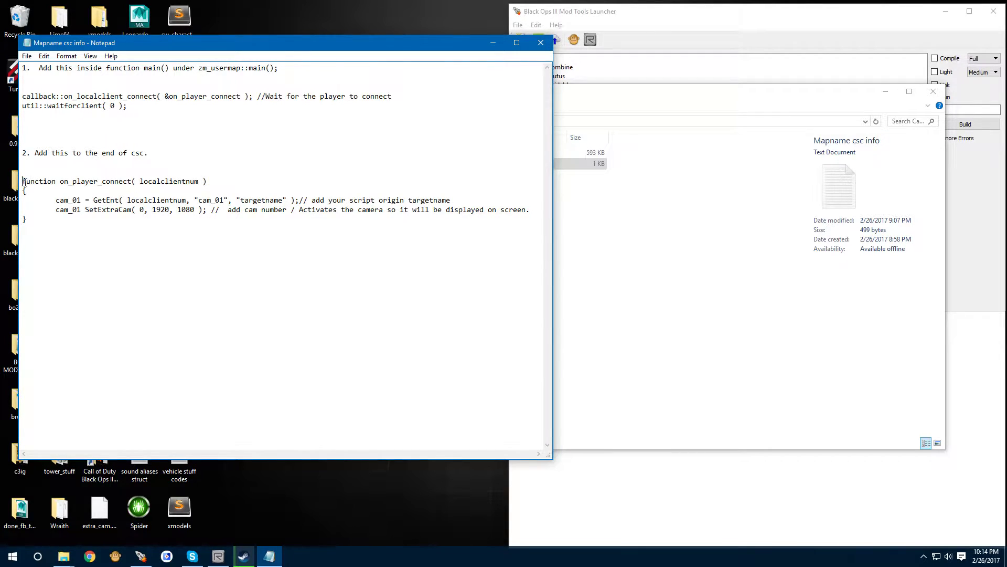
pyautogui.moveTo(22, 181); pyautogui.dragTo(47, 232)
pyautogui.click(250, 143)
# Switch to the Mod Tools Launcher, open the zm_watchers map folder and go to its scripts\zm subfolder
pyautogui.click(690, 18)
pyautogui.moveTo(689, 17); pyautogui.dragTo(506, 31)
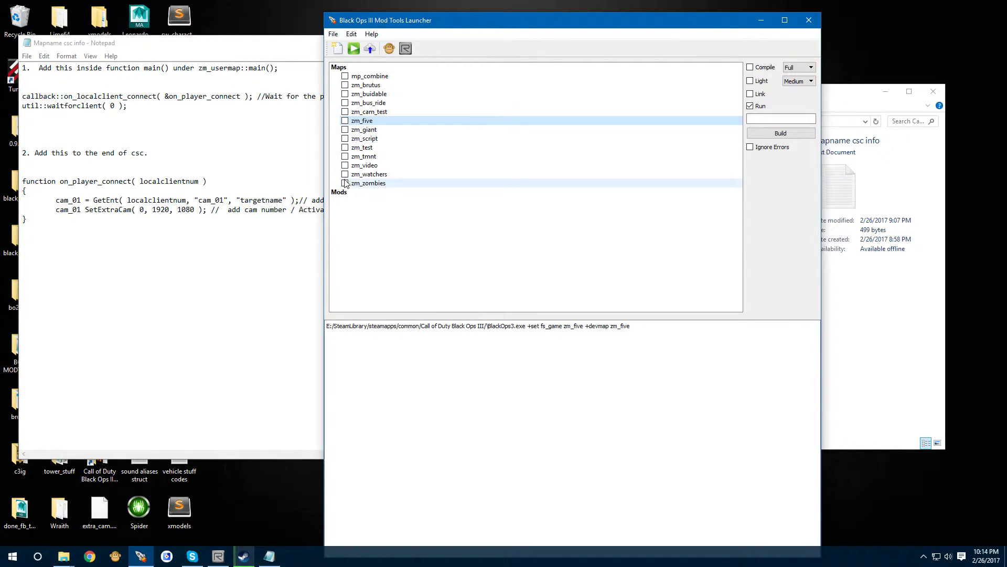
pyautogui.click(365, 176)
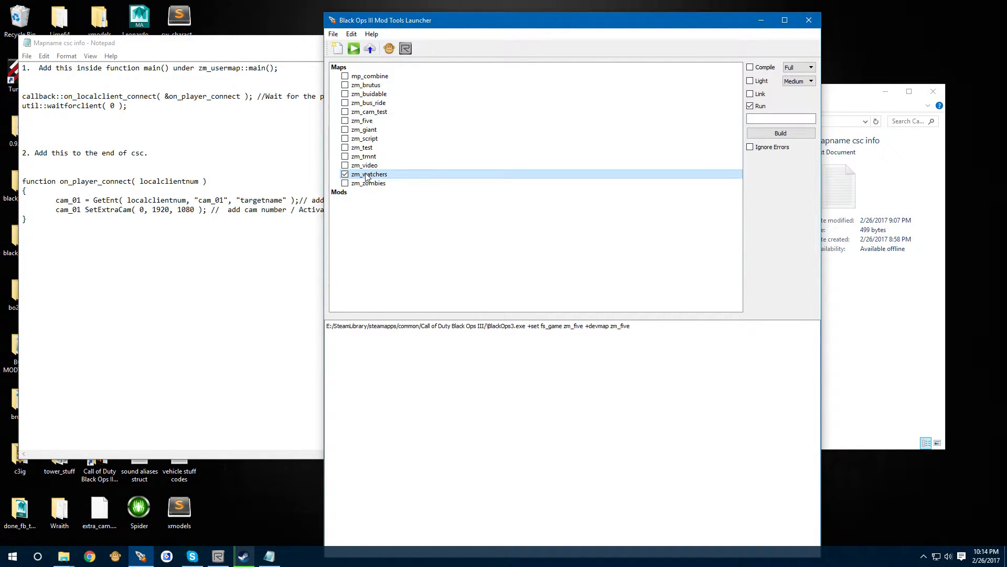
pyautogui.rightClick(366, 176)
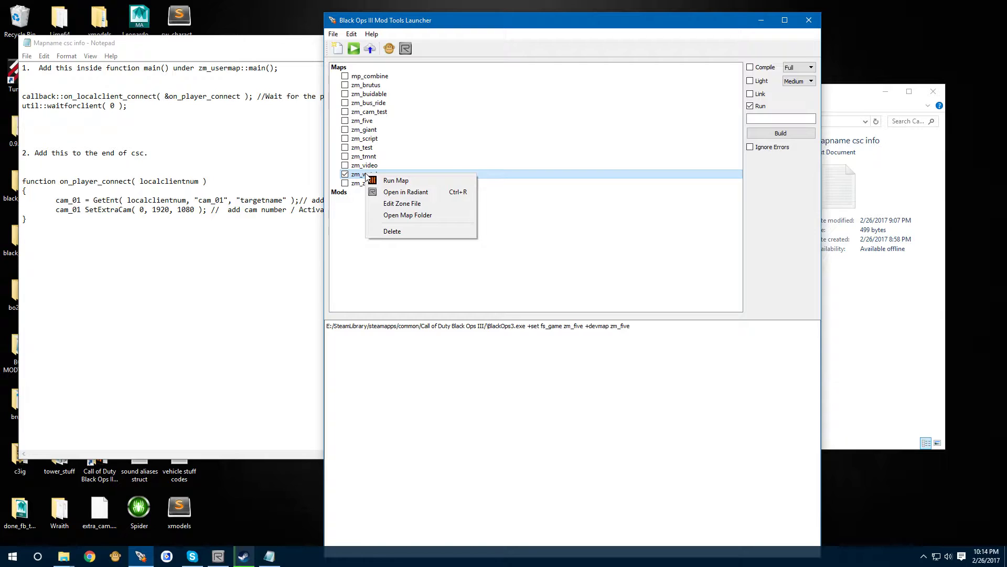
pyautogui.click(398, 215)
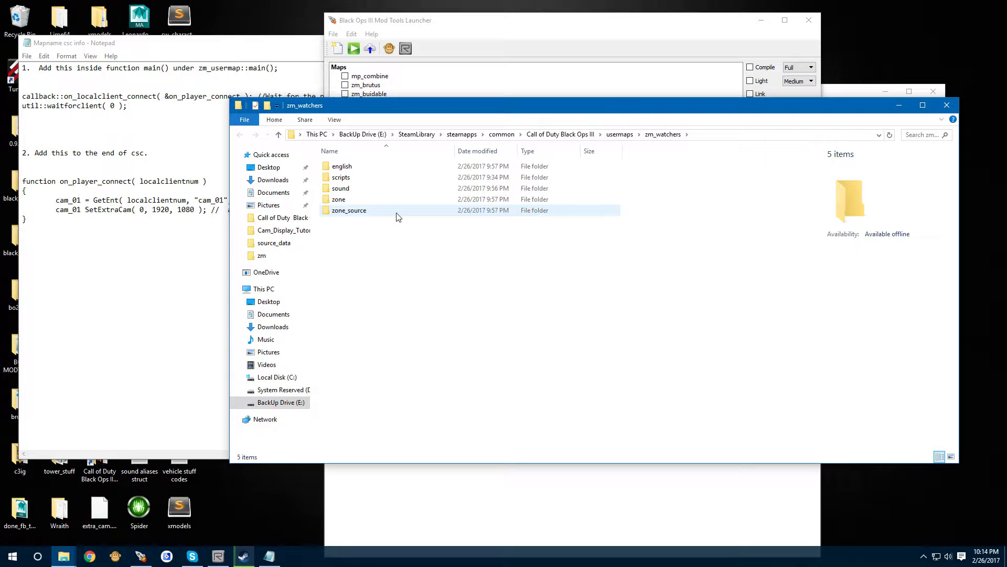
pyautogui.doubleClick(367, 182)
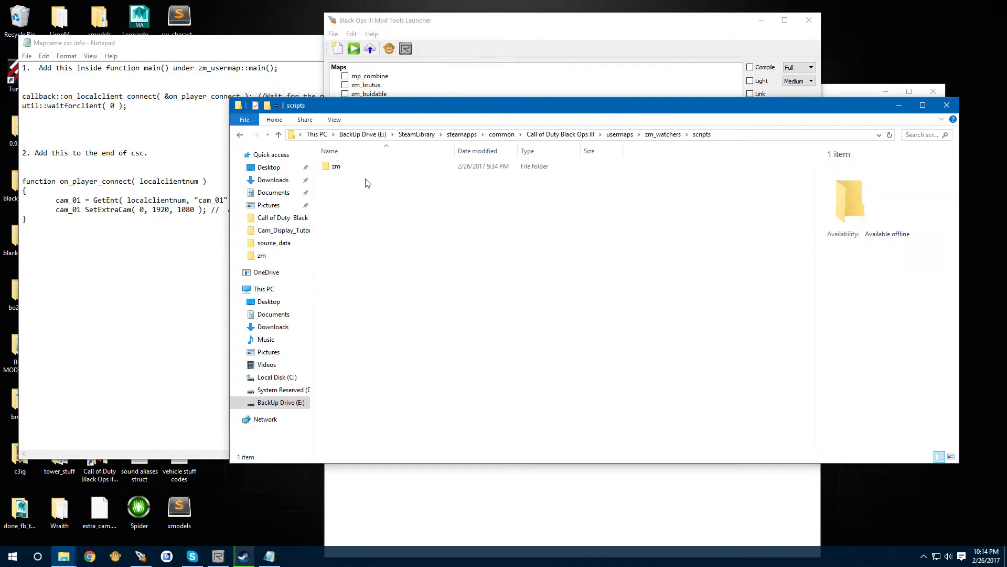
pyautogui.doubleClick(360, 167)
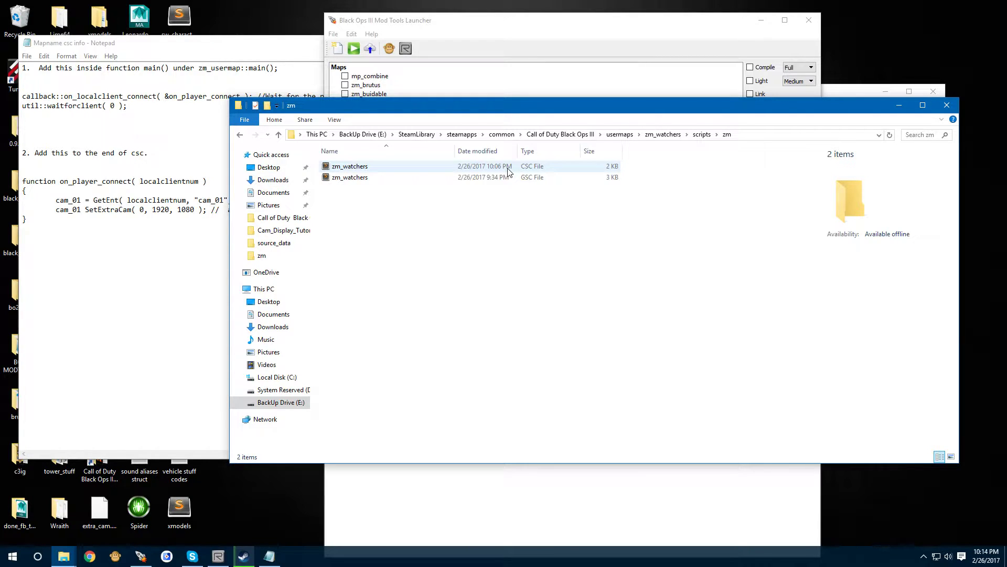
# Open the zm_watchers CSC file with Notepad, keeping the option to always use it for .csc files
pyautogui.click(388, 170)
pyautogui.rightClick(388, 170)
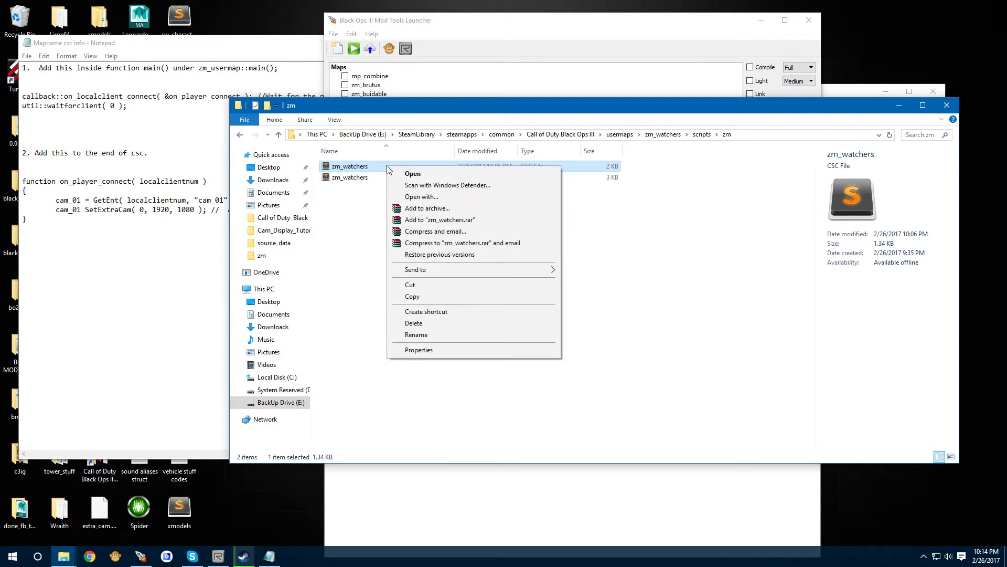
pyautogui.click(425, 200)
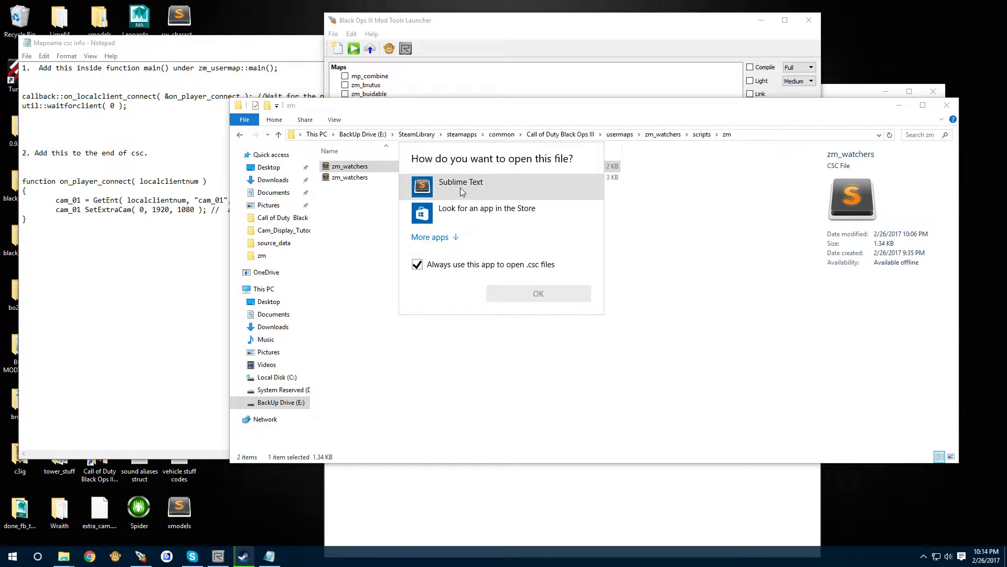
pyautogui.click(450, 240)
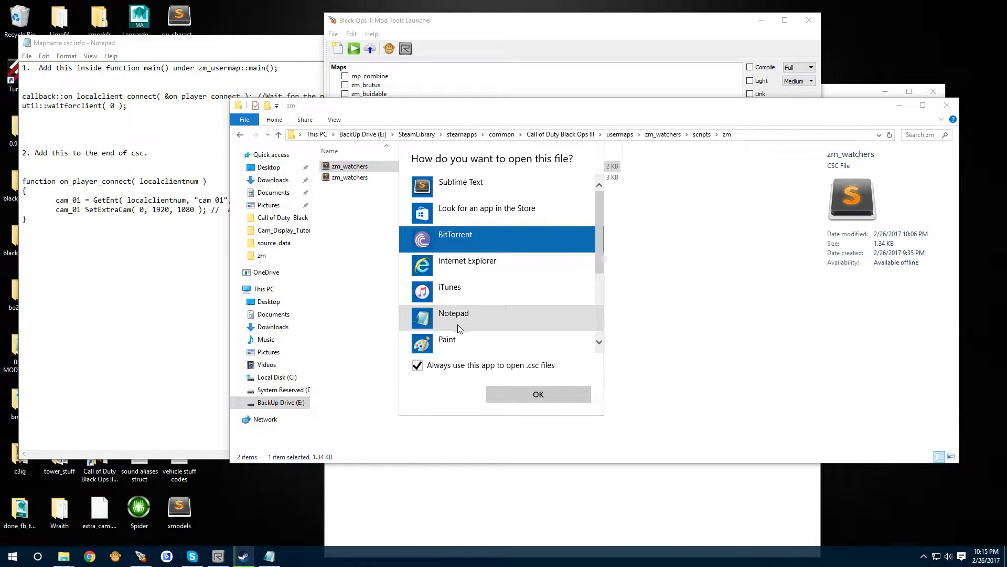
pyautogui.doubleClick(492, 318)
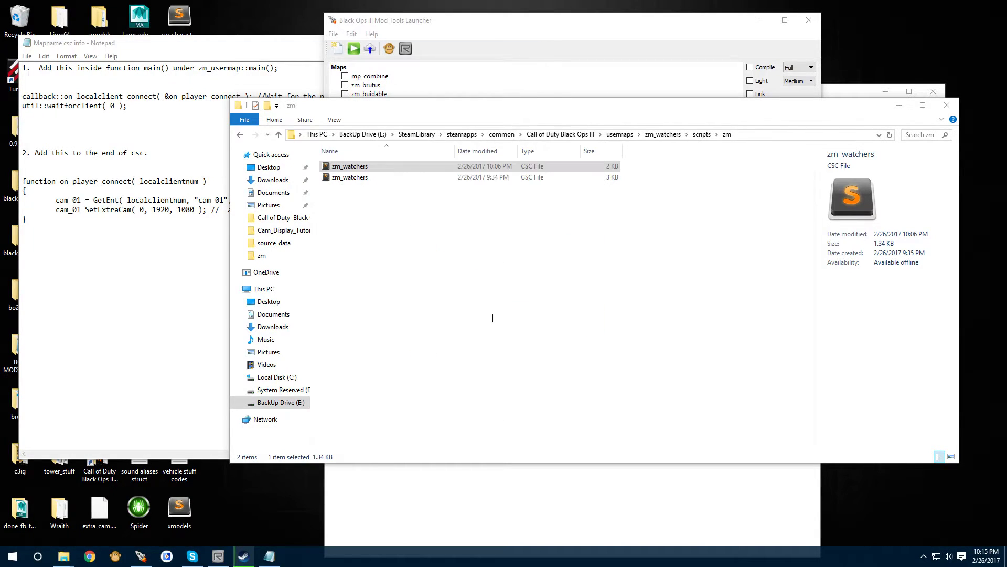
# Delete the util::waitforclient( 0 ); line and the closing brace below it from main() in the zm_watchers script
pyautogui.moveTo(258, 44); pyautogui.dragTo(538, 56)
pyautogui.scroll(-5, 556, 406)
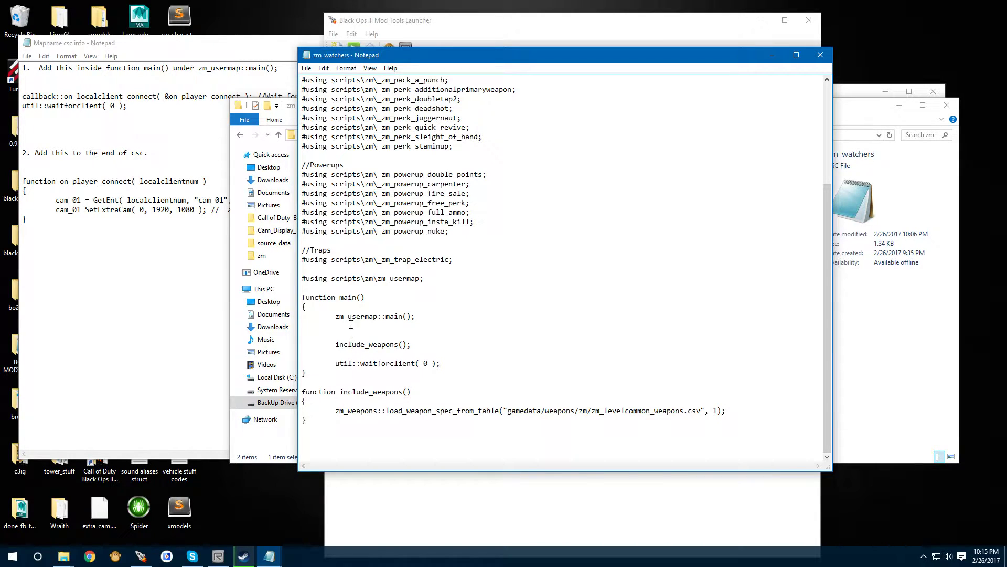
pyautogui.moveTo(336, 363); pyautogui.dragTo(431, 375)
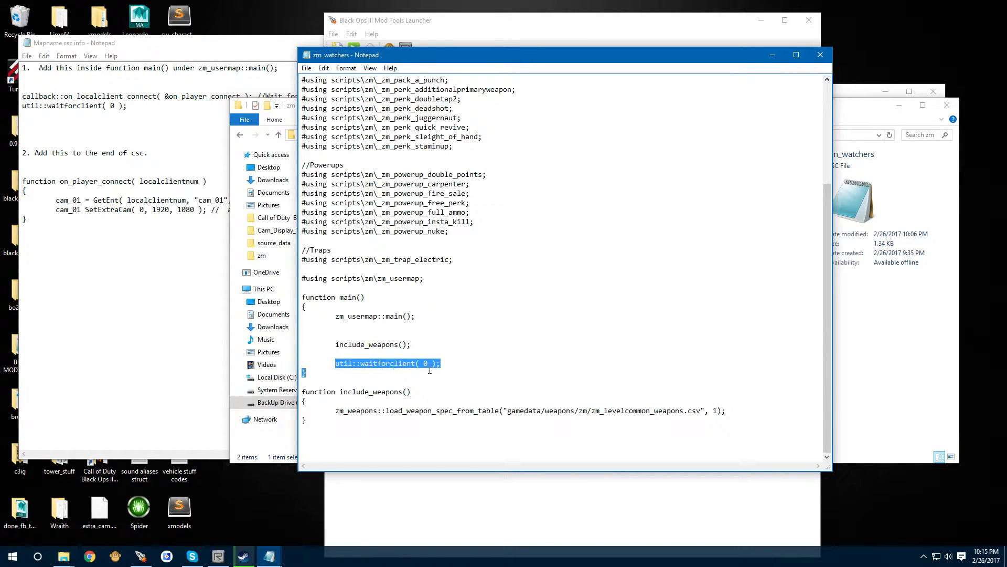
pyautogui.press('BackSpace')
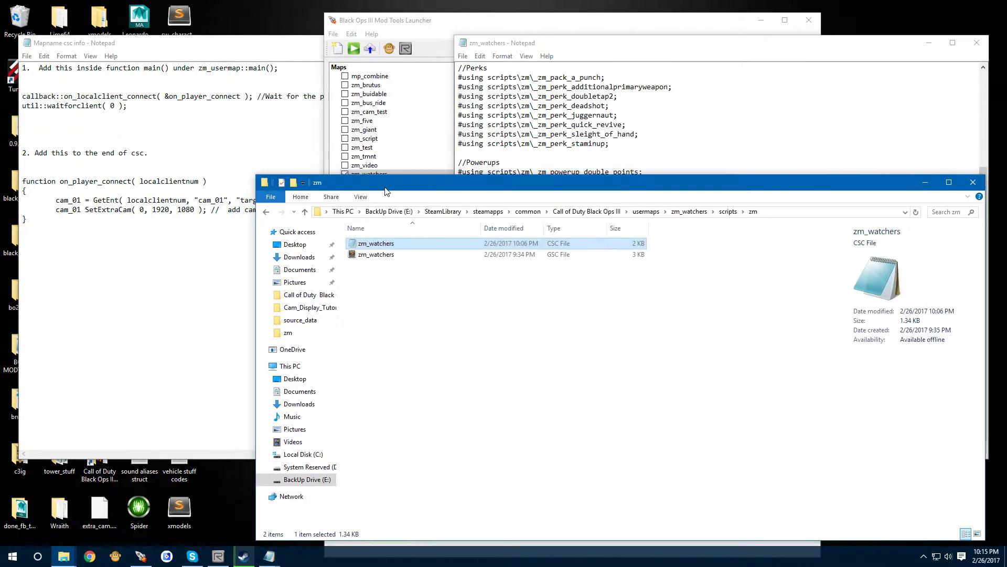
# Arrange the info text and the script side by side, and copy the callback::on_localclient_connect and util::waitforclient( 0 ) lines from the info text
pyautogui.moveTo(386, 191); pyautogui.dragTo(352, 500)
pyautogui.click(79, 98)
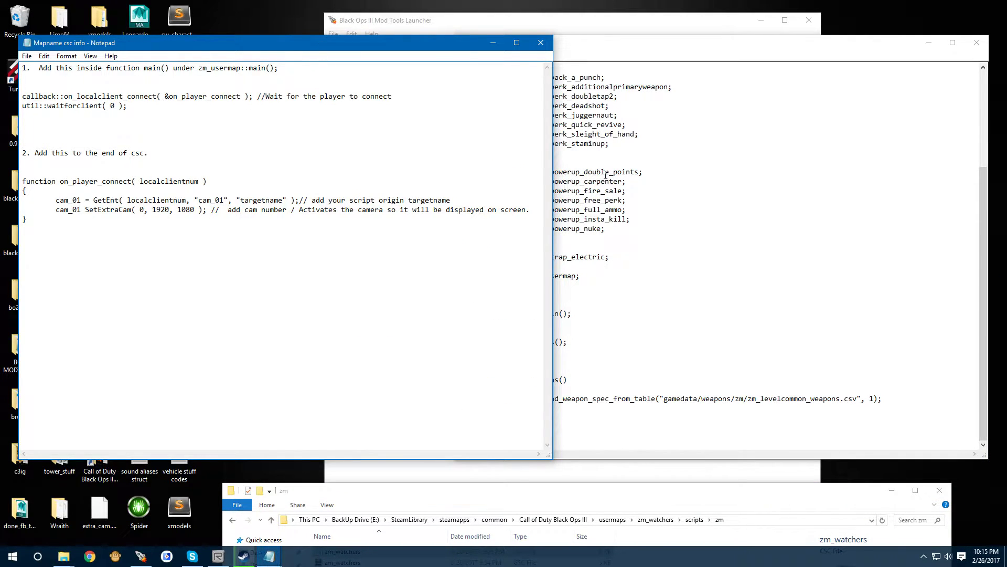
pyautogui.moveTo(552, 216); pyautogui.dragTo(452, 229)
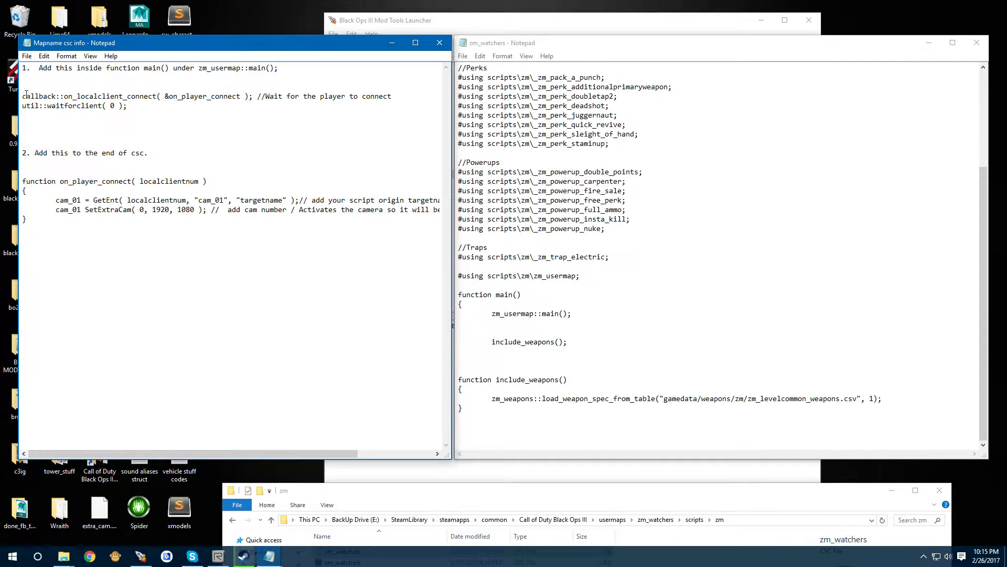
pyautogui.moveTo(22, 96); pyautogui.dragTo(84, 114)
pyautogui.rightClick(106, 102)
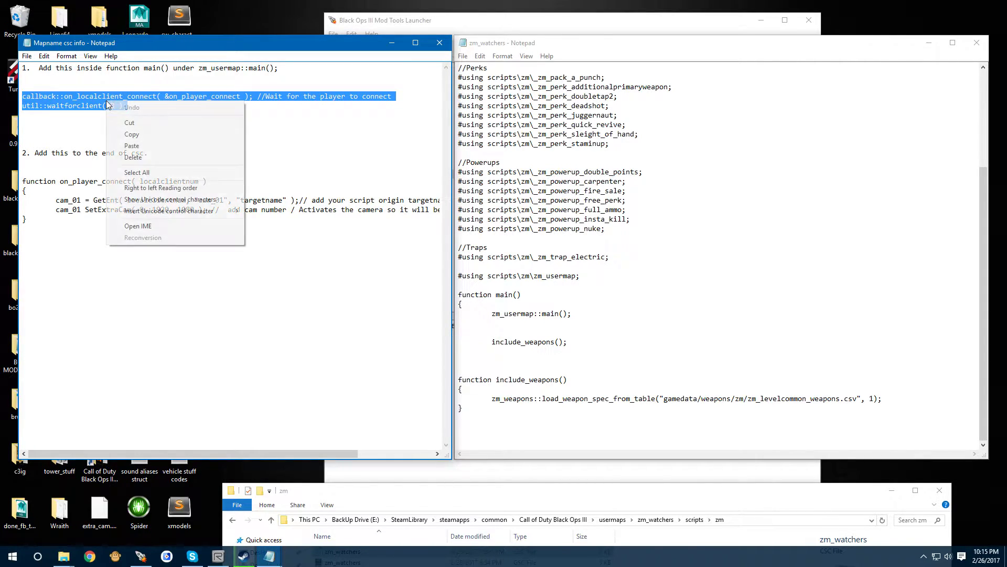
pyautogui.click(155, 136)
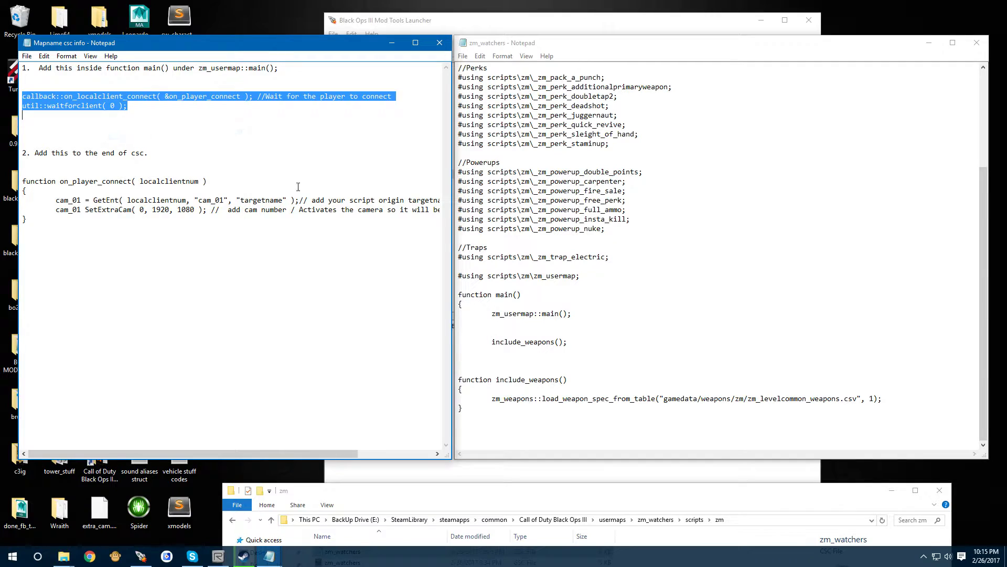
# Paste the copied callback and waitforclient lines, indented, below zm_usermap::main(); in the zm_watchers script, with blank lines around them
pyautogui.click(622, 278)
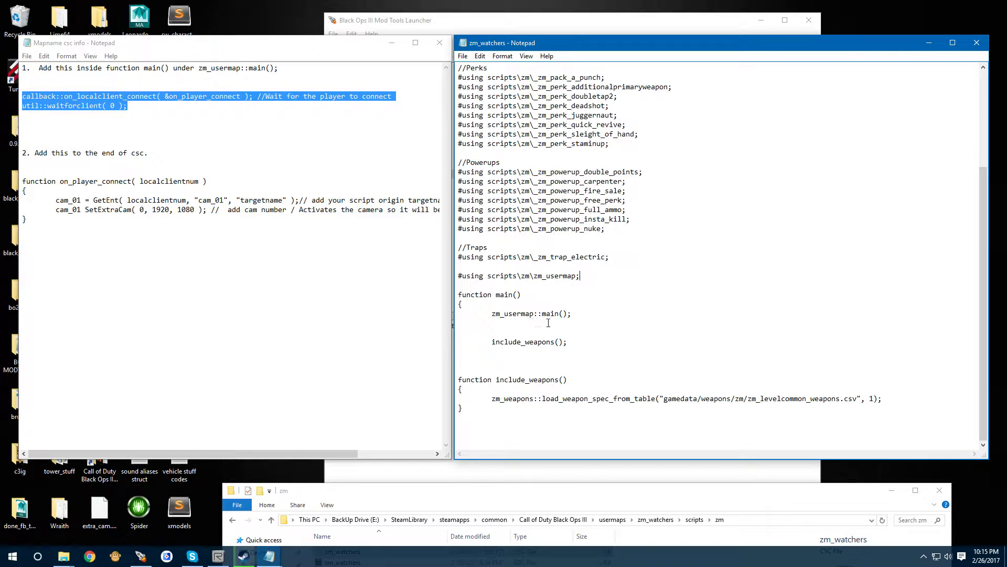
pyautogui.click(577, 315)
pyautogui.press('Return')
pyautogui.press('Return')
pyautogui.press('Return')
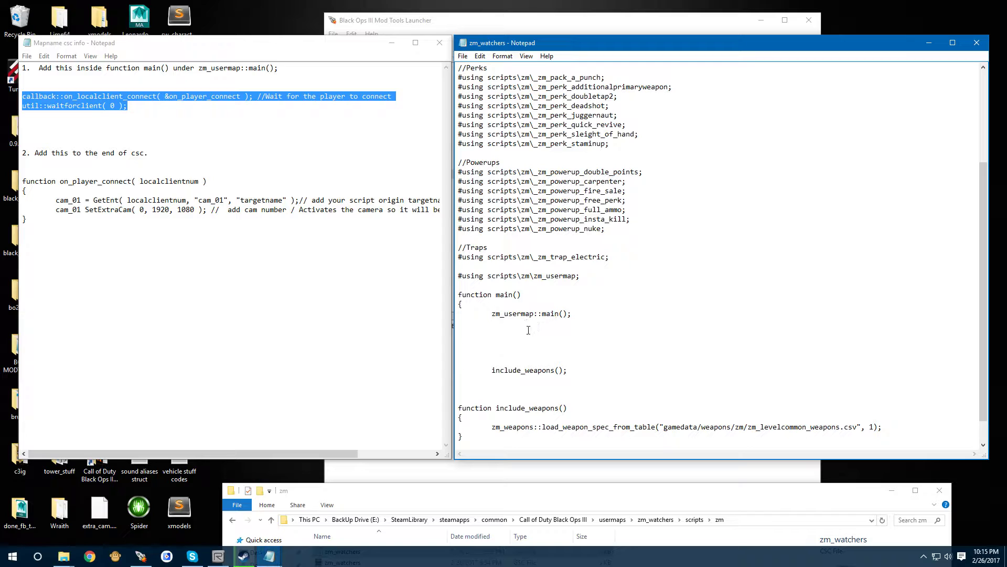
pyautogui.rightClick(507, 340)
pyautogui.click(532, 386)
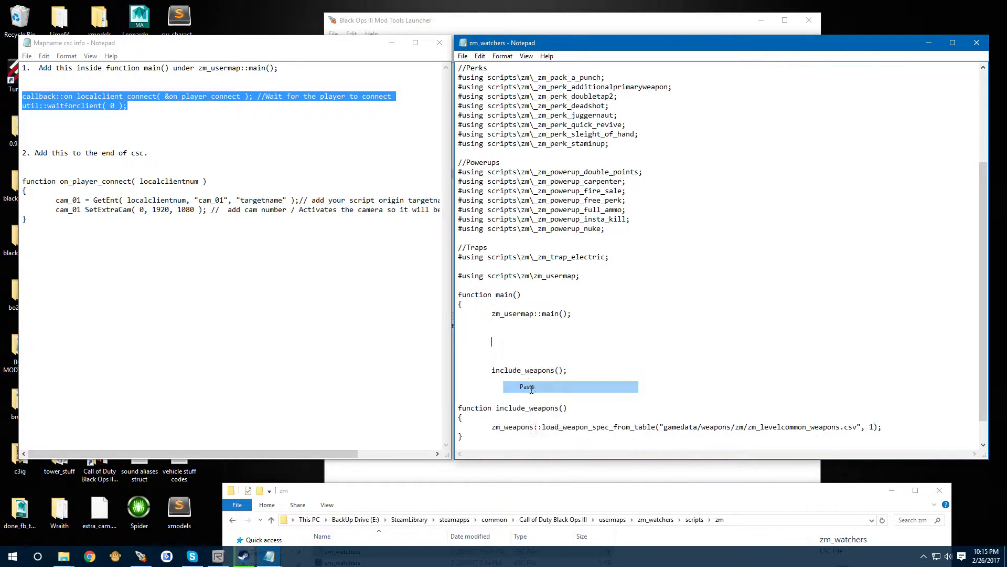
pyautogui.press('Tab')
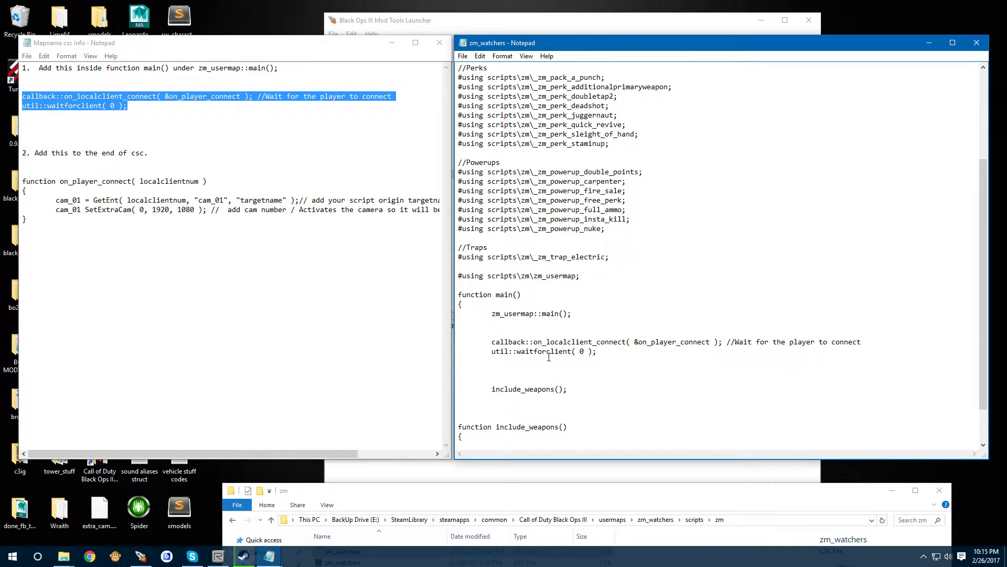
# Copy the whole on_player_connect( localclientnum ) function from the info text to the end of the zm_watchers script
pyautogui.scroll(-1, 540, 339)
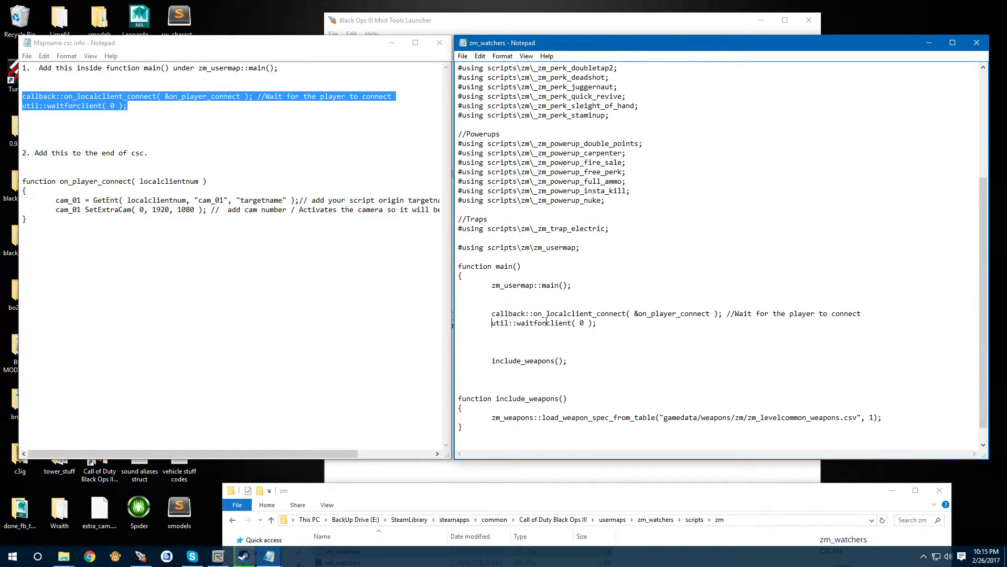
pyautogui.click(249, 260)
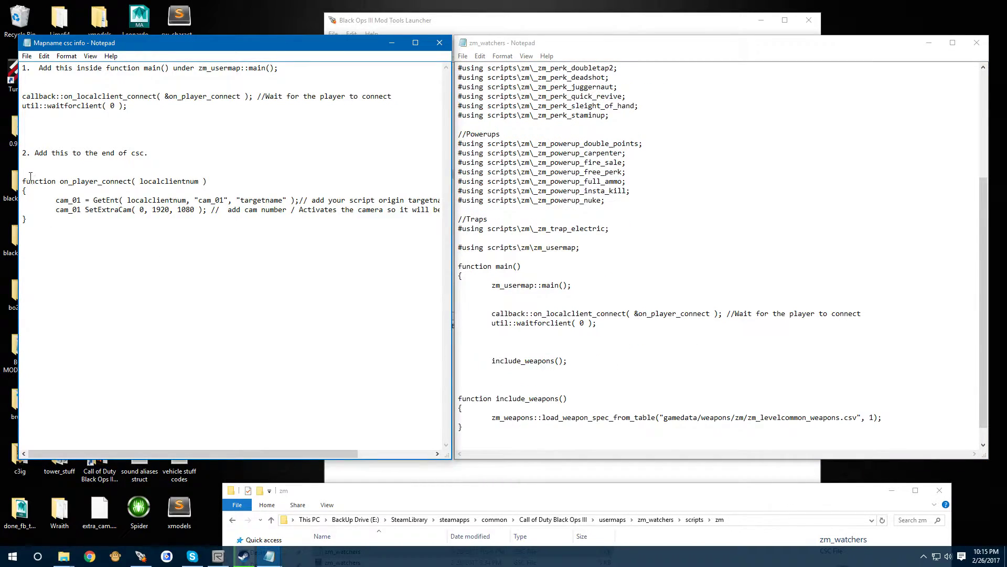
pyautogui.moveTo(22, 181); pyautogui.dragTo(44, 221)
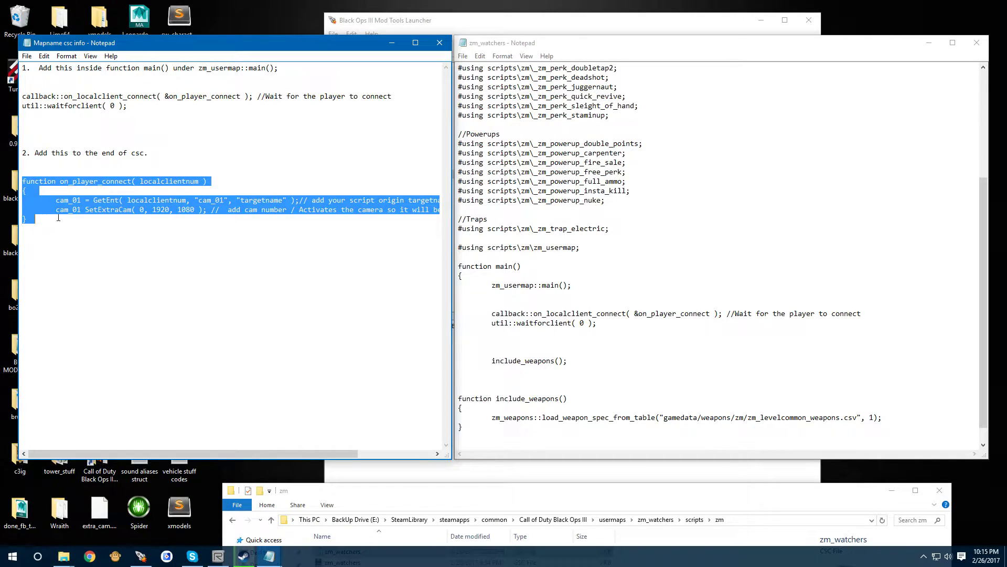
pyautogui.rightClick(65, 204)
pyautogui.click(99, 240)
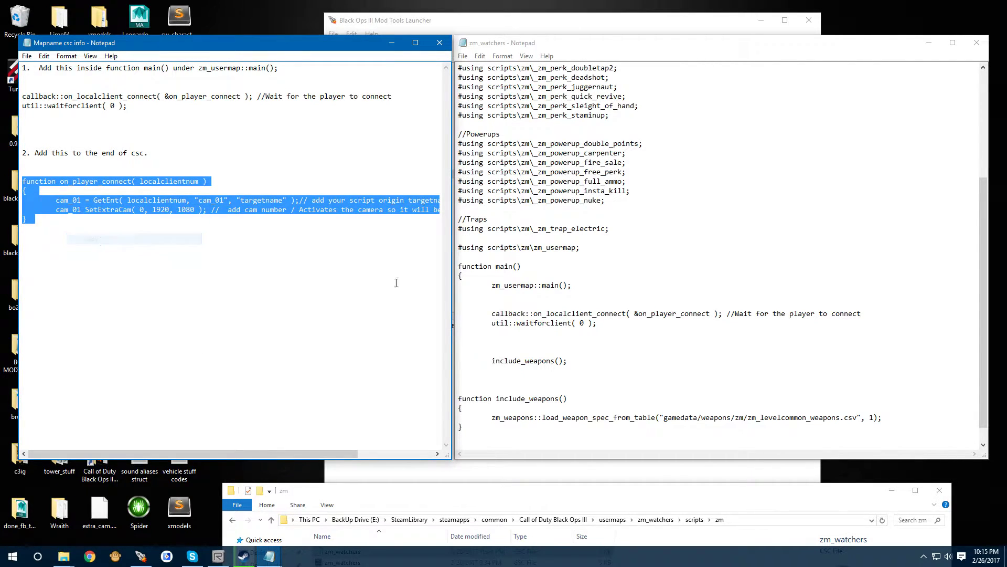
pyautogui.scroll(-1, 538, 303)
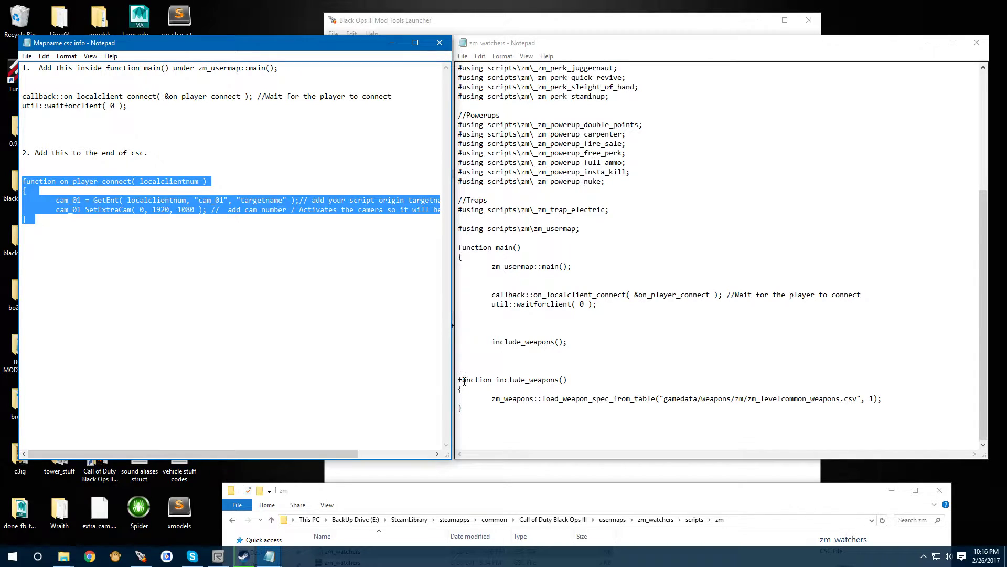
pyautogui.click(464, 426)
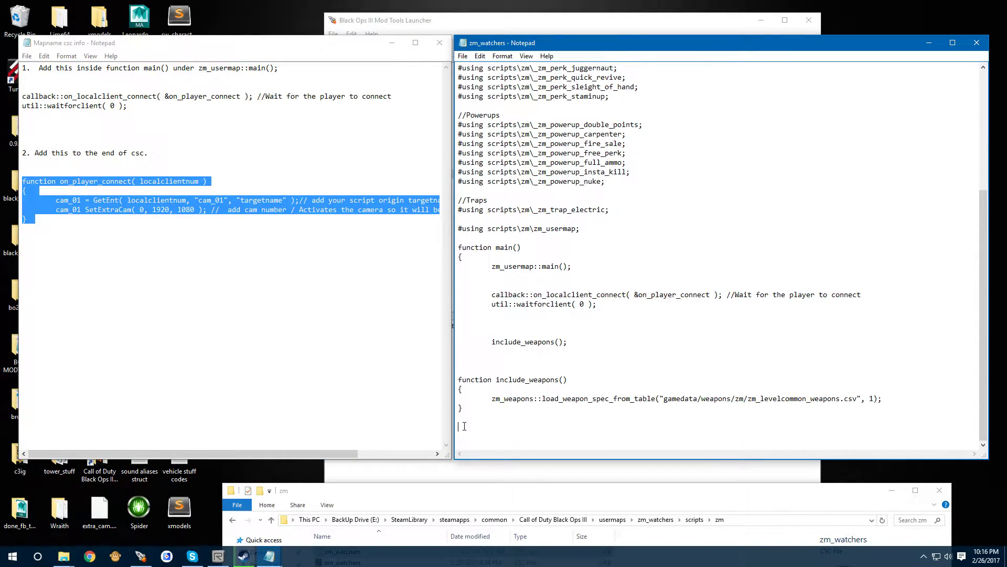
pyautogui.rightClick(465, 426)
pyautogui.click(509, 333)
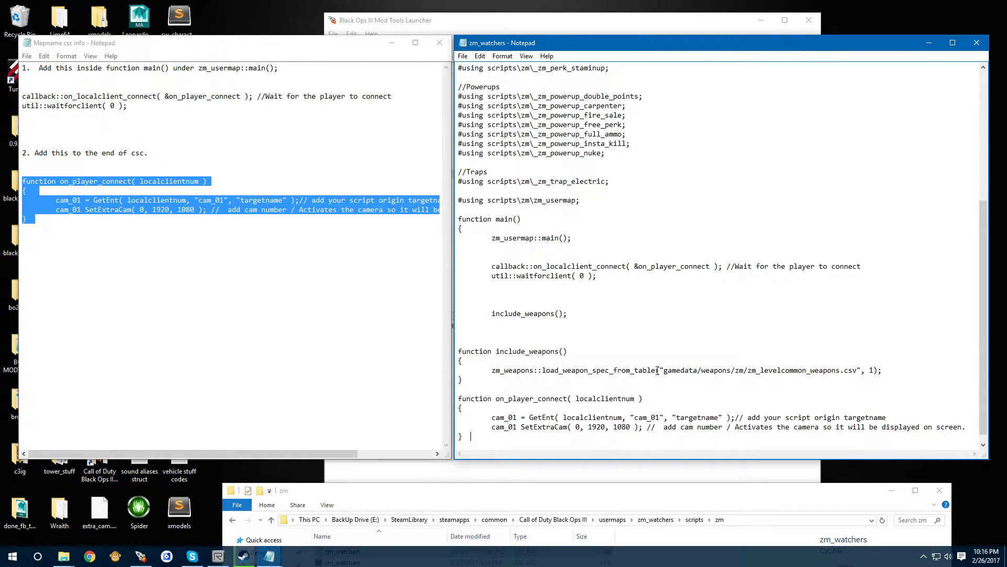
# Set the entity name in the GetEnt call of on_player_connect to "uptown"
pyautogui.moveTo(706, 49); pyautogui.dragTo(484, 40)
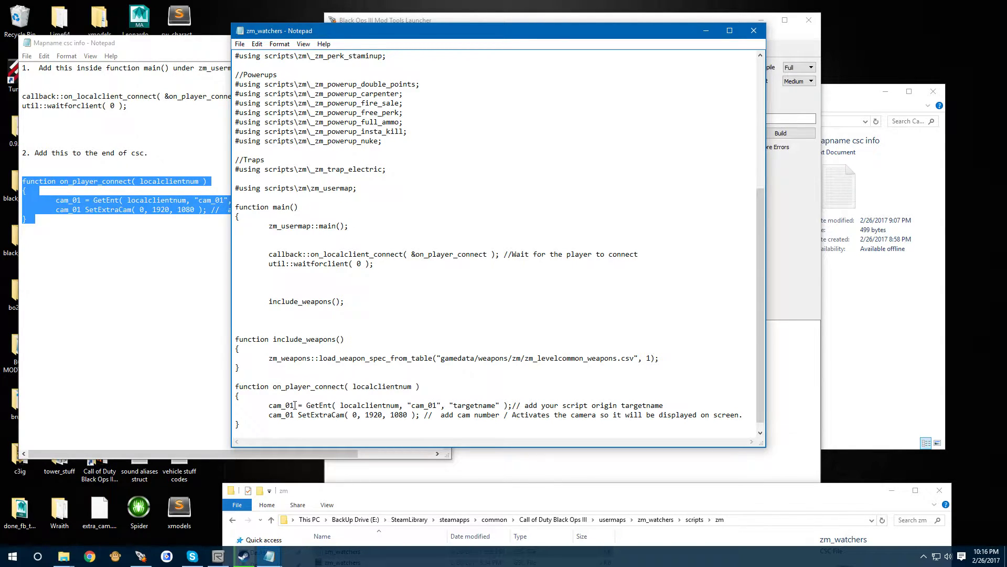
pyautogui.moveTo(295, 405); pyautogui.dragTo(290, 405)
pyautogui.moveTo(437, 405); pyautogui.dragTo(411, 405)
pyautogui.click(420, 389)
pyautogui.moveTo(412, 405); pyautogui.dragTo(438, 408)
pyautogui.write('uptown')
# Examine the camera index and the render width and height arguments in the SetExtraCam line
pyautogui.scroll(-1, 509, 324)
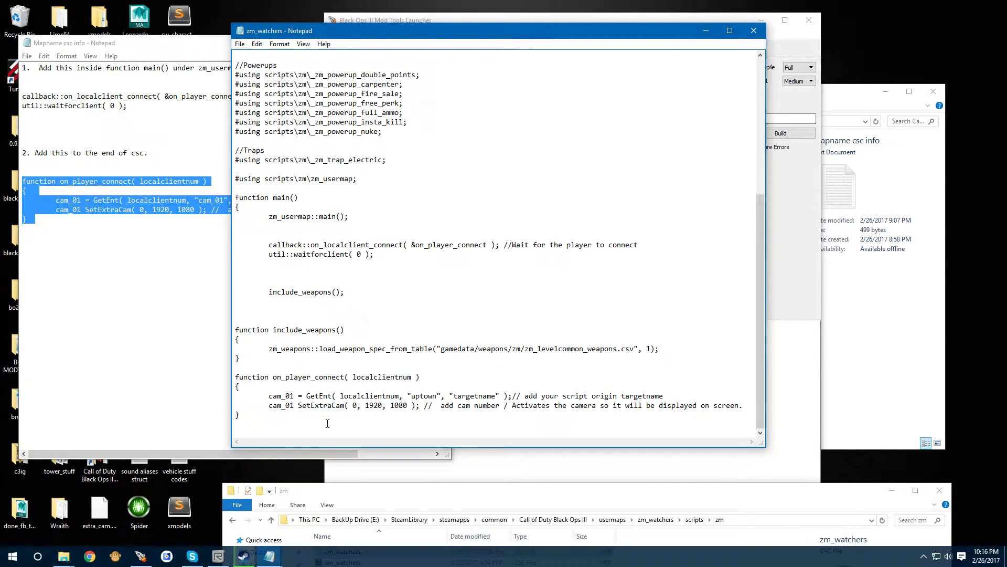
pyautogui.doubleClick(355, 406)
pyautogui.click(356, 405)
pyautogui.moveTo(356, 405); pyautogui.dragTo(353, 396)
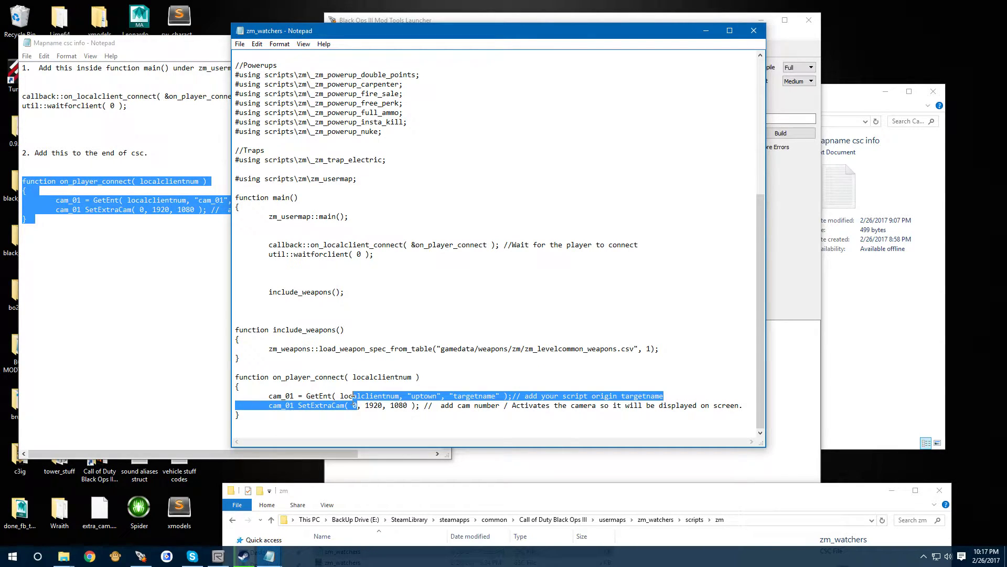
pyautogui.click(453, 365)
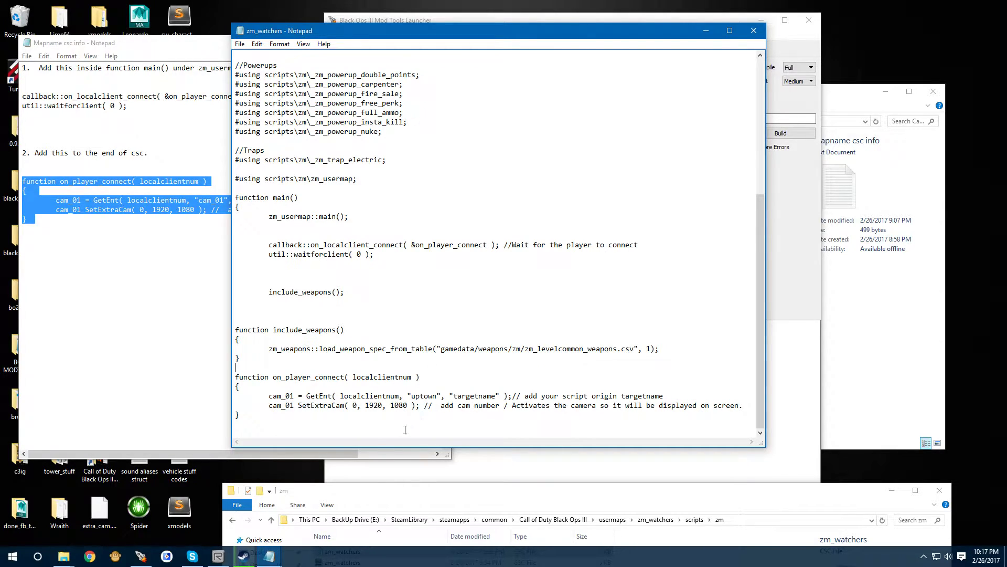
pyautogui.moveTo(365, 405); pyautogui.dragTo(384, 405)
pyautogui.moveTo(391, 405); pyautogui.dragTo(408, 404)
pyautogui.moveTo(365, 405); pyautogui.dragTo(382, 403)
pyautogui.moveTo(391, 405); pyautogui.dragTo(409, 405)
pyautogui.click(417, 396)
# Save the zm_watchers script, and close both it and the Mapname csc info text file
pyautogui.click(240, 44)
pyautogui.click(254, 79)
pyautogui.click(761, 29)
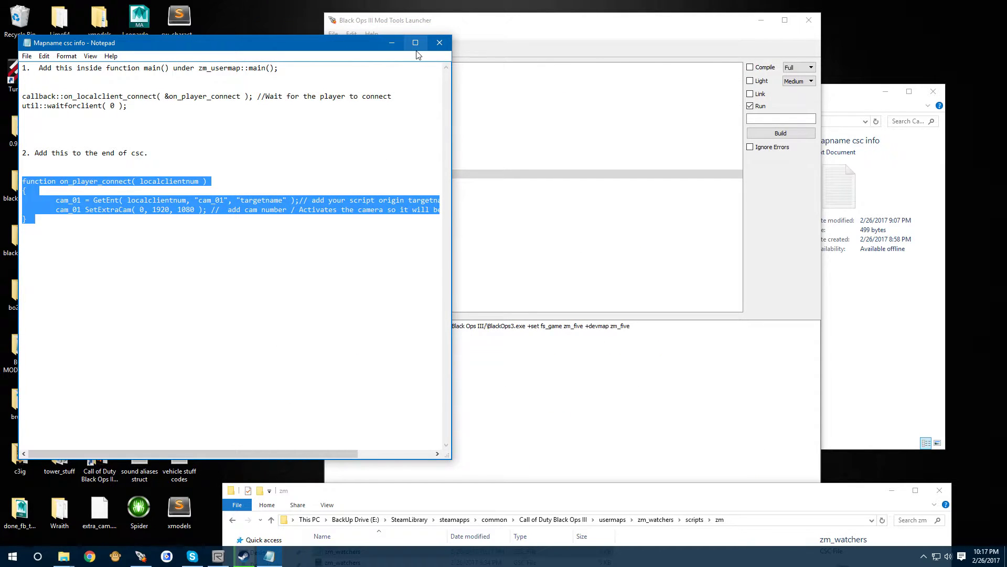
pyautogui.click(439, 44)
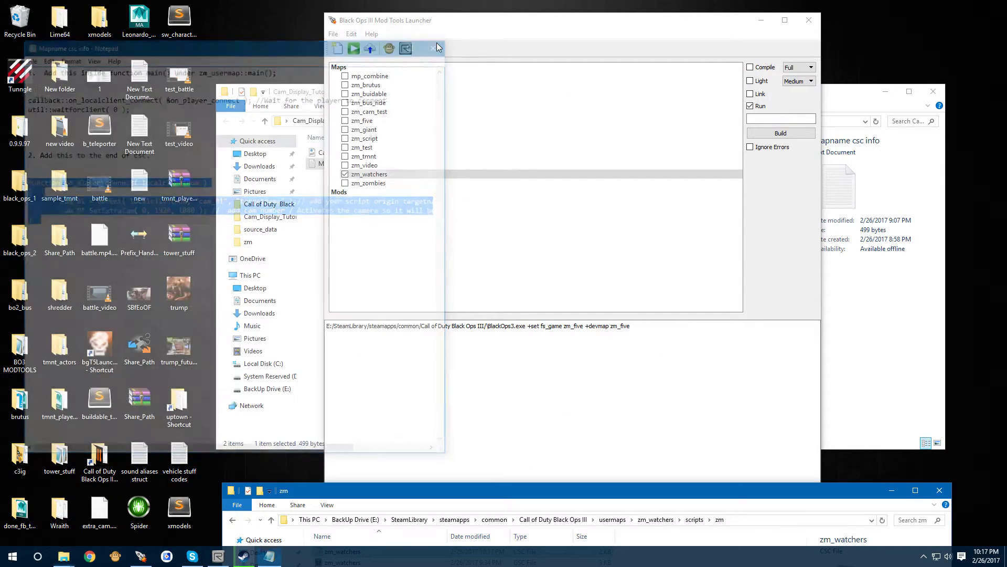
# Open the Cam_display PDF, review its script example and SetExtraCam explanation, and close the PDF and its folder
pyautogui.click(283, 94)
pyautogui.doubleClick(331, 152)
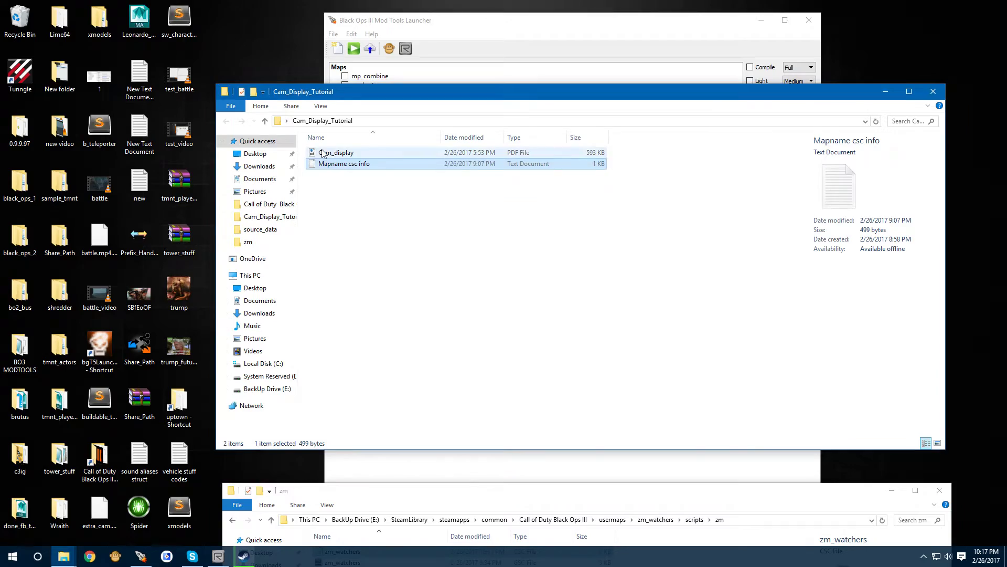
pyautogui.scroll(-7, 366, 227)
pyautogui.scroll(-20, 366, 227)
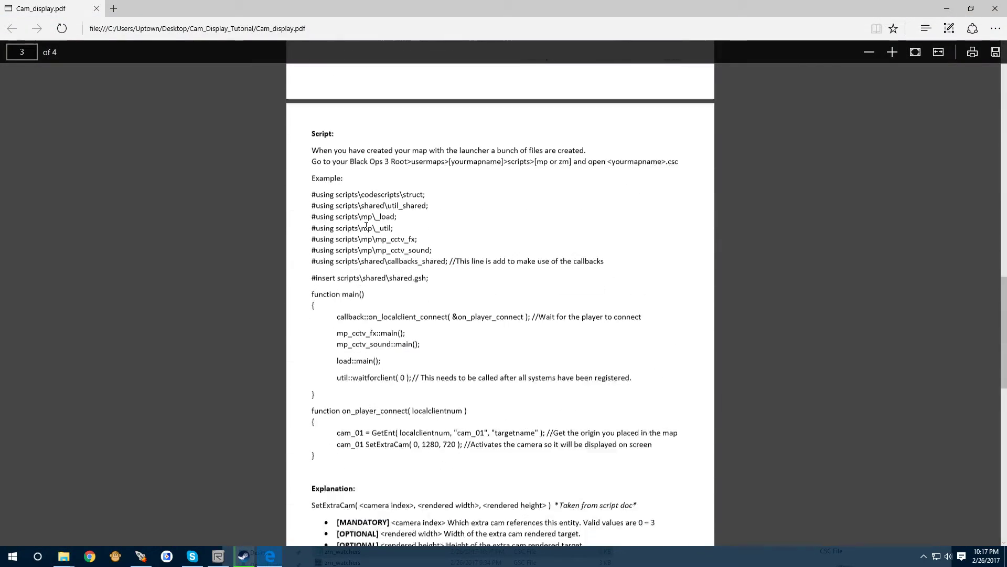
pyautogui.scroll(12, 366, 227)
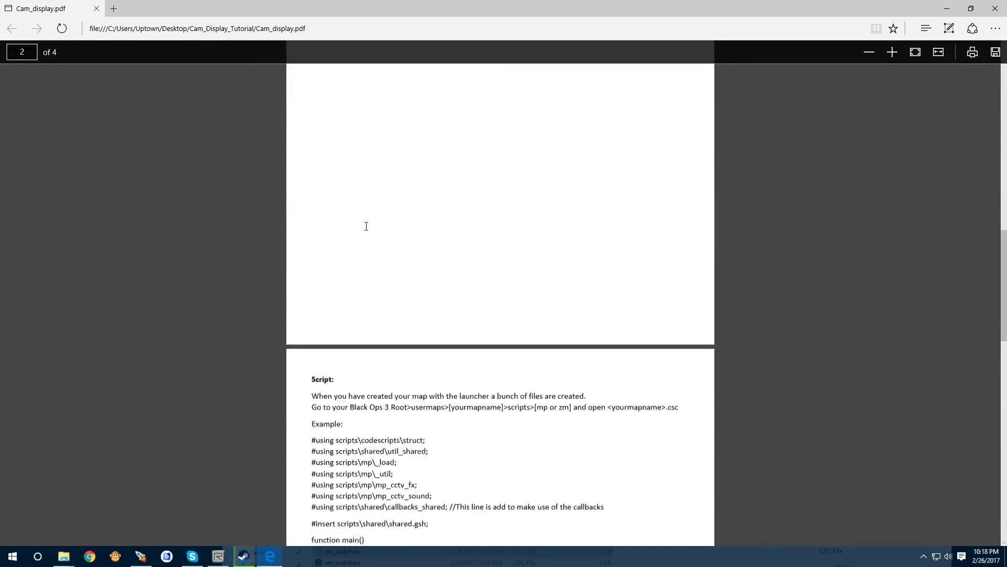
pyautogui.scroll(-18, 366, 226)
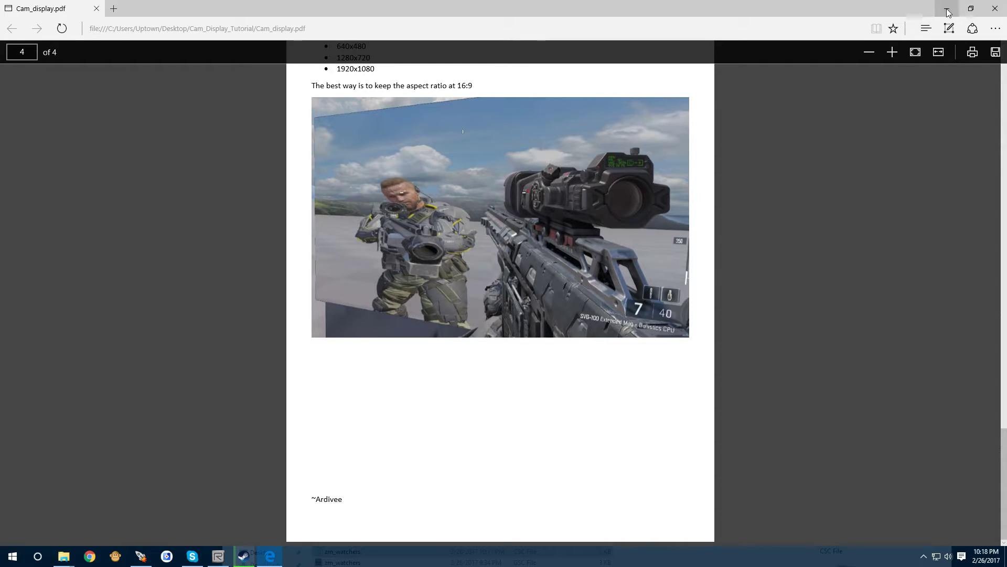
pyautogui.click(997, 12)
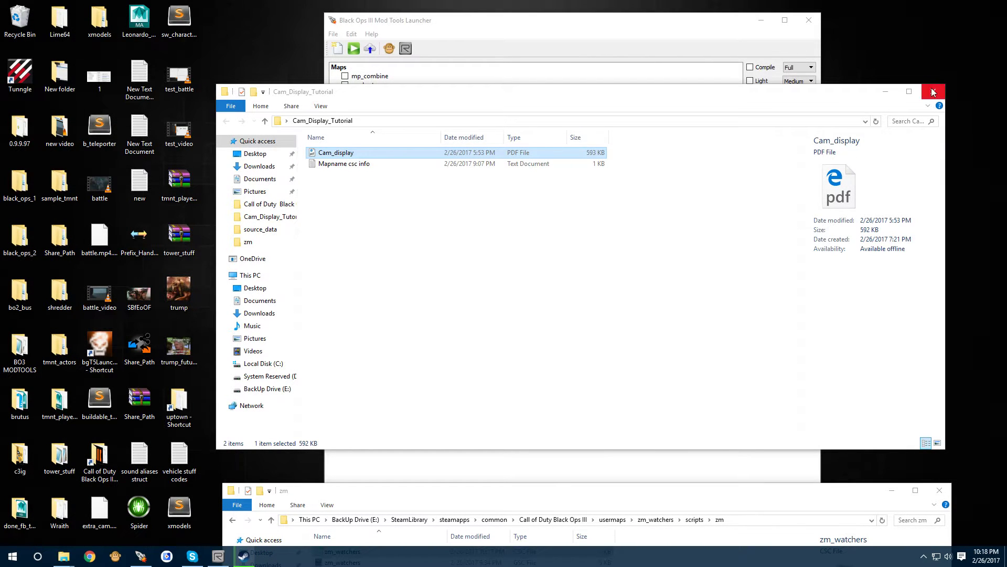
pyautogui.click(932, 91)
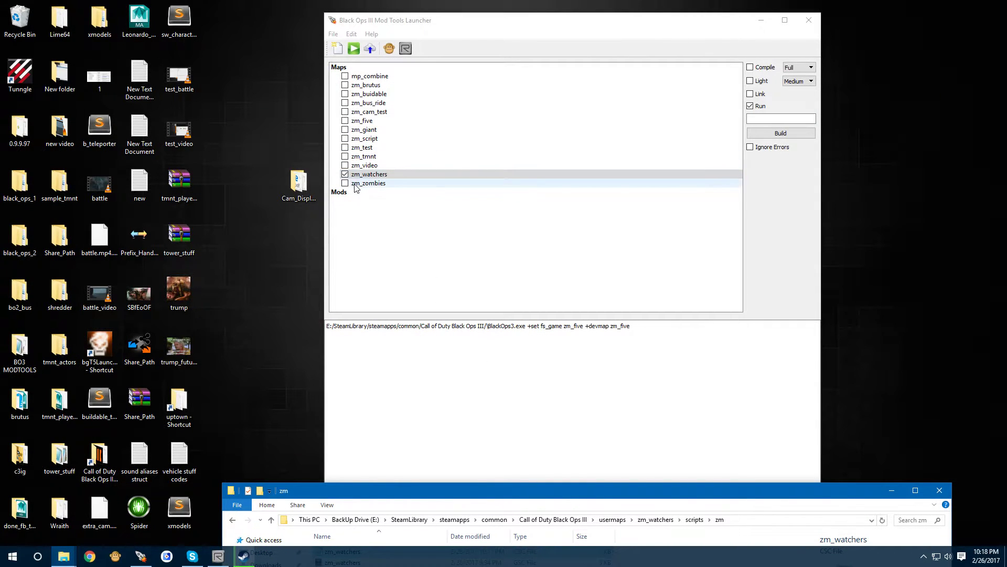
# Switch to Radiant with the zm_watchers map and draw a long, thin brush about 392 units wide on the open ground beside the player start
pyautogui.rightClick(368, 175)
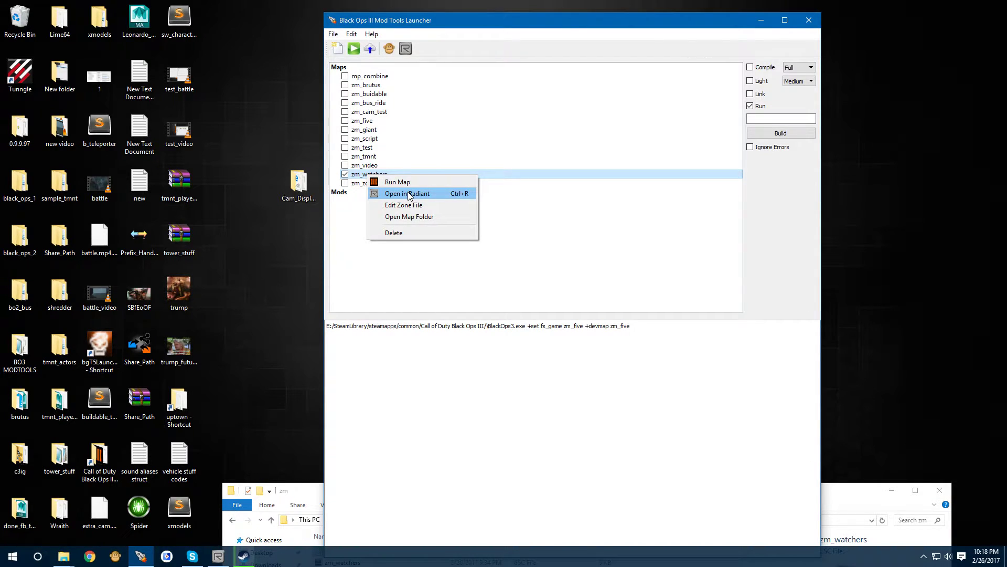
pyautogui.click(301, 291)
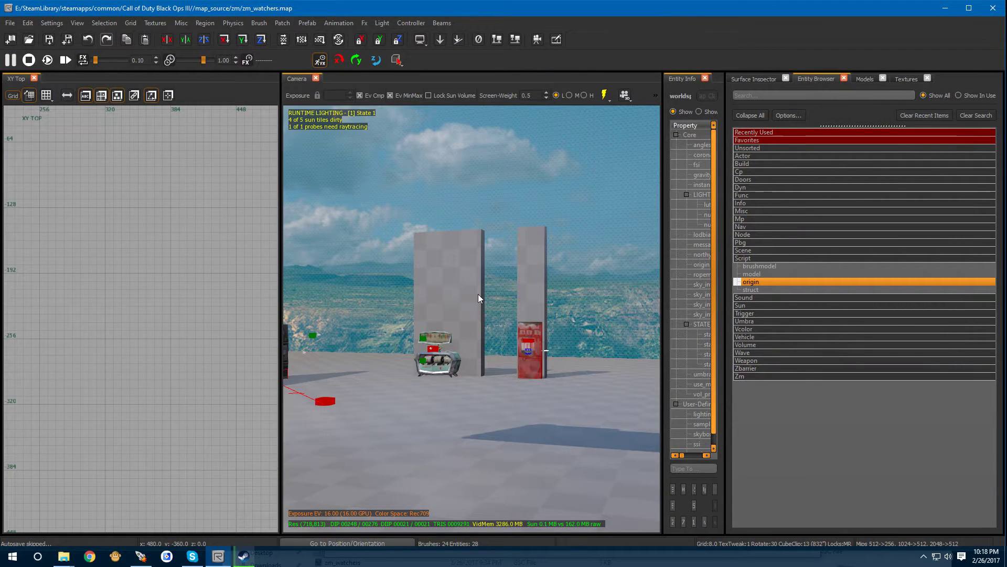
pyautogui.moveTo(478, 295); pyautogui.dragTo(465, 365, button='right')
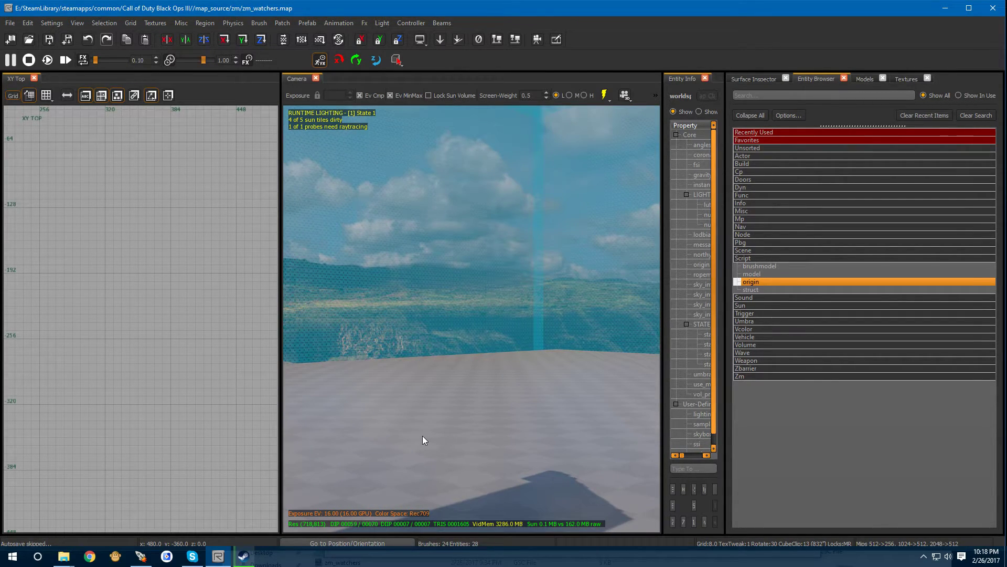
pyautogui.scroll(-6, 150, 320)
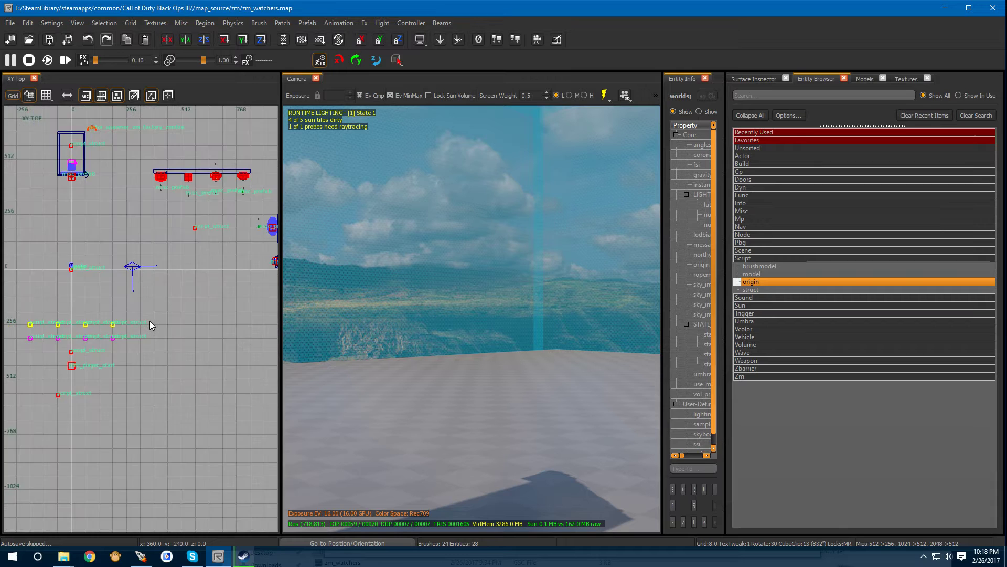
pyautogui.scroll(1, 153, 360)
pyautogui.moveTo(133, 329)
pyautogui.mouseDown()
pyautogui.moveTo(237, 348)
pyautogui.moveTo(266, 347)
pyautogui.moveTo(266, 332)
pyautogui.mouseUp()
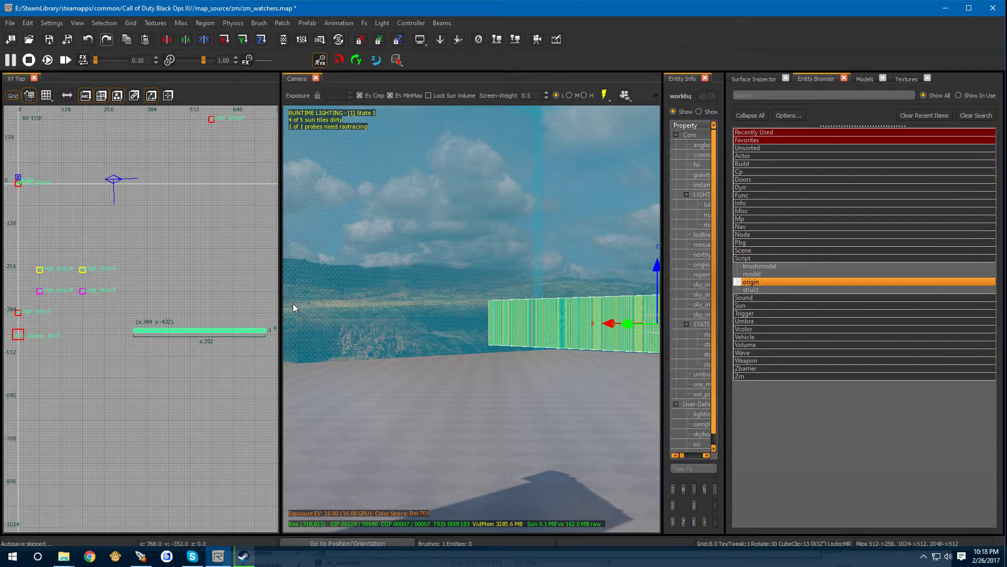
# Stretch the thin brush to about 184 units tall and move it down toward the ground
pyautogui.hotkey('ctrl', 'Tab')
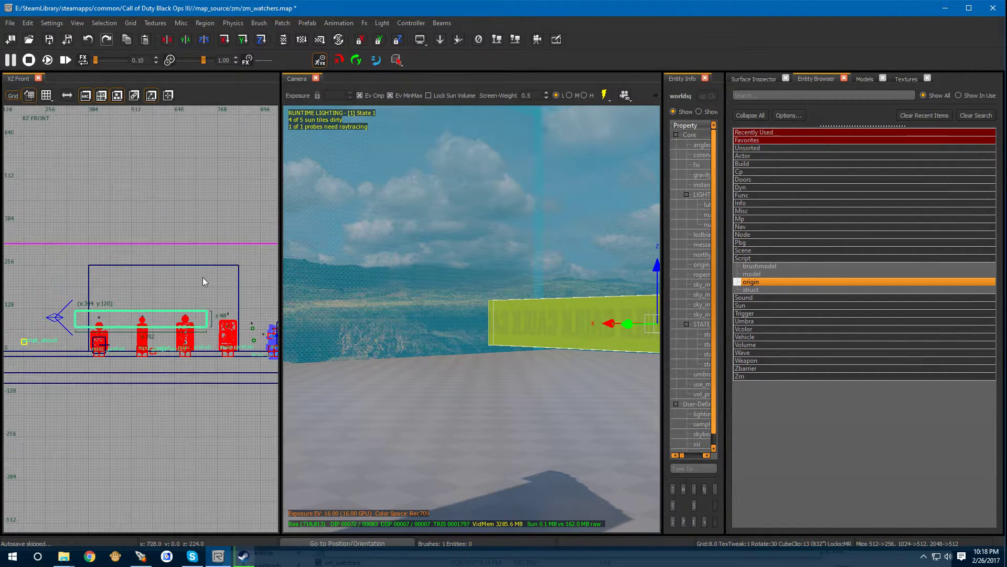
pyautogui.moveTo(180, 289); pyautogui.dragTo(184, 242)
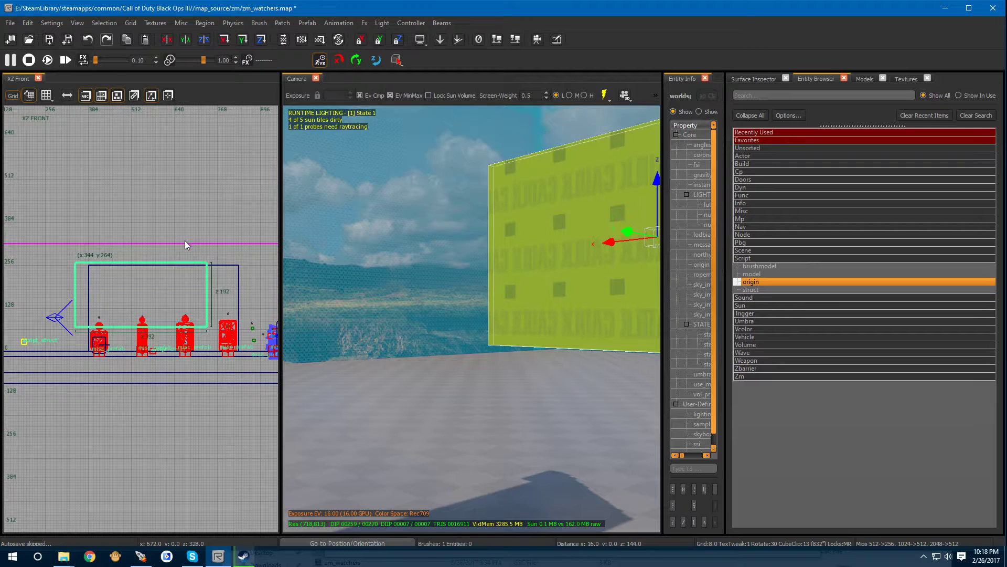
pyautogui.moveTo(432, 352); pyautogui.dragTo(471, 210, button='right')
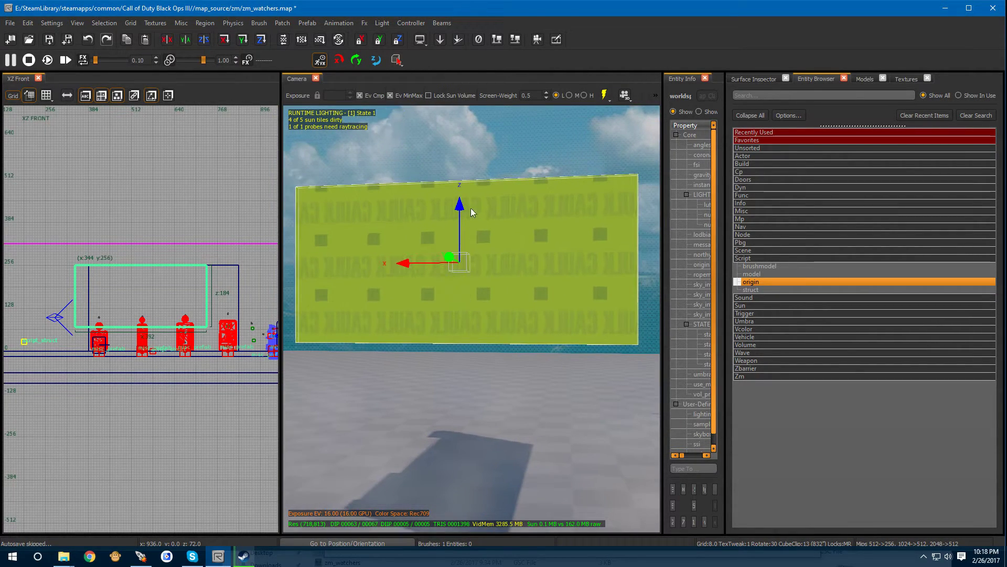
pyautogui.moveTo(459, 207); pyautogui.dragTo(459, 249)
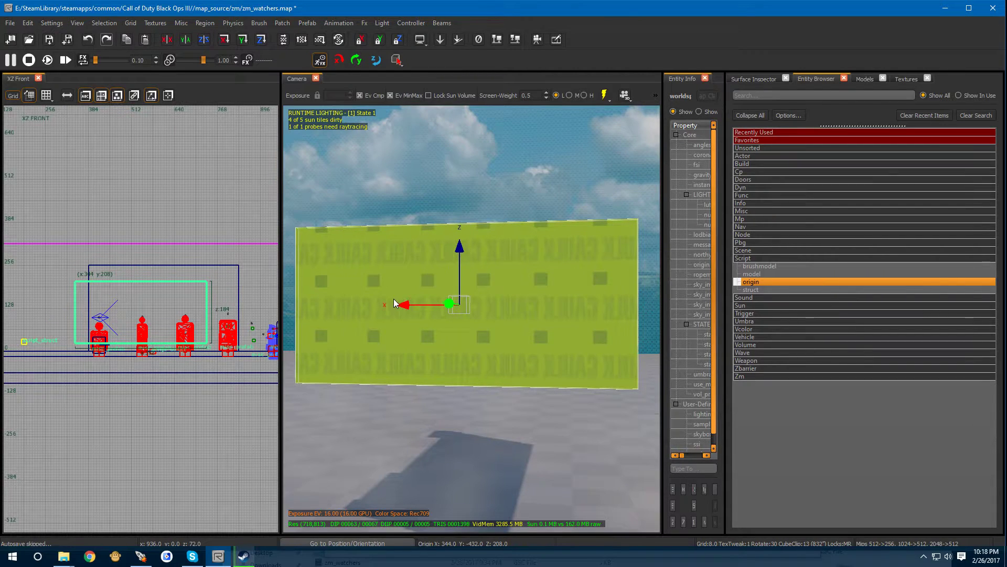
# Narrow the brush to about 240 units wide, reduce its height to about 136 units and lower it closer to the ground
pyautogui.moveTo(292, 301); pyautogui.dragTo(370, 314)
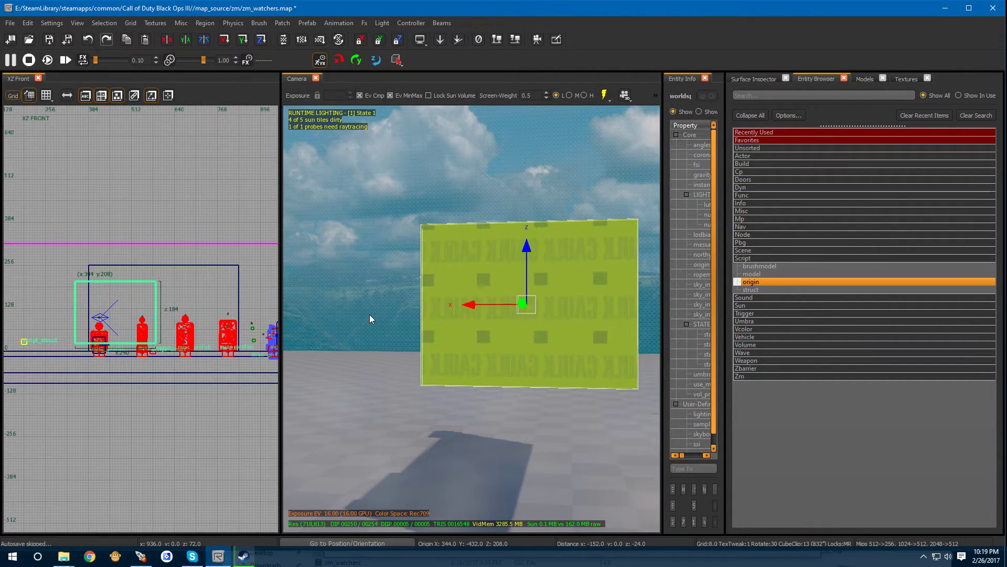
pyautogui.moveTo(511, 484)
pyautogui.mouseDown()
pyautogui.moveTo(517, 426)
pyautogui.moveTo(518, 436)
pyautogui.mouseUp()
pyautogui.moveTo(527, 222); pyautogui.dragTo(527, 258)
pyautogui.moveTo(498, 360); pyautogui.dragTo(494, 369, button='right')
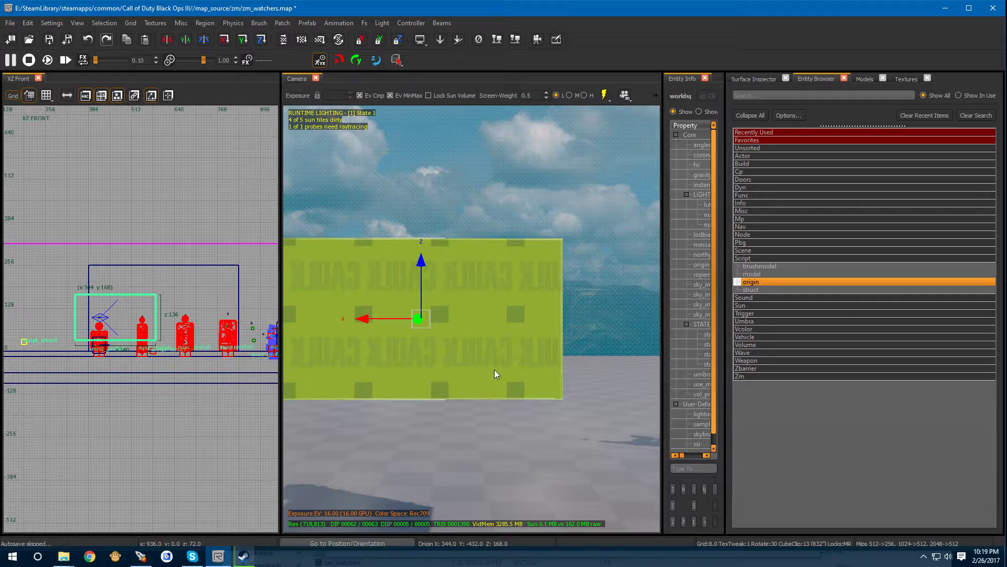
# List the in-use textures with usage set to all, apply script_wall to the whole brush and deselect it
pyautogui.press('t')
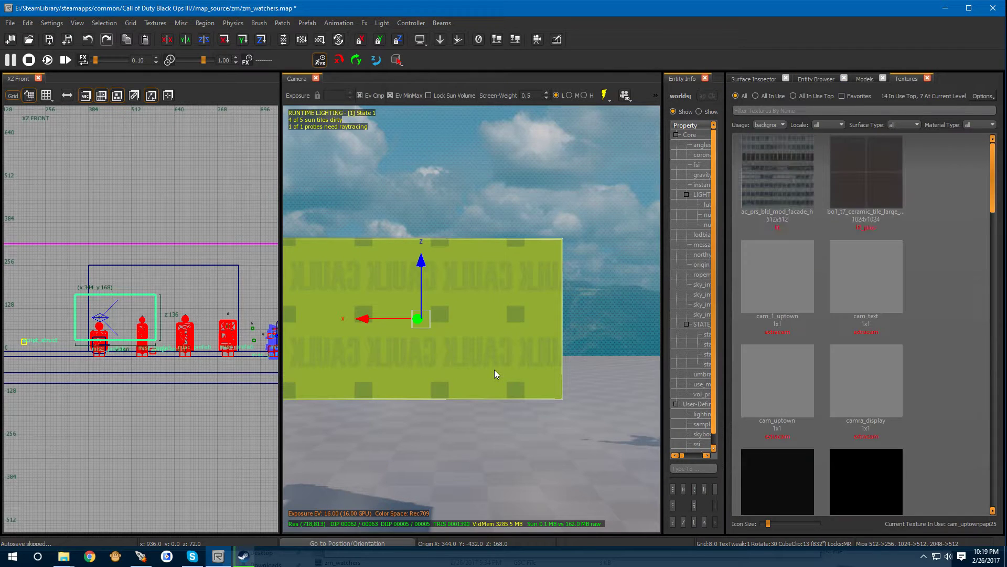
pyautogui.click(755, 96)
pyautogui.click(768, 125)
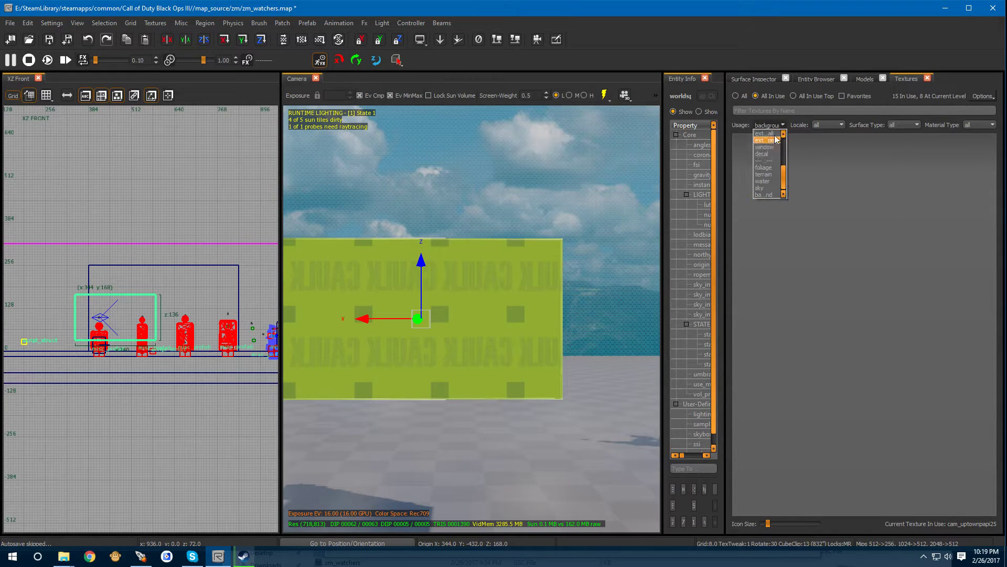
pyautogui.moveTo(784, 176); pyautogui.dragTo(783, 130)
pyautogui.click(768, 134)
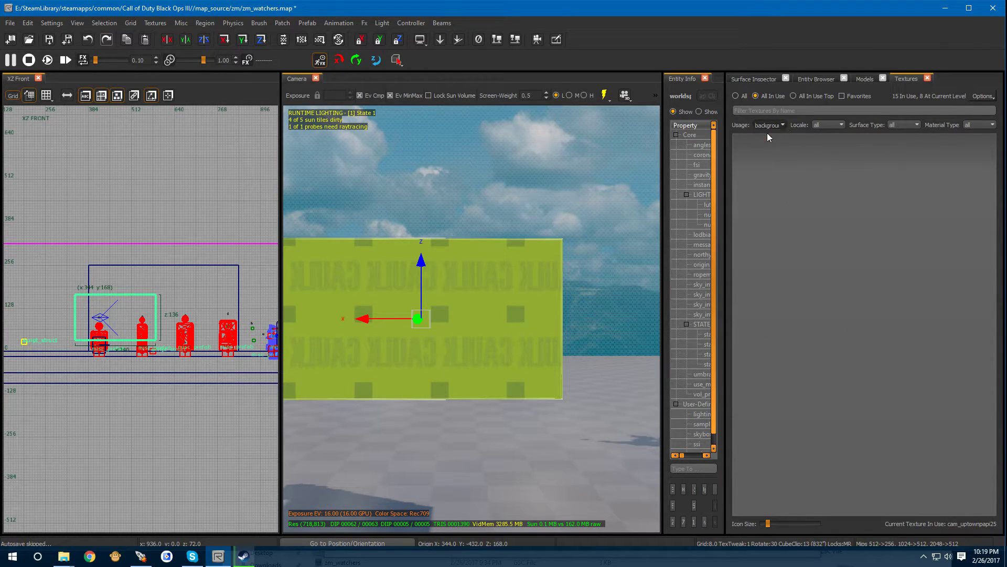
pyautogui.click(856, 392)
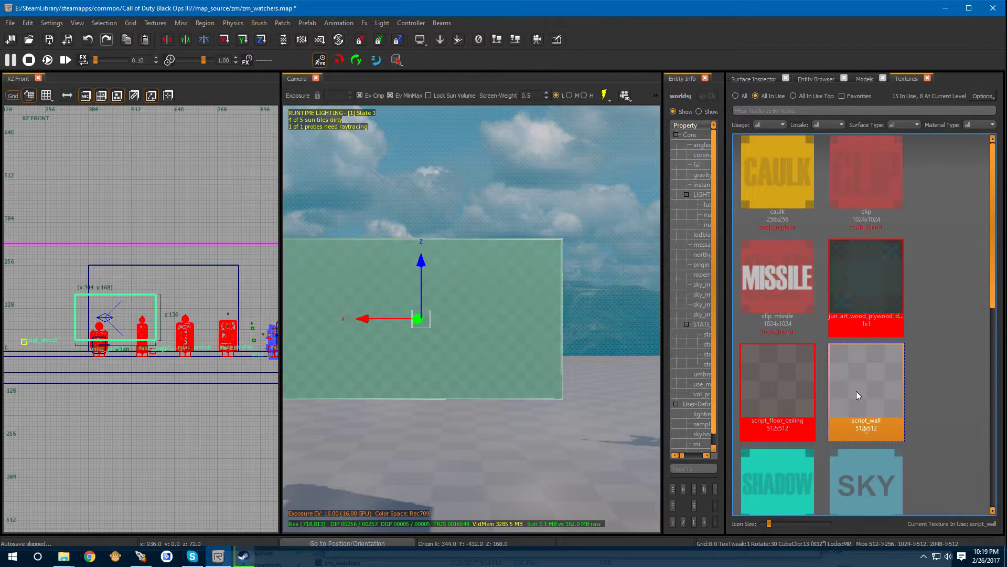
pyautogui.press('Escape')
pyautogui.moveTo(406, 427)
pyautogui.mouseDown(button='right')
pyautogui.moveTo(417, 420)
pyautogui.moveTo(414, 352)
pyautogui.moveTo(509, 335)
pyautogui.mouseUp(button='right')
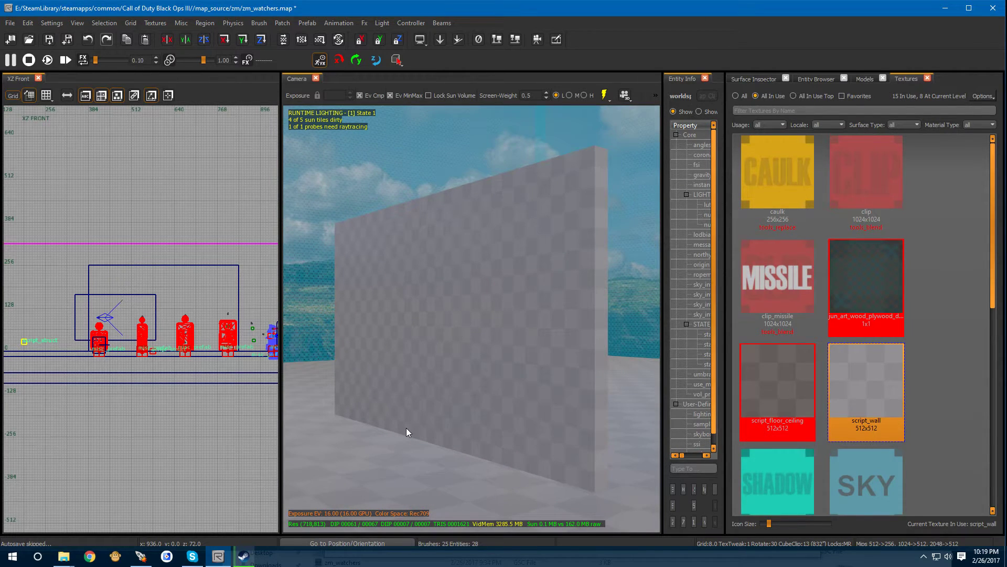
# Select the wall's front face, list all textures, and close the Entity Info panel to widen the texture browser
pyautogui.click(443, 340)
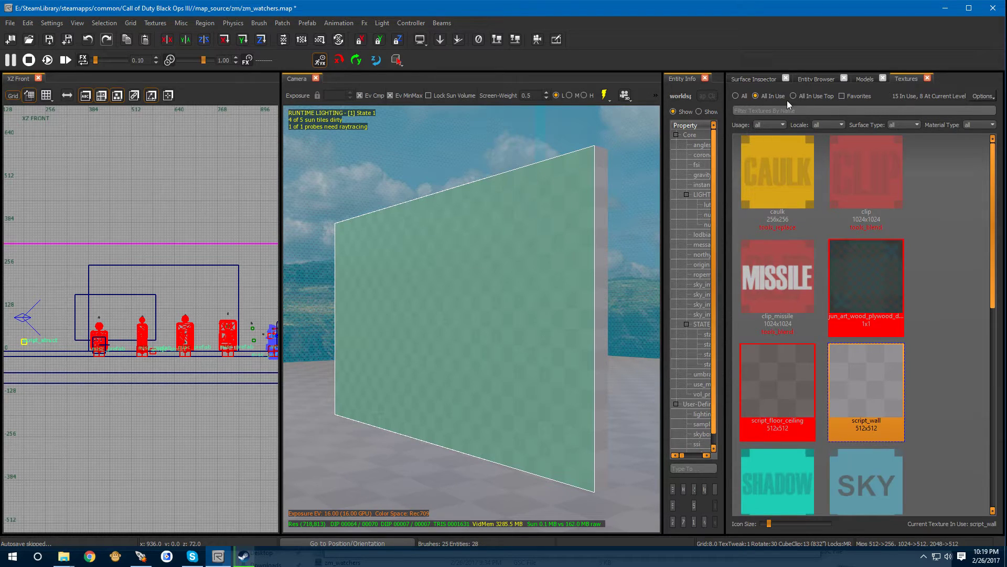
pyautogui.click(736, 96)
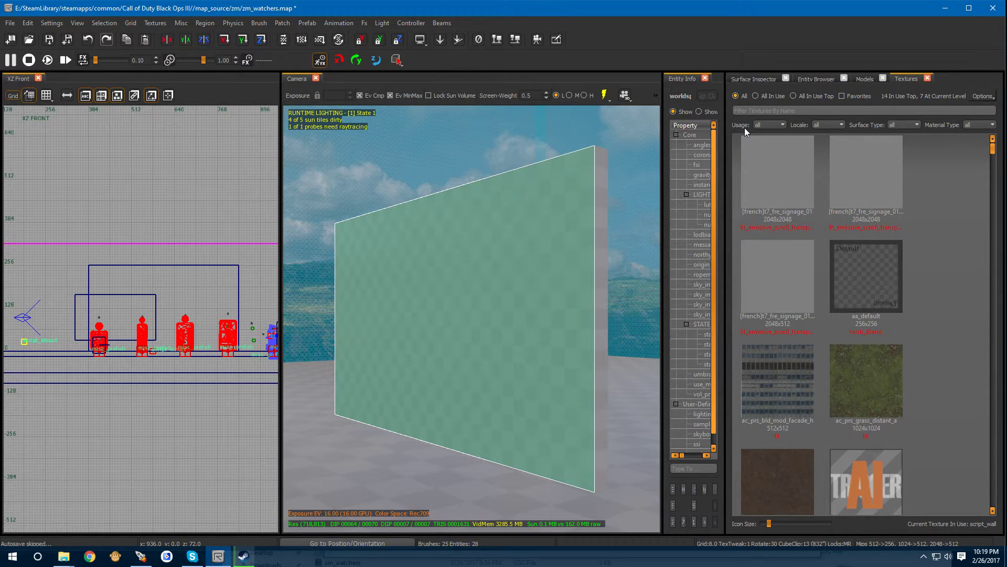
pyautogui.click(766, 127)
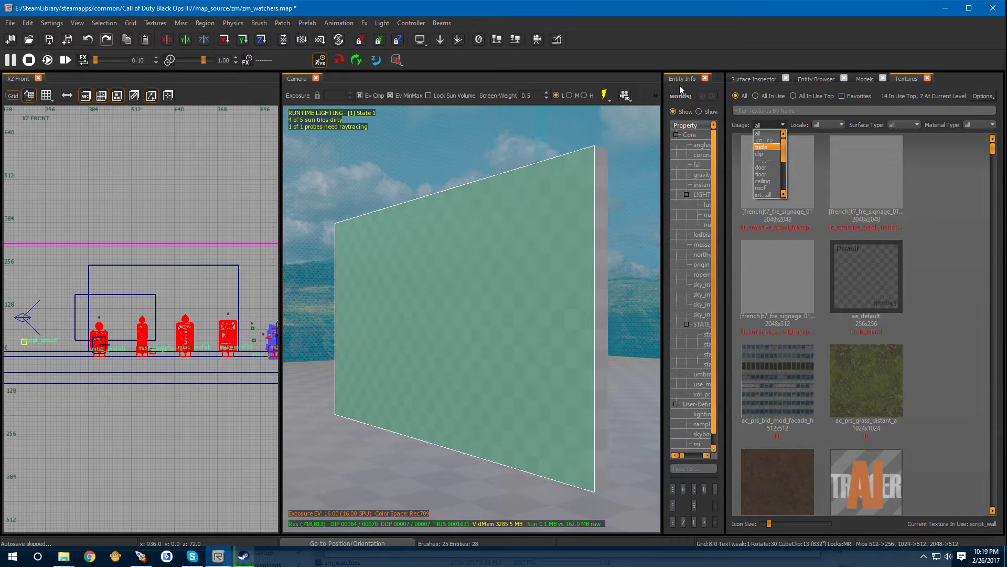
pyautogui.click(706, 78)
pyautogui.click(706, 78)
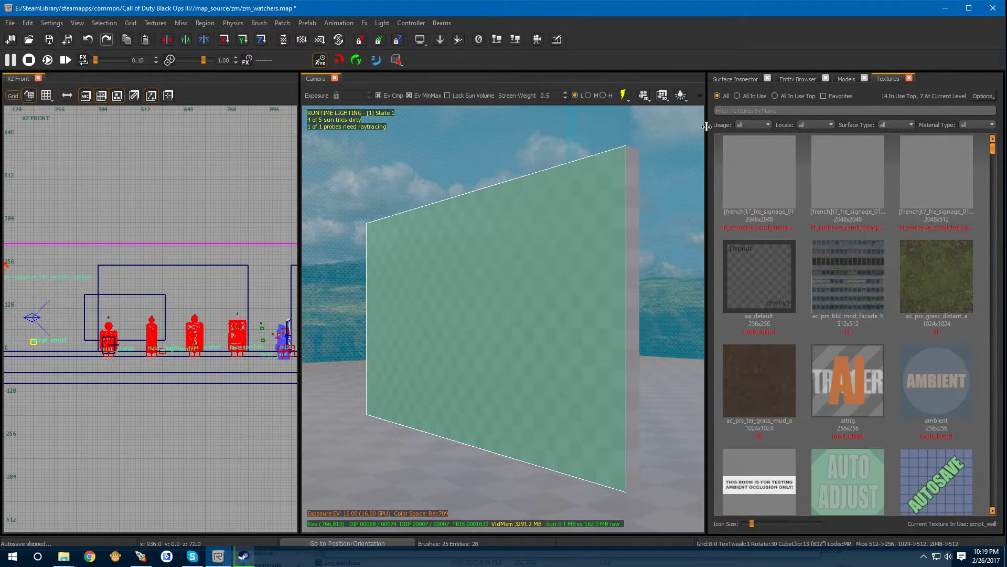
pyautogui.moveTo(706, 134); pyautogui.dragTo(606, 134)
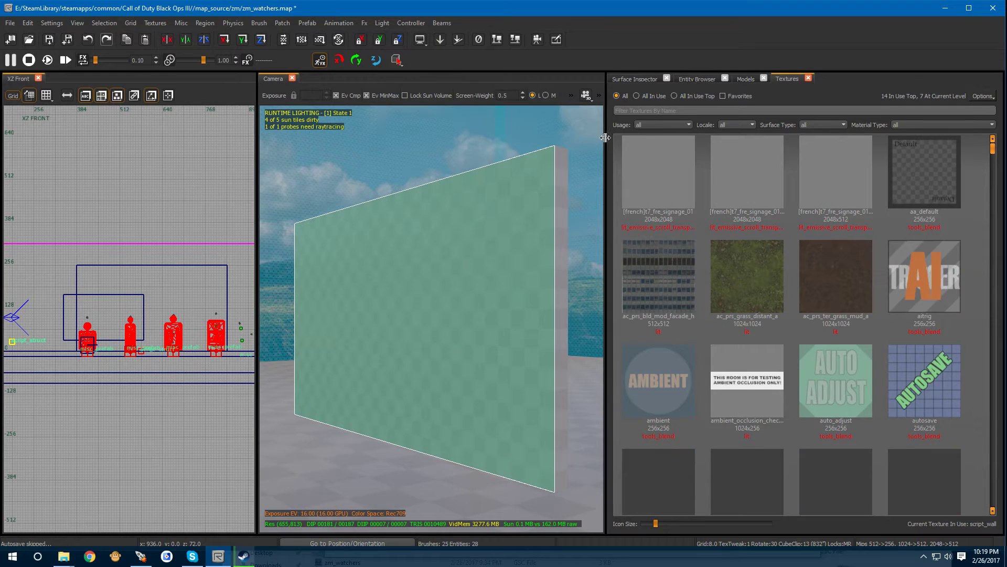
# Filter the textures by background usage and apply the cam_1_uptown extracam material to the wall's front face
pyautogui.click(690, 125)
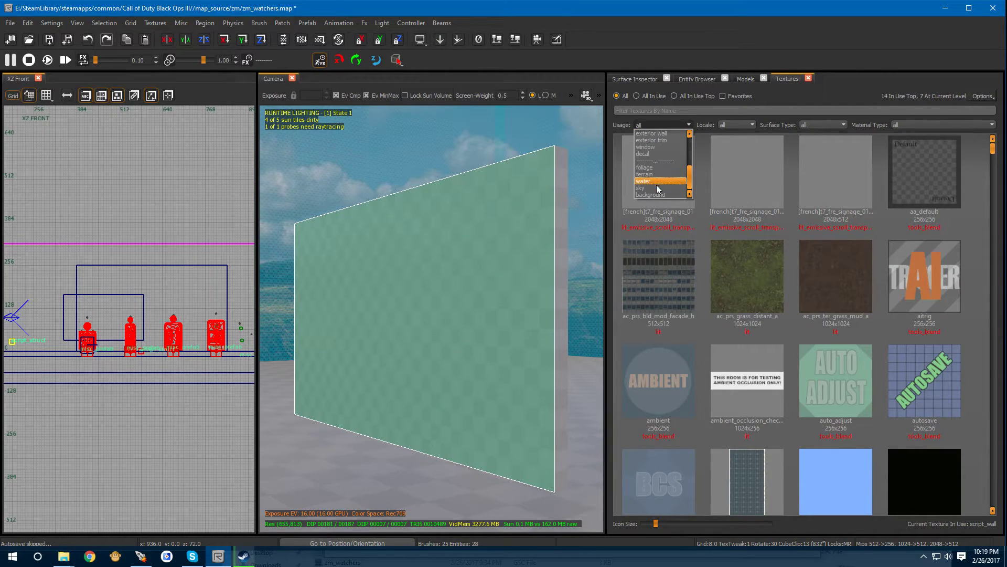
pyautogui.click(649, 194)
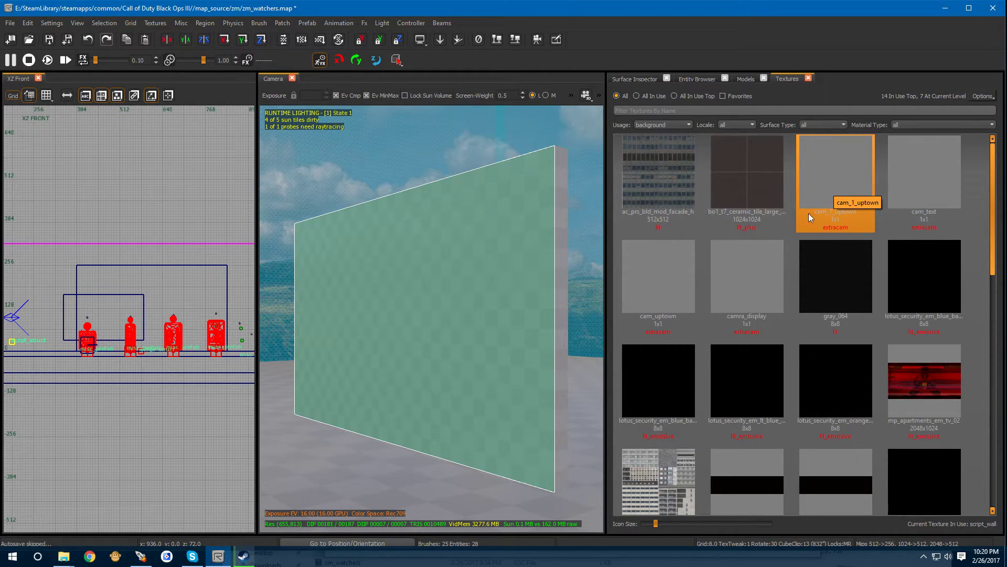
pyautogui.click(838, 180)
pyautogui.moveTo(436, 317)
pyautogui.mouseDown(button='right')
pyautogui.moveTo(409, 293)
pyautogui.moveTo(404, 262)
pyautogui.moveTo(436, 259)
pyautogui.moveTo(409, 341)
pyautogui.moveTo(430, 339)
pyautogui.moveTo(432, 304)
pyautogui.moveTo(424, 322)
pyautogui.mouseUp(button='right')
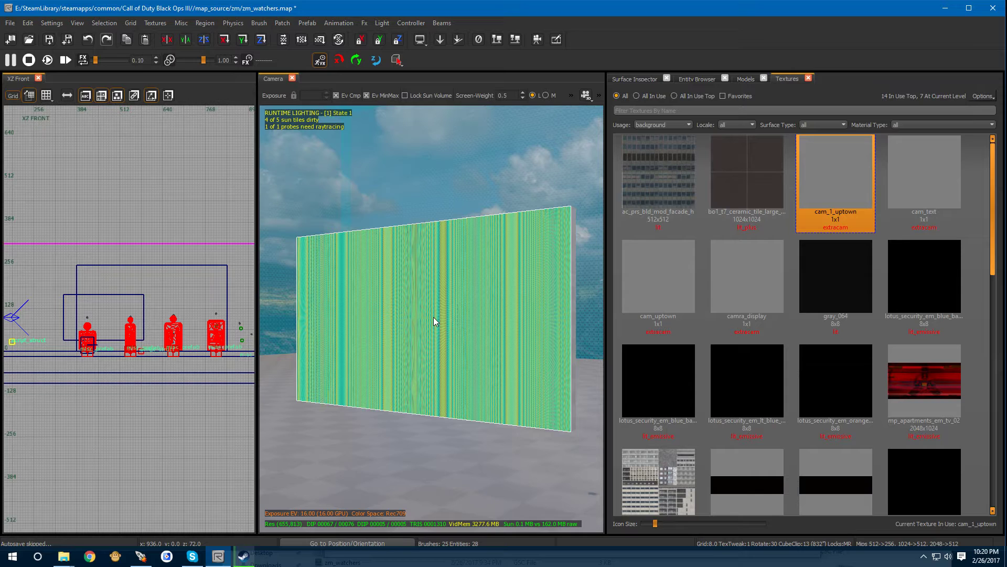
# Set the front face's patch texturing to 1.00 by 1.00 repeats so the extracam image fills it, and deselect the face
pyautogui.press('s')
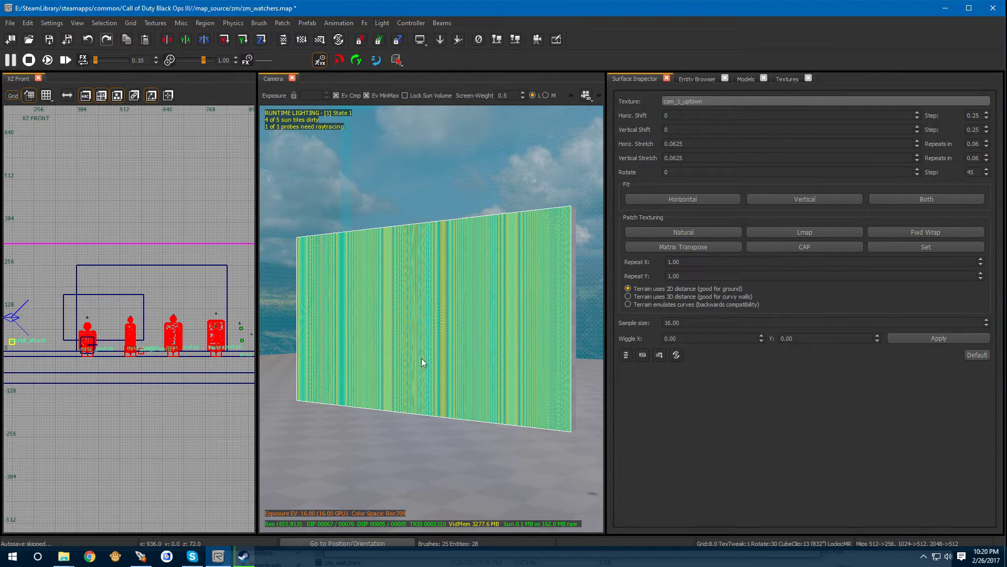
pyautogui.click(917, 246)
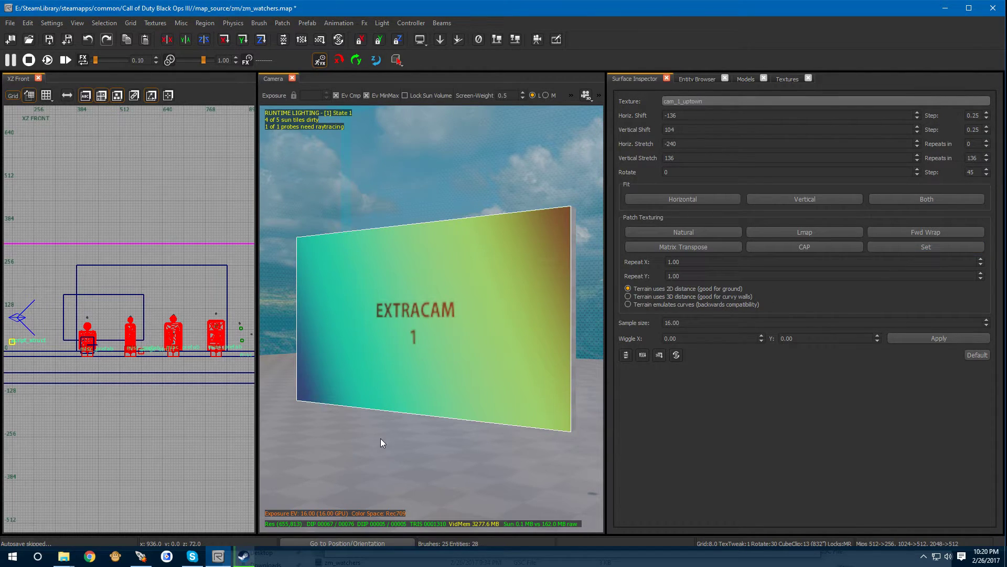
pyautogui.scroll(2, 382, 439)
pyautogui.scroll(2, 382, 437)
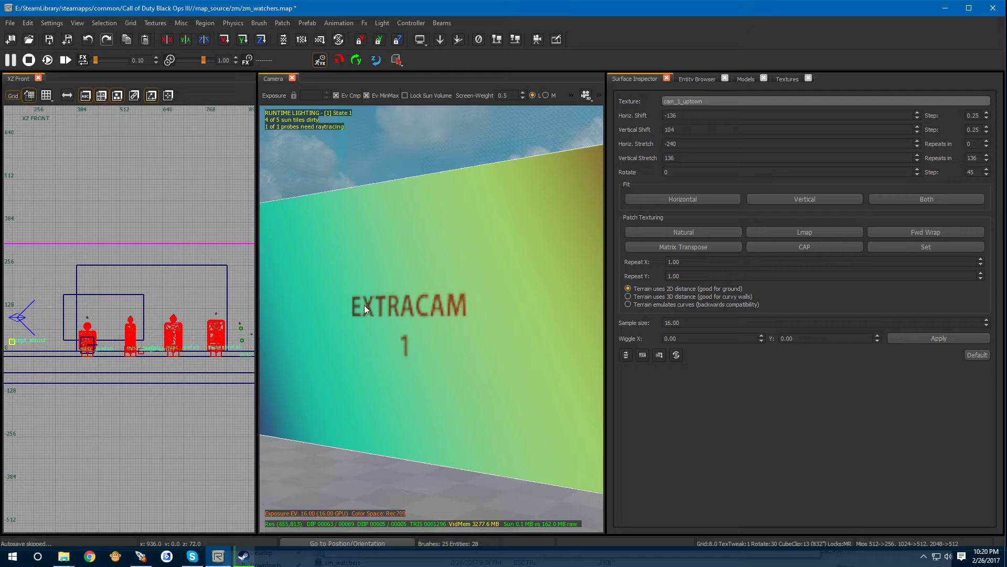
pyautogui.scroll(-4, 416, 387)
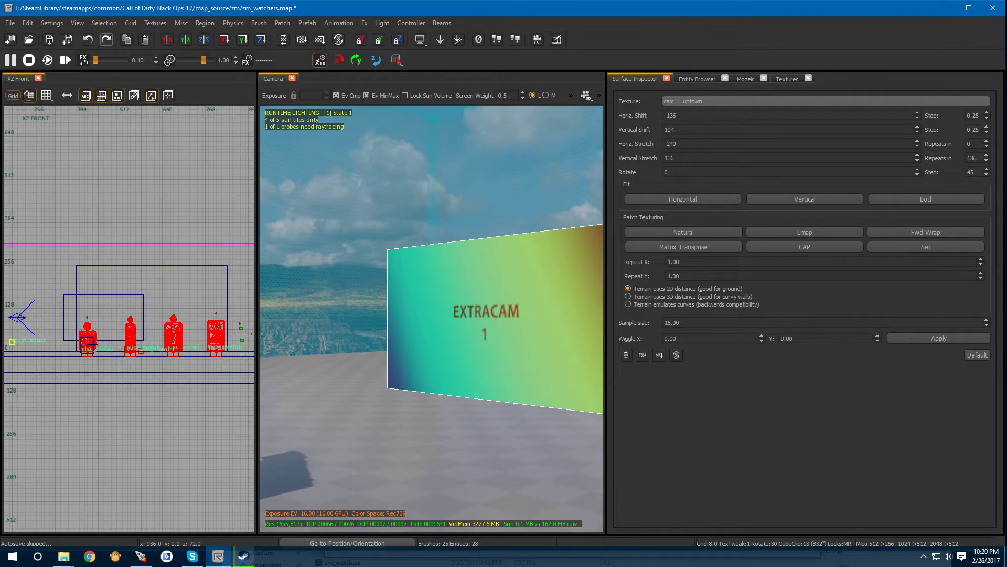
pyautogui.moveTo(416, 387); pyautogui.dragTo(414, 382, button='right')
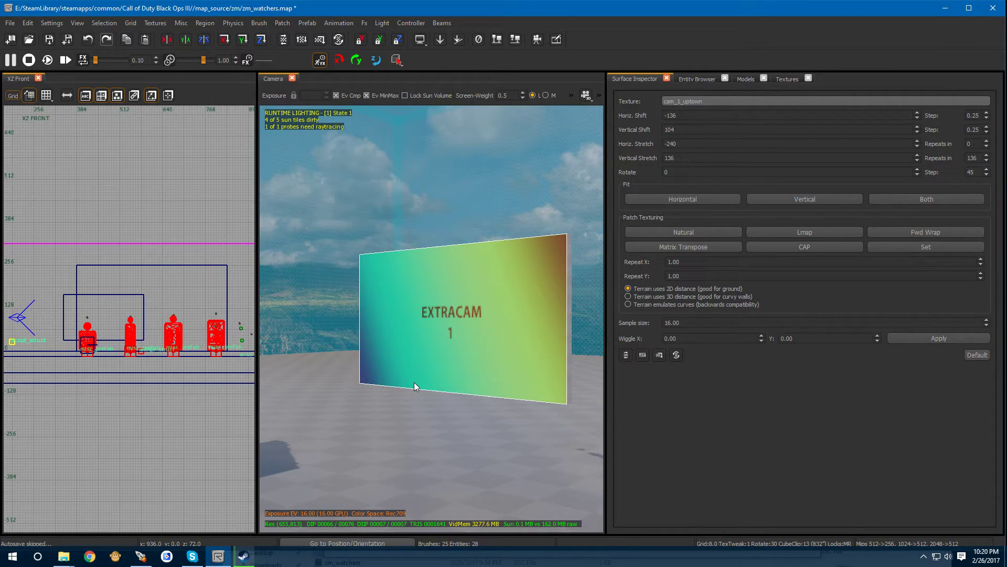
pyautogui.press('Escape')
# Place a script origin entity on the ground beside the extracam screen
pyautogui.moveTo(415, 385)
pyautogui.mouseDown(button='right')
pyautogui.moveTo(367, 375)
pyautogui.moveTo(423, 372)
pyautogui.mouseUp(button='right')
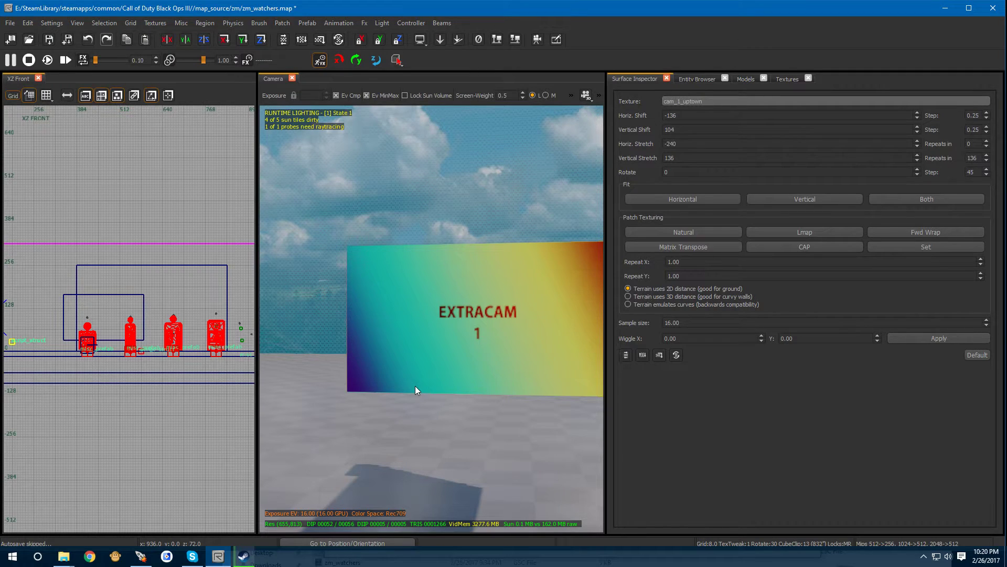
pyautogui.press('b')
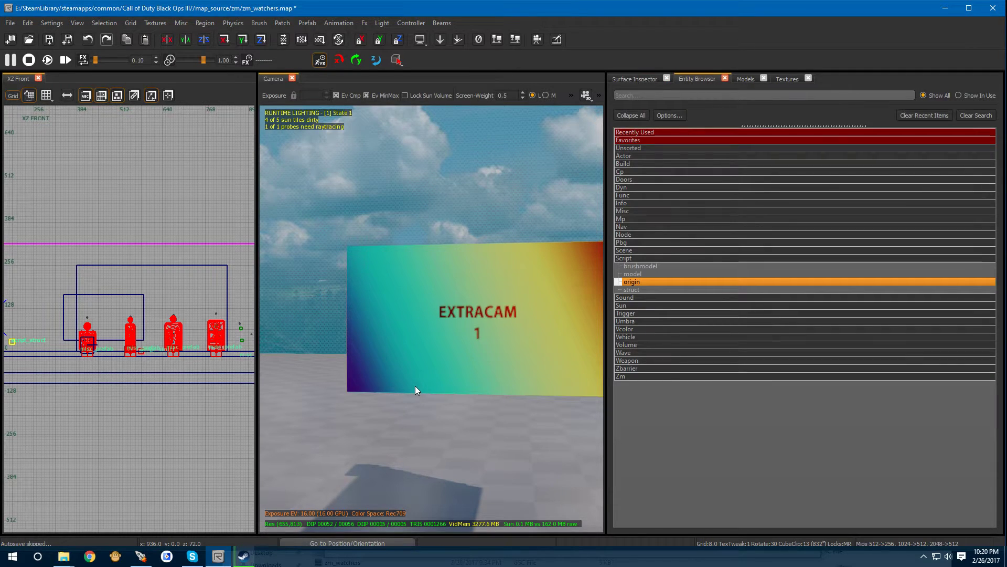
pyautogui.click(622, 260)
pyautogui.click(623, 260)
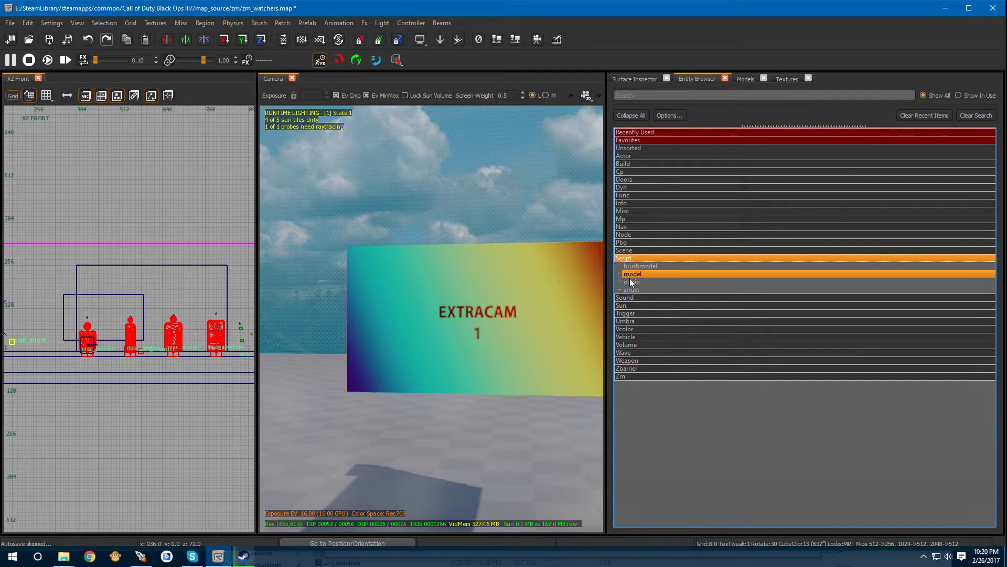
pyautogui.click(631, 282)
pyautogui.moveTo(631, 282); pyautogui.dragTo(315, 421)
pyautogui.moveTo(319, 447); pyautogui.dragTo(288, 412, button='right')
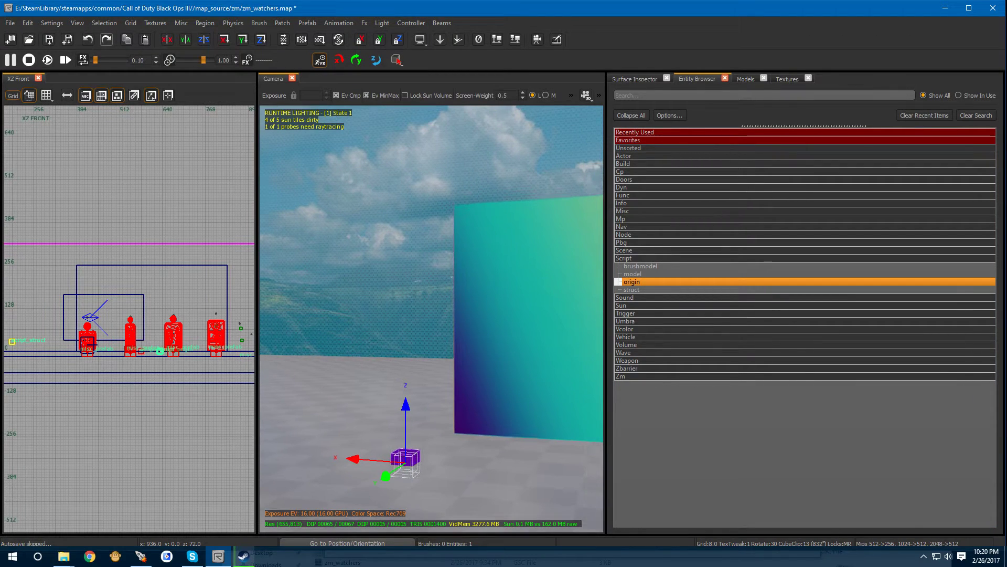
# Raise the script origin to about Z 104 and move it away from the screen to about X 696
pyautogui.keyDown('ctrl'); pyautogui.moveTo(318, 447); pyautogui.dragTo(352, 400, button='right'); pyautogui.keyUp('ctrl')
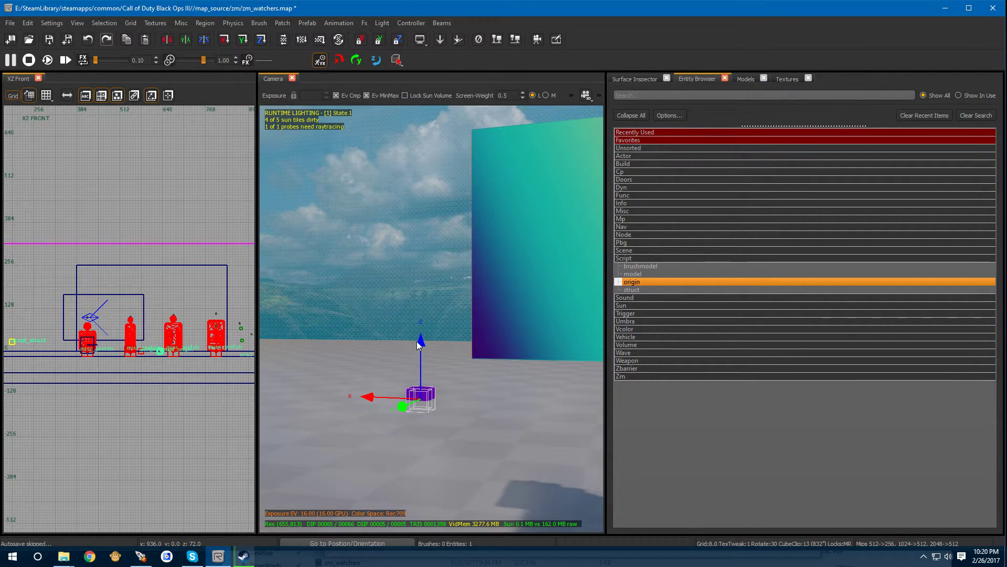
pyautogui.moveTo(417, 341); pyautogui.dragTo(403, 198)
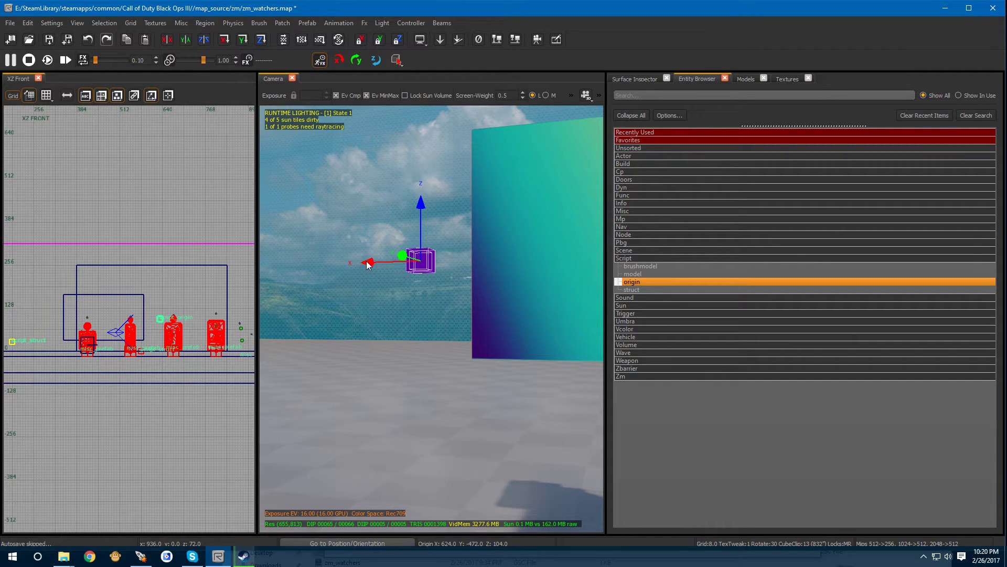
pyautogui.moveTo(368, 265); pyautogui.dragTo(276, 248)
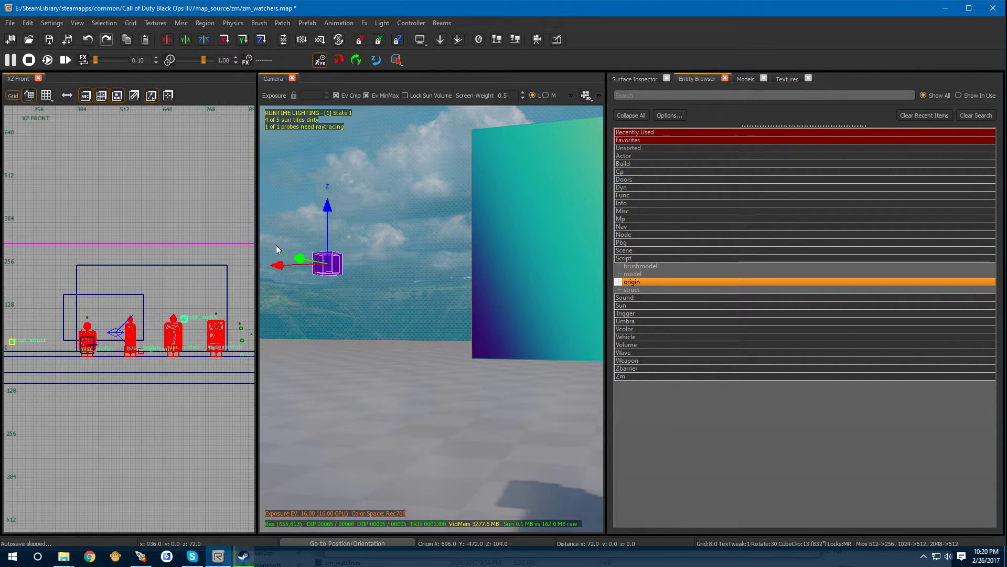
# Switch the 2D view to XY top and rotate the script origin 90 degrees about the Z axis
pyautogui.hotkey('ctrl', 'Tab')
pyautogui.scroll(-2, 117, 320)
pyautogui.scroll(6, 128, 316)
pyautogui.scroll(-2, 149, 314)
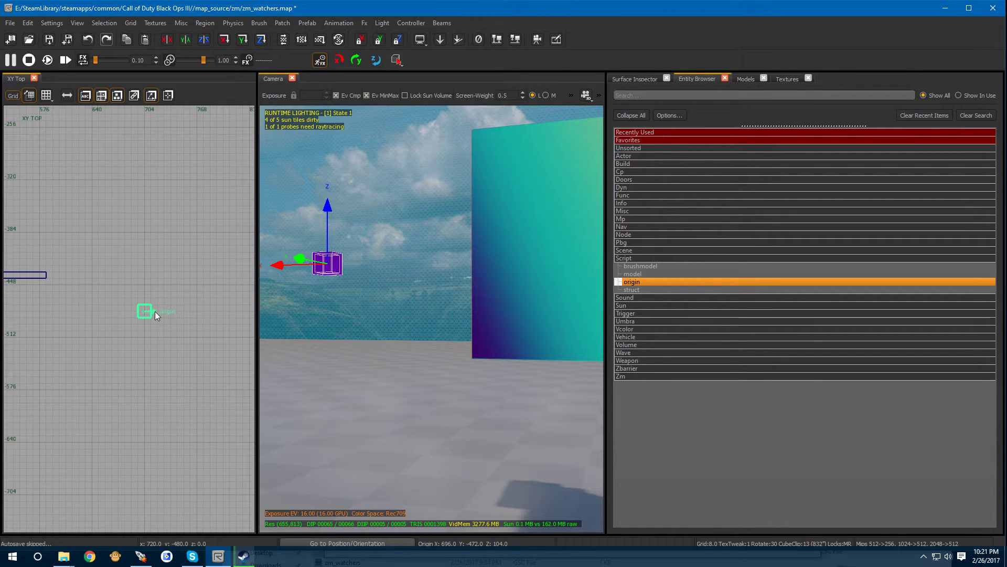
pyautogui.hotkey('ctrl', 'Left')
pyautogui.hotkey('ctrl', 'Up')
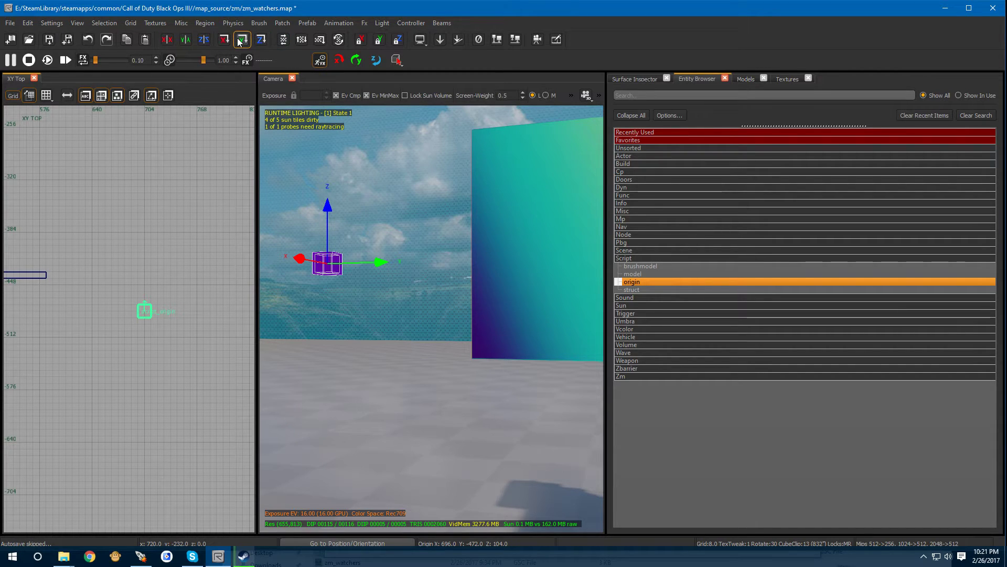
# Move the script origin to about X 704, Y -384 and rotate it a further 30 degrees about the Z axis
pyautogui.moveTo(152, 298); pyautogui.dragTo(159, 229)
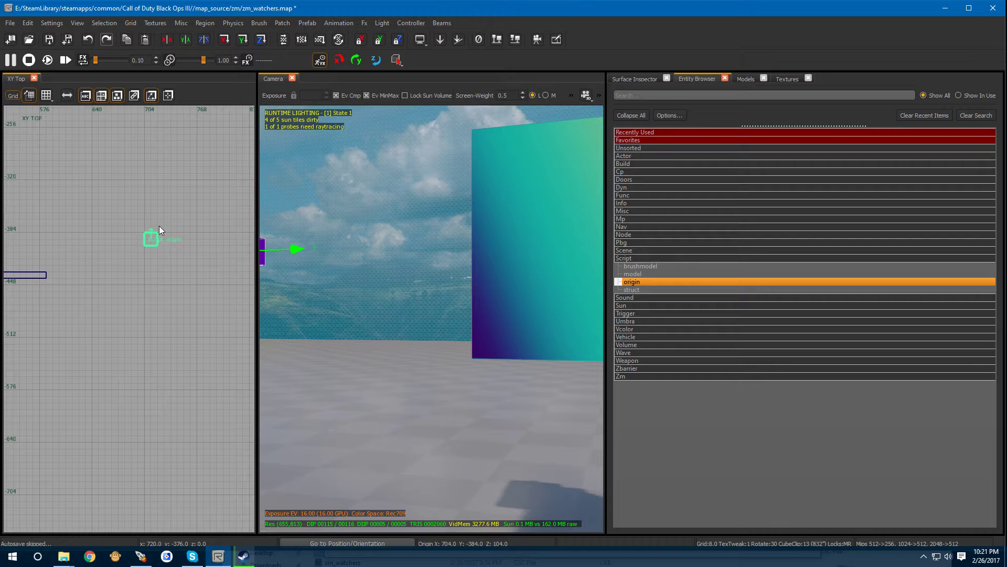
pyautogui.press('r')
pyautogui.moveTo(170, 260); pyautogui.dragTo(171, 256)
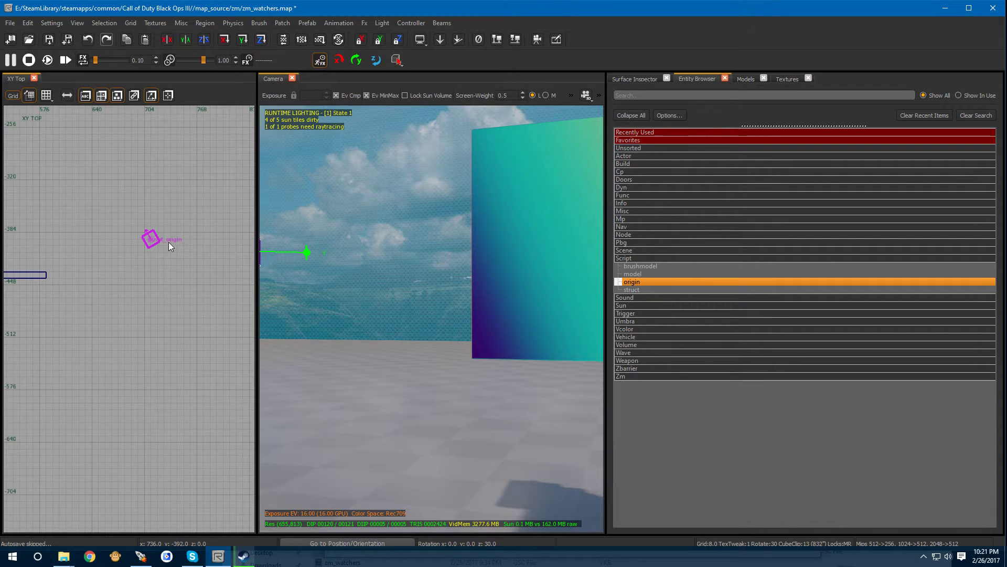
# Open the script origin's entity properties, choose ClientSide for client_server and set its targetname to uptown
pyautogui.moveTo(390, 308)
pyautogui.mouseDown(button='right')
pyautogui.moveTo(273, 302)
pyautogui.moveTo(389, 307)
pyautogui.mouseUp(button='right')
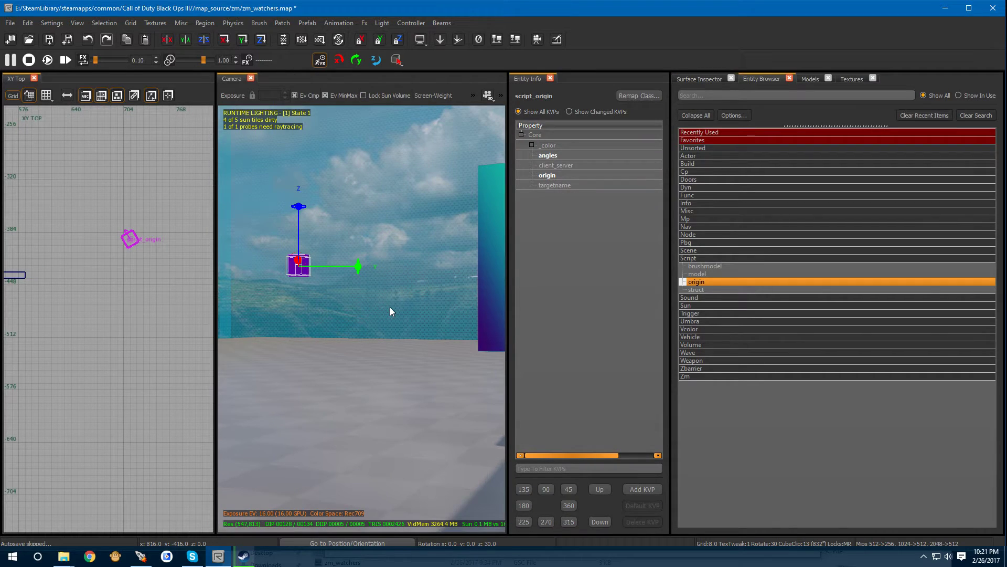
pyautogui.moveTo(506, 252); pyautogui.dragTo(401, 250)
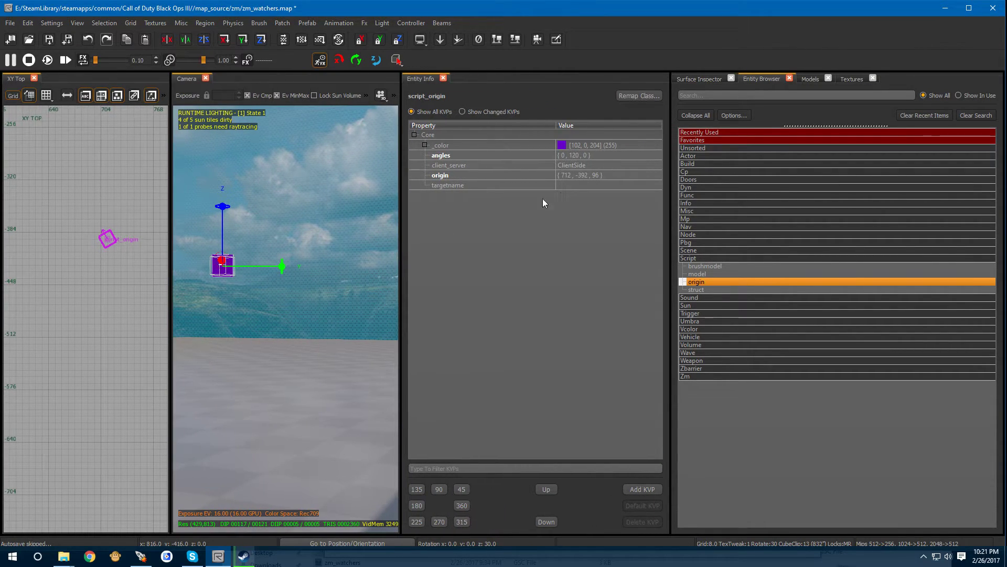
pyautogui.click(576, 165)
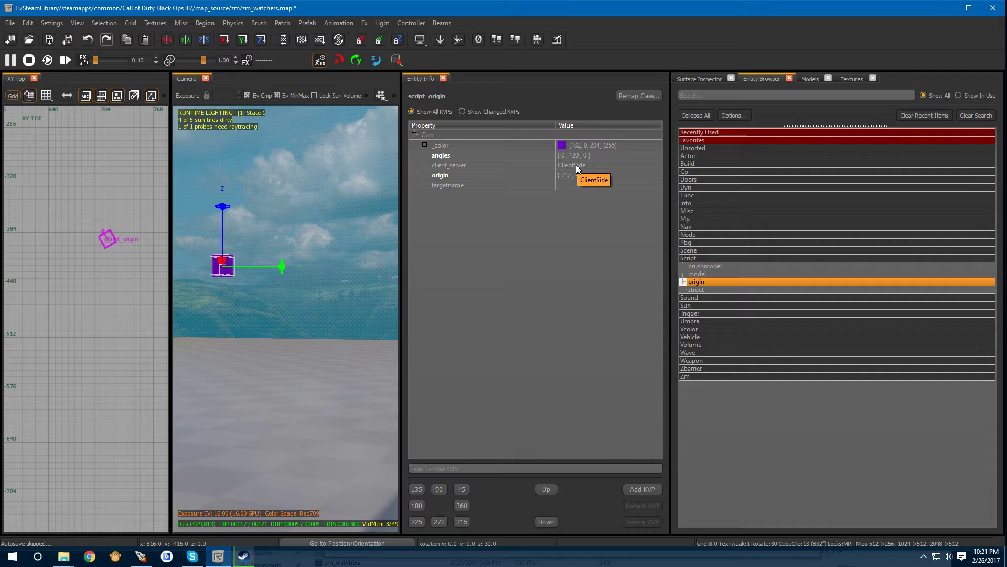
pyautogui.click(576, 165)
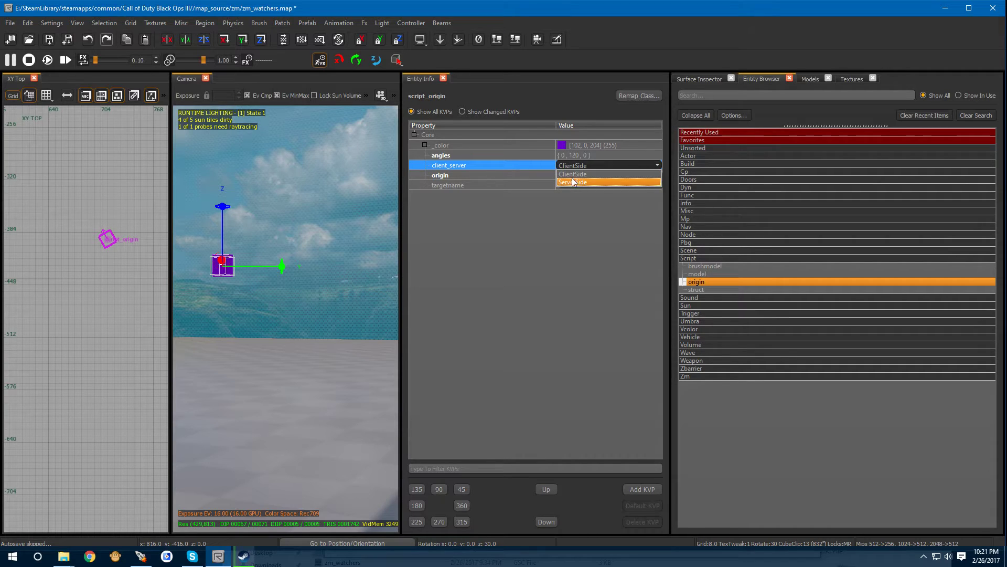
pyautogui.click(573, 164)
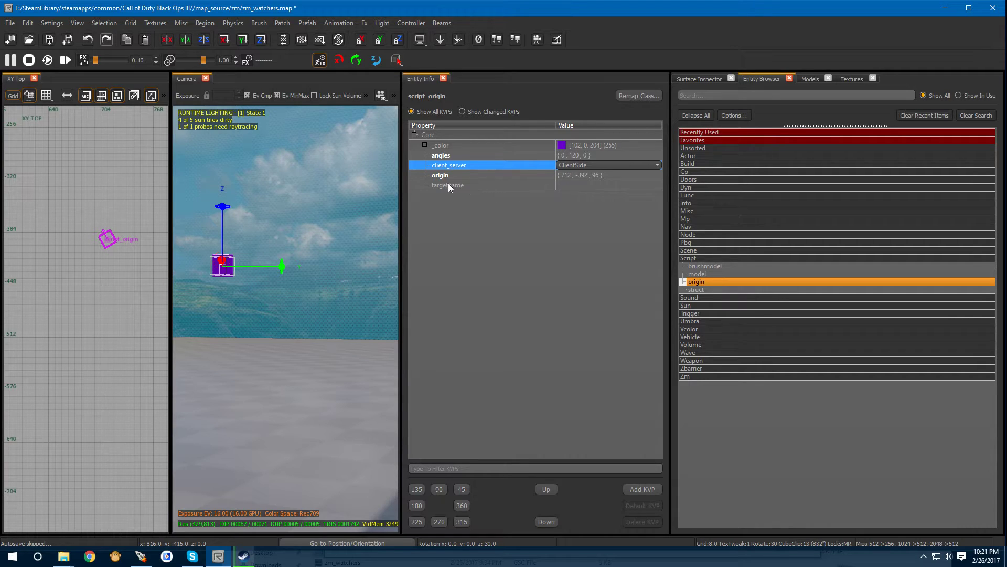
pyautogui.click(566, 183)
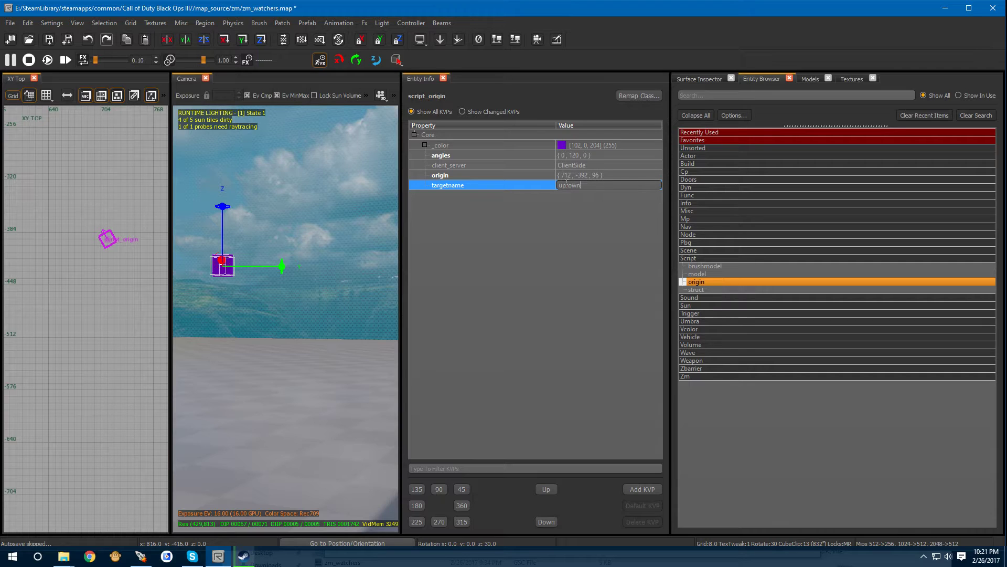
pyautogui.press('Return')
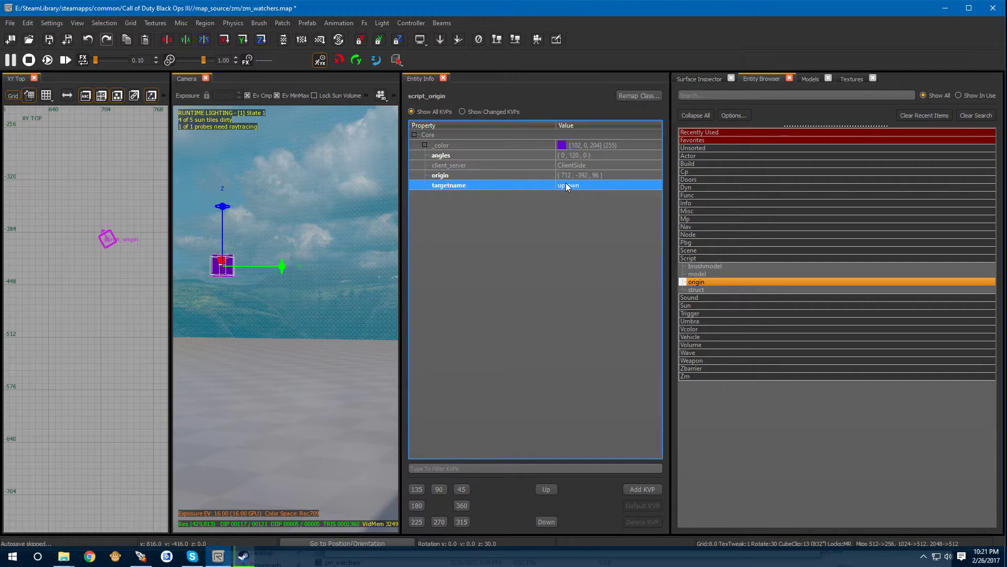
# Filter the full model library by "cam"
pyautogui.moveTo(341, 343); pyautogui.dragTo(341, 368, button='right')
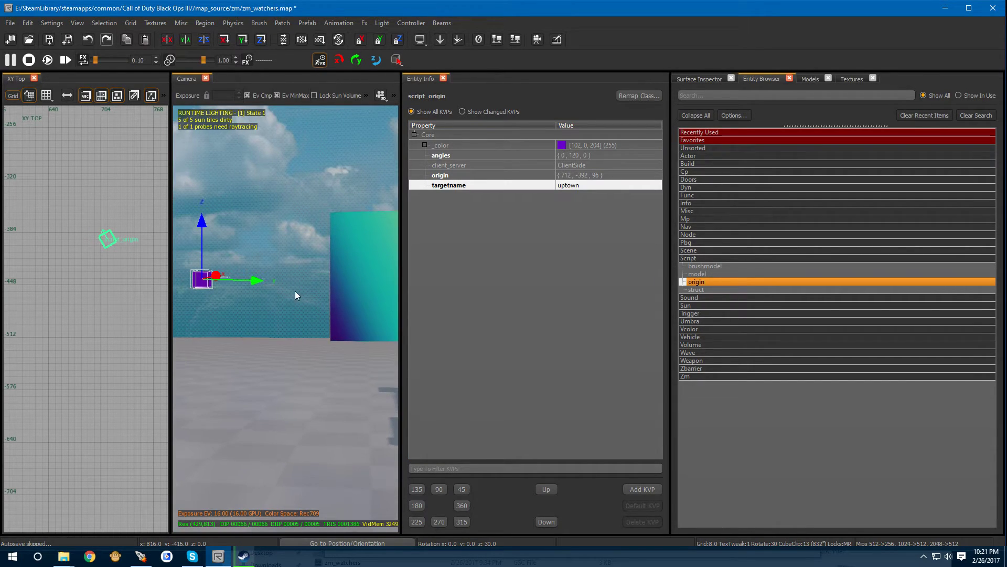
pyautogui.moveTo(369, 275); pyautogui.dragTo(382, 291, button='right')
pyautogui.moveTo(402, 299); pyautogui.dragTo(645, 300)
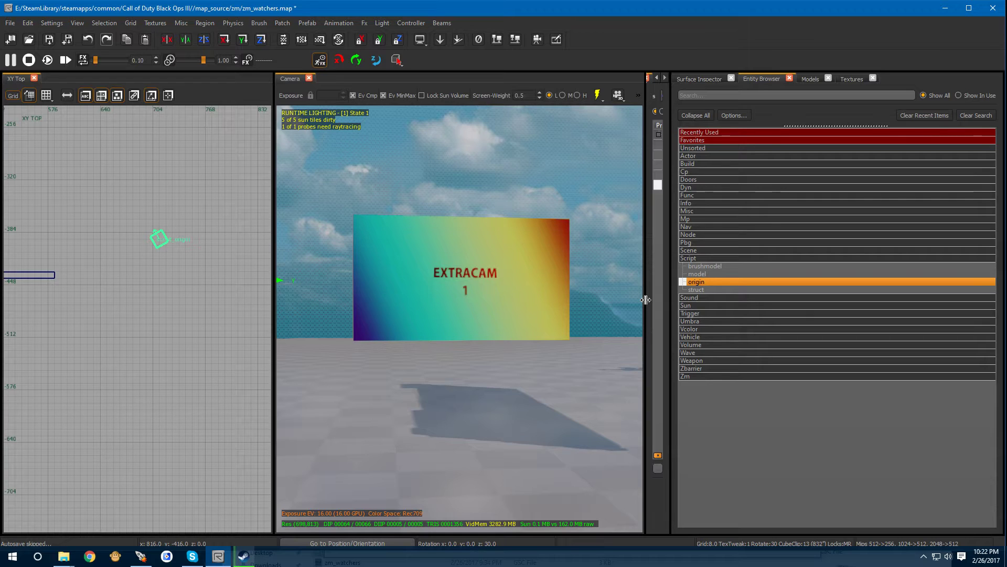
pyautogui.press('m')
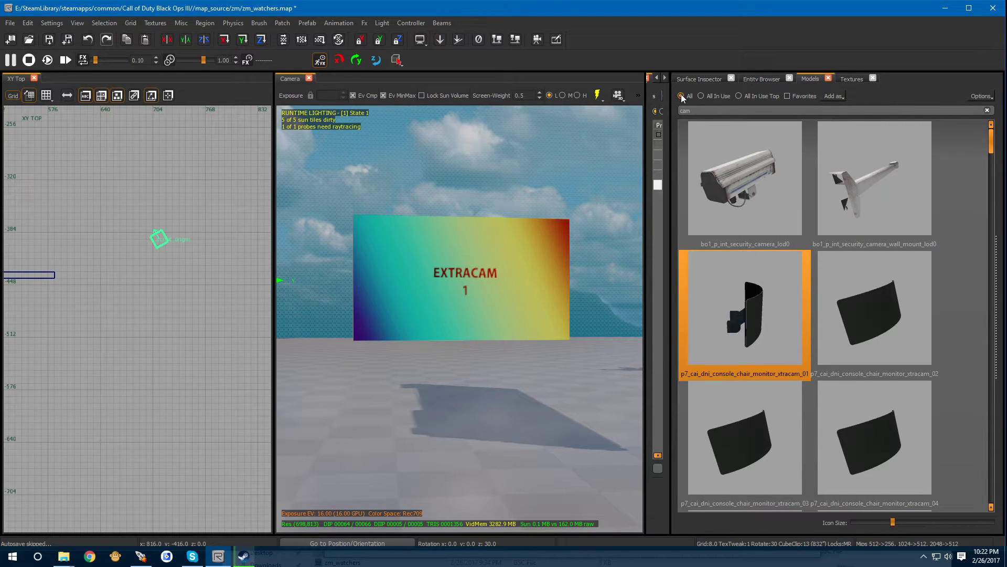
pyautogui.moveTo(684, 112); pyautogui.dragTo(657, 110)
pyautogui.write('cam')
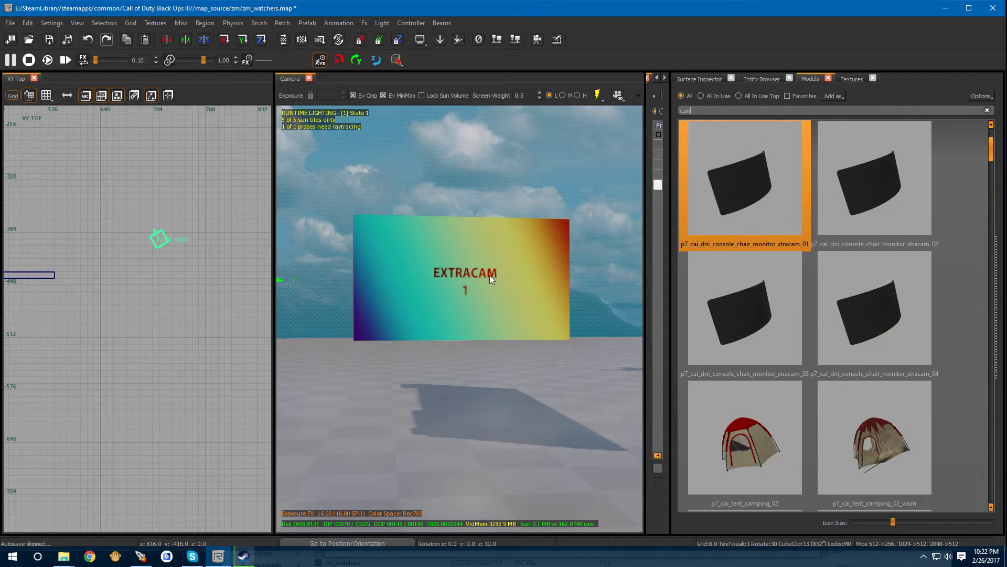
# Place the p7_cai_dni_console_chair_monitor_xtracam_01 model on the ground near the extracam screen
pyautogui.click(742, 194)
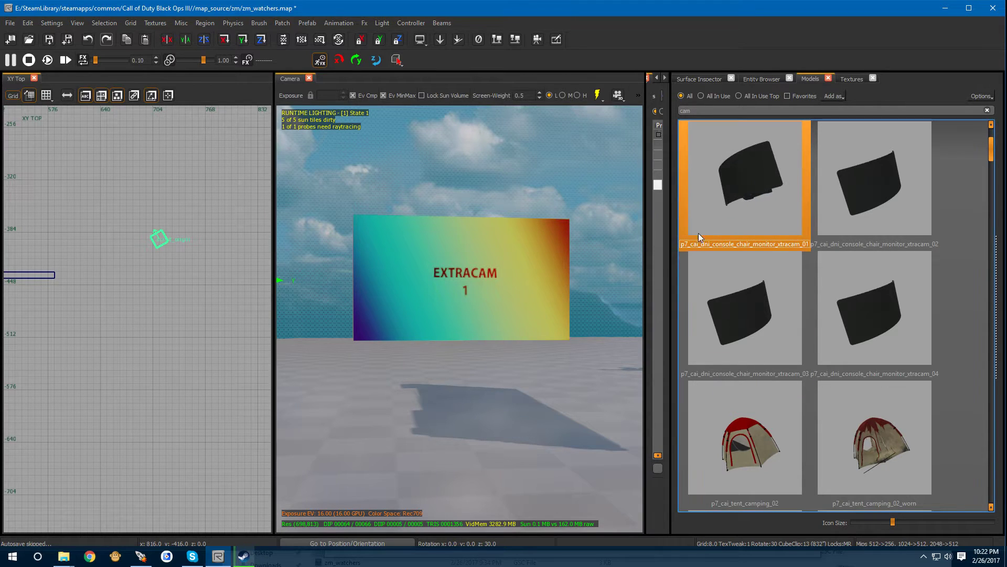
pyautogui.keyDown('alt'); pyautogui.rightClick(598, 387); pyautogui.keyUp('alt')
pyautogui.moveTo(598, 388); pyautogui.dragTo(555, 411, button='right')
pyautogui.hotkey('alt', 'z')
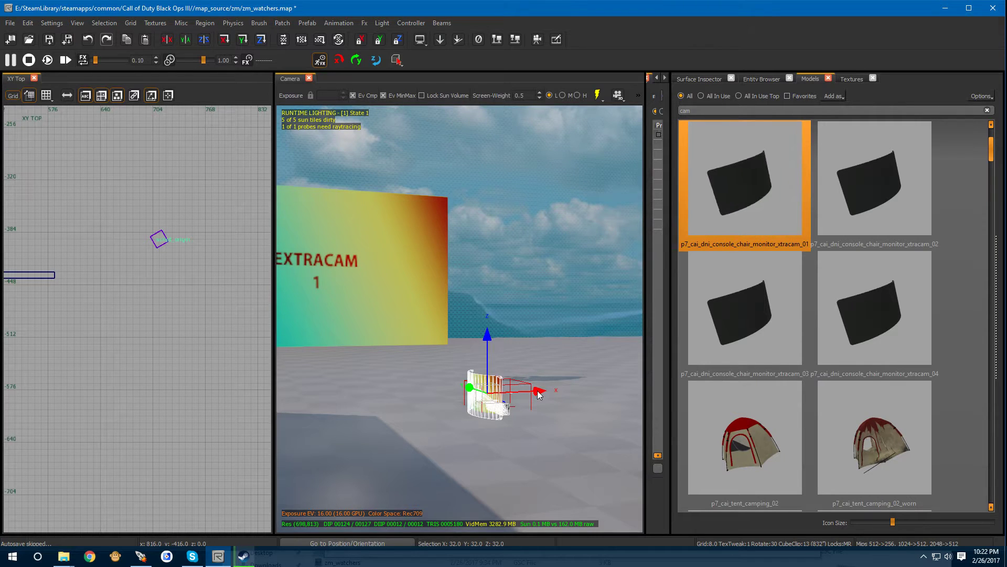
# Move the chair monitor model away from the screen and raise it to about X 224, Y -136, Z 48
pyautogui.moveTo(535, 394); pyautogui.dragTo(729, 376)
pyautogui.moveTo(541, 386); pyautogui.dragTo(592, 388, button='right')
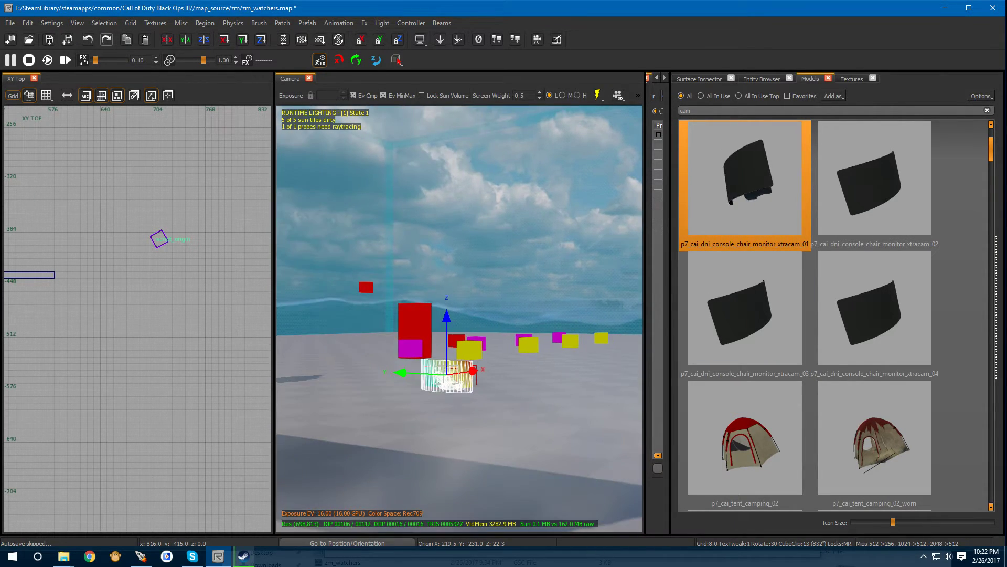
pyautogui.moveTo(486, 371); pyautogui.dragTo(594, 257)
pyautogui.moveTo(594, 257); pyautogui.dragTo(640, 200, button='right')
pyautogui.moveTo(556, 399)
pyautogui.mouseDown(button='right')
pyautogui.moveTo(577, 283)
pyautogui.moveTo(541, 411)
pyautogui.mouseUp(button='right')
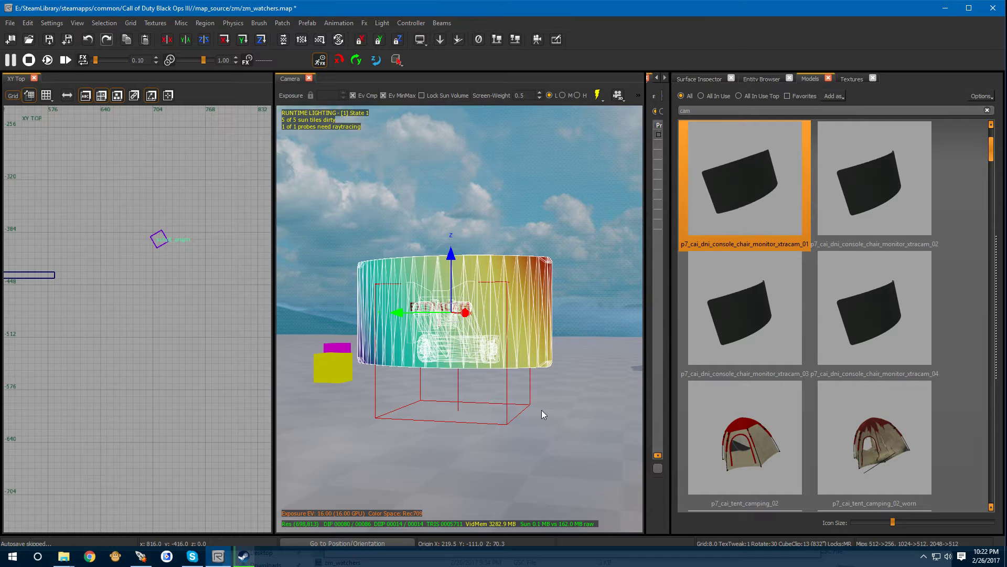
# Open the chair monitor's entity properties and set its modelscale to 4
pyautogui.press('n')
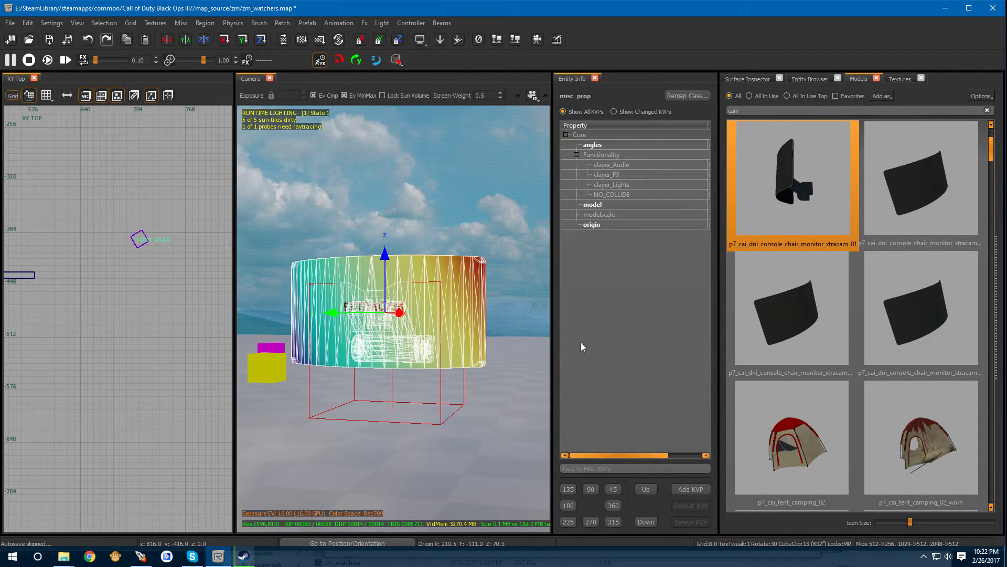
pyautogui.moveTo(552, 305); pyautogui.dragTo(422, 262)
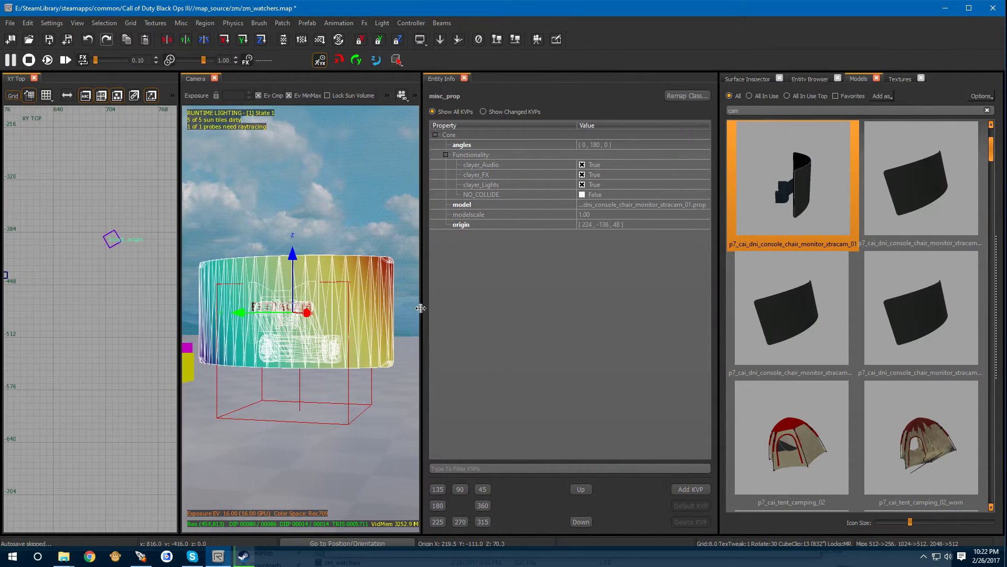
pyautogui.click(587, 214)
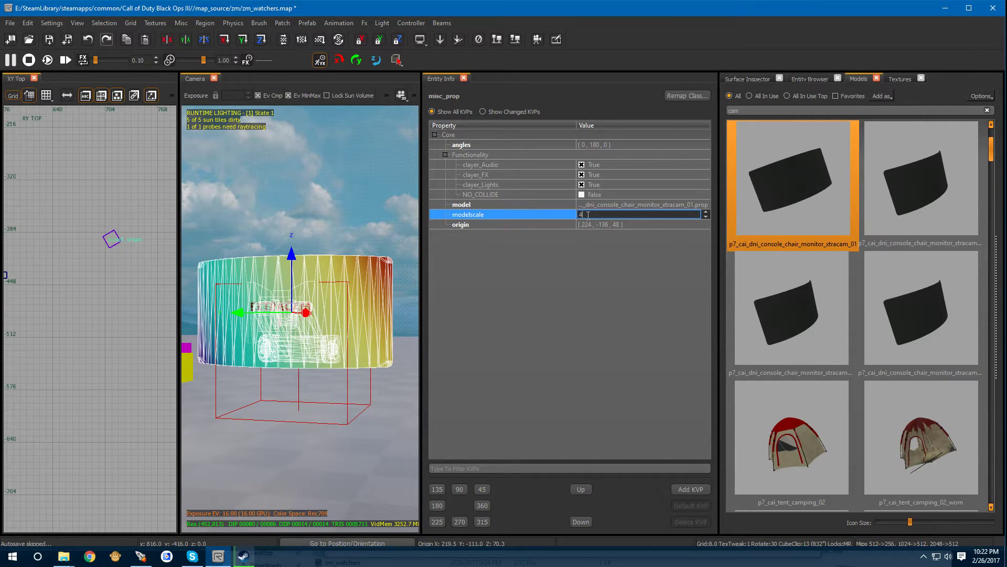
pyautogui.press('Return')
pyautogui.moveTo(234, 275); pyautogui.dragTo(234, 275, button='right')
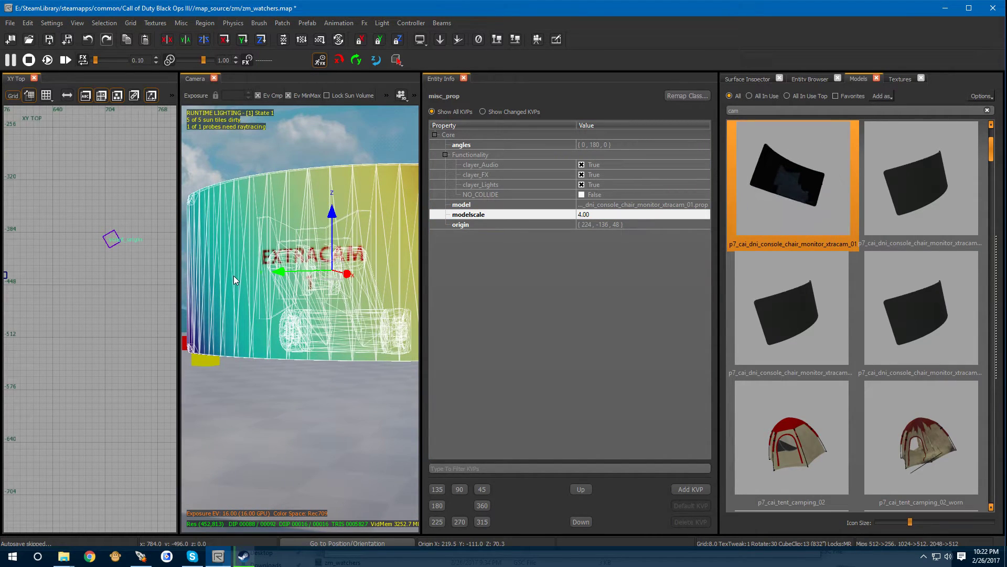
pyautogui.press('2')
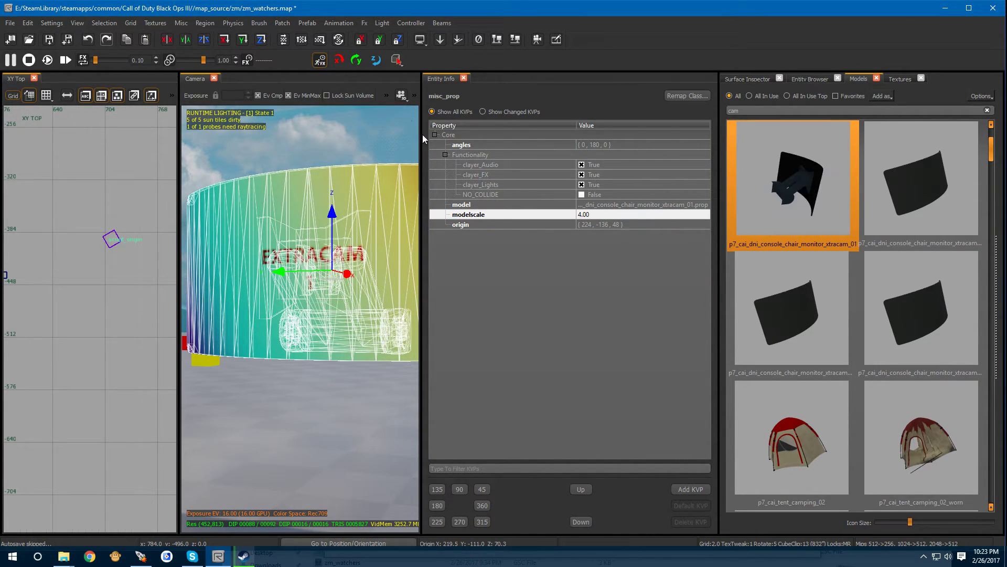
# Set the chair monitor's modelscale to 2 and deselect it
pyautogui.click(586, 215)
pyautogui.click(587, 215)
pyautogui.write('2')
pyautogui.press('Return')
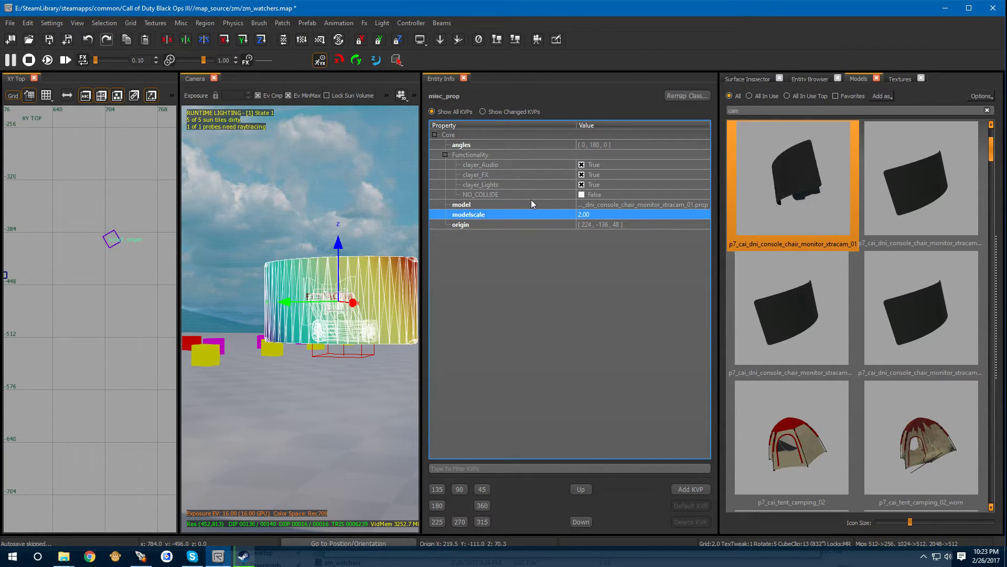
pyautogui.press('Escape')
# Find the bo1_p_int_security_camera_lod0 model and place it in the map in line with the script origin
pyautogui.moveTo(335, 320); pyautogui.dragTo(333, 294, button='right')
pyautogui.moveTo(319, 356); pyautogui.dragTo(236, 351, button='right')
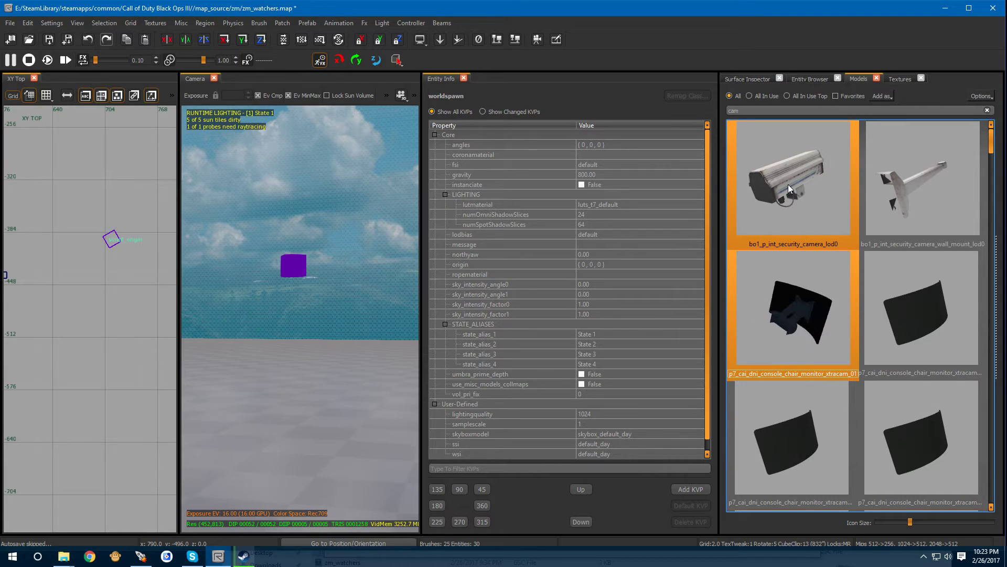
pyautogui.scroll(-5, 811, 298)
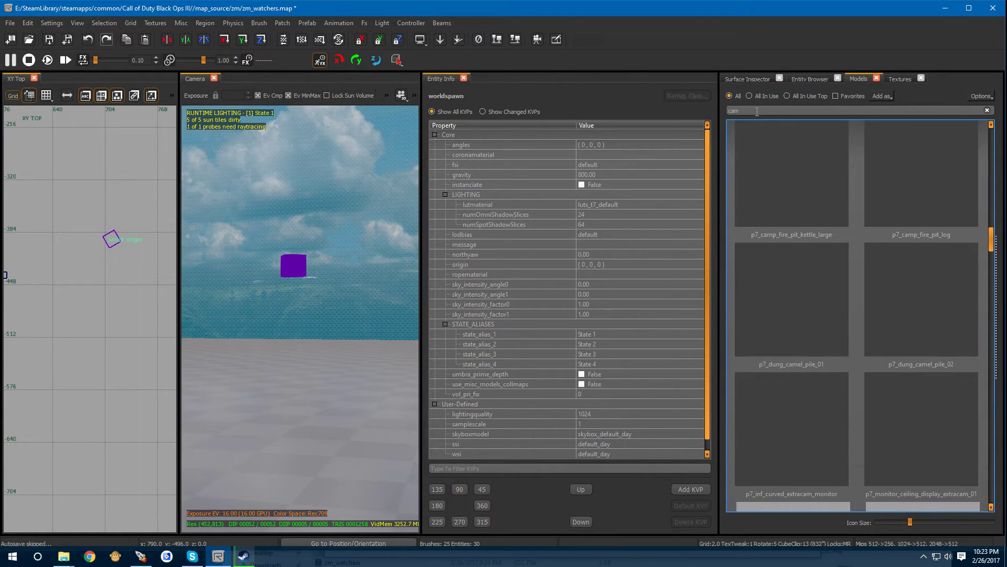
pyautogui.scroll(5, 798, 361)
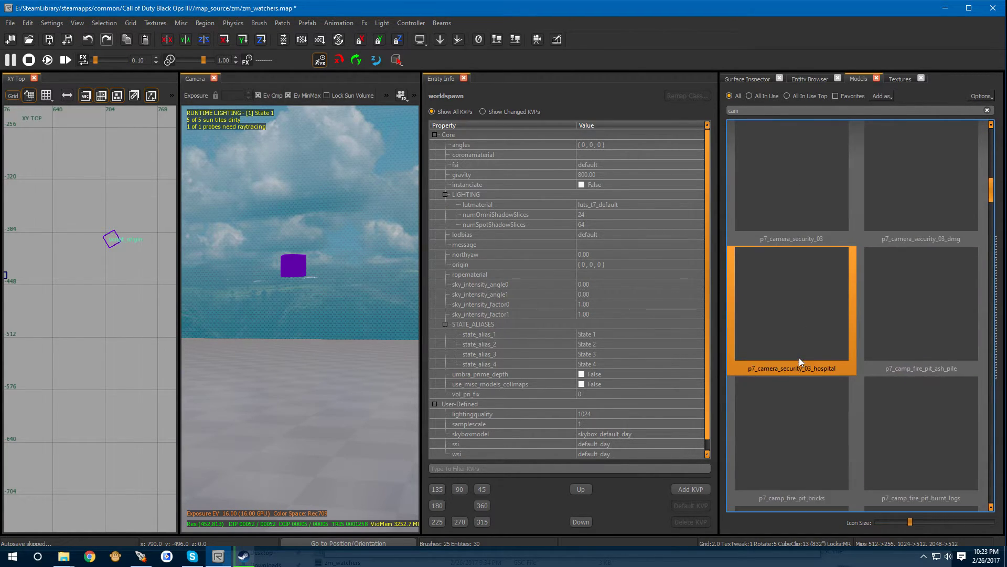
pyautogui.scroll(-1, 799, 362)
pyautogui.scroll(1, 799, 362)
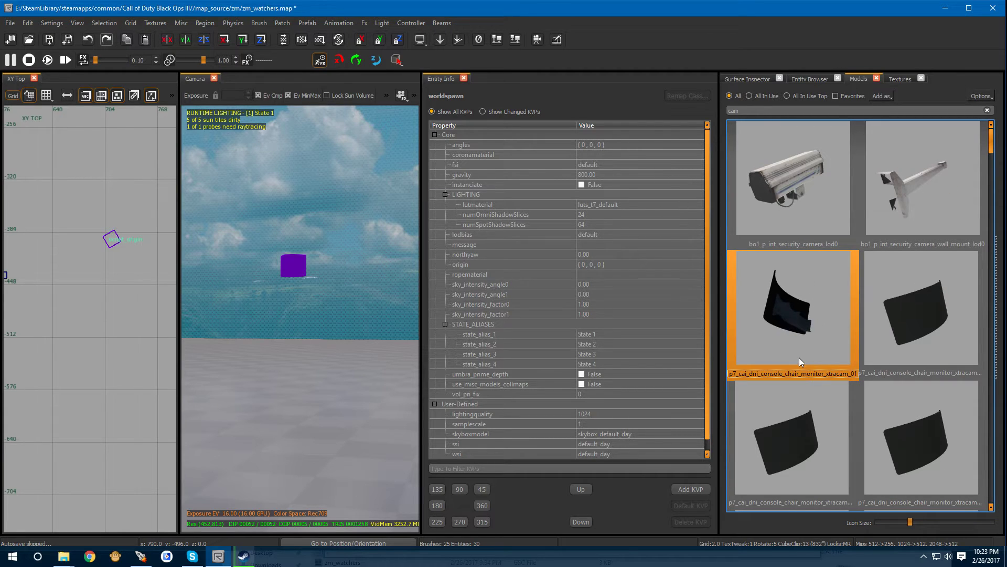
pyautogui.click(799, 185)
pyautogui.click(293, 296)
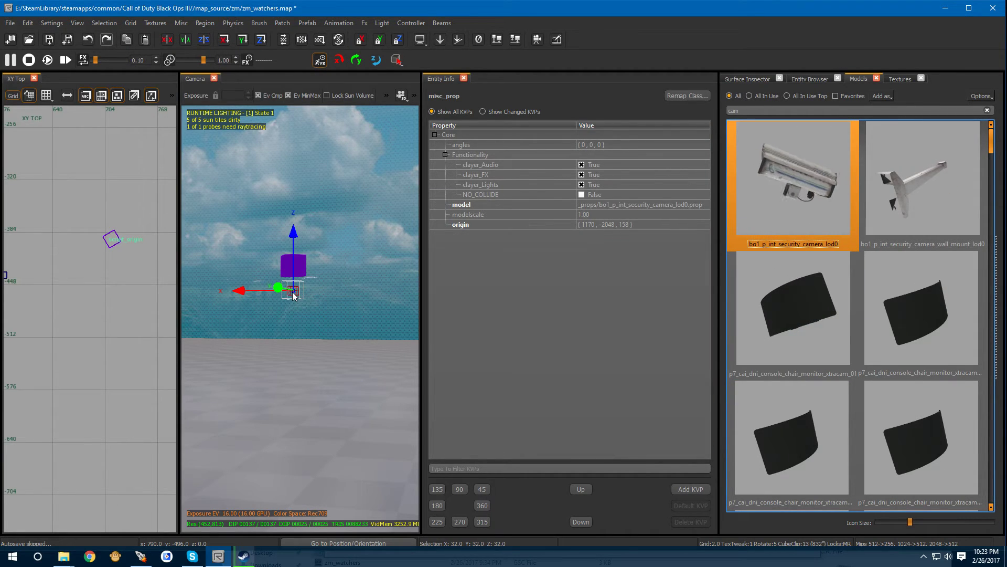
# Move the security camera model in the top view close to the script origin, to about X 728, Y -438
pyautogui.scroll(-3, 83, 244)
pyautogui.scroll(-3, 83, 243)
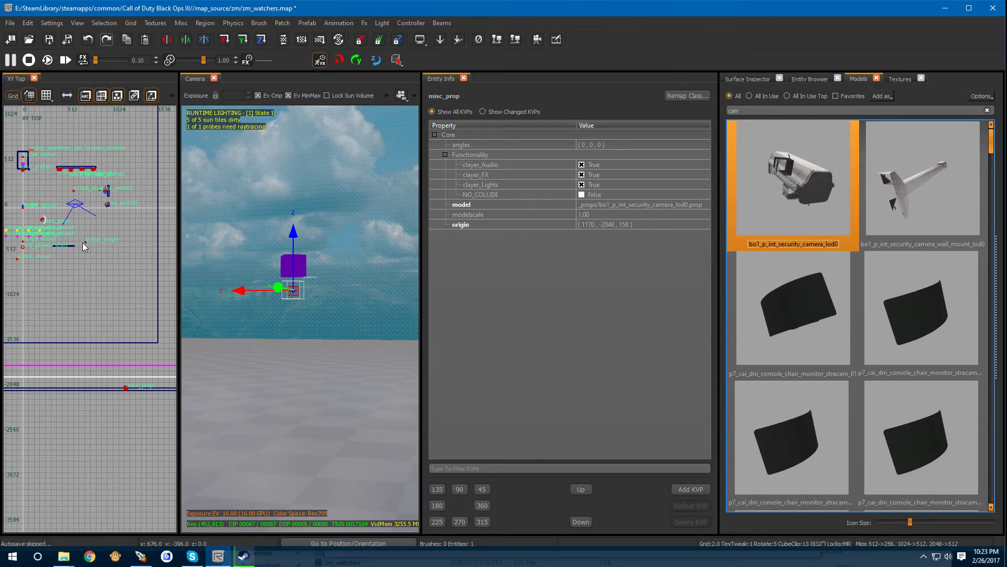
pyautogui.moveTo(61, 241); pyautogui.dragTo(30, 117)
pyautogui.moveTo(94, 250); pyautogui.dragTo(87, 239)
# Rotate the security camera model -145 degrees about the Z axis
pyautogui.scroll(5, 87, 243)
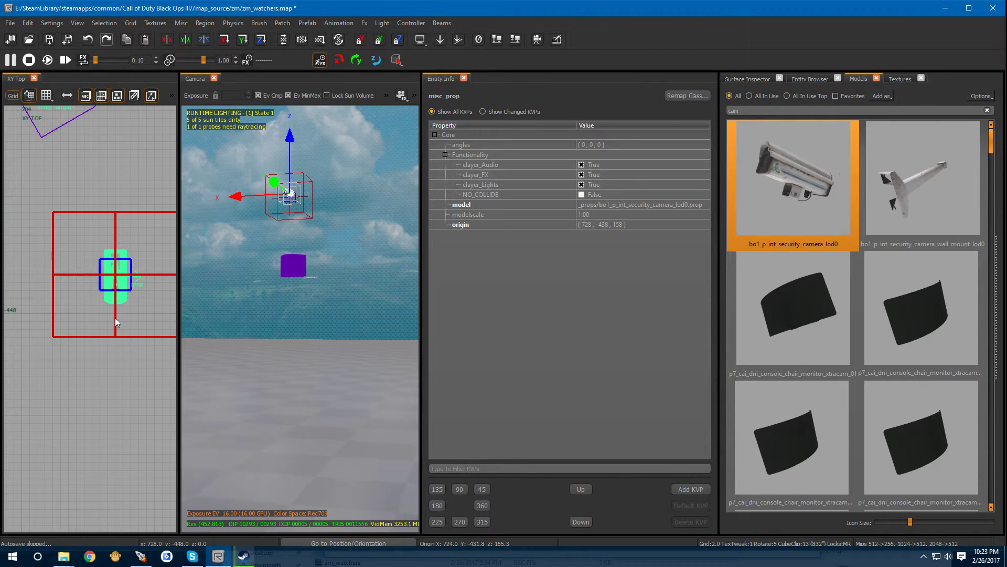
pyautogui.press('r')
pyautogui.moveTo(154, 299); pyautogui.dragTo(96, 435)
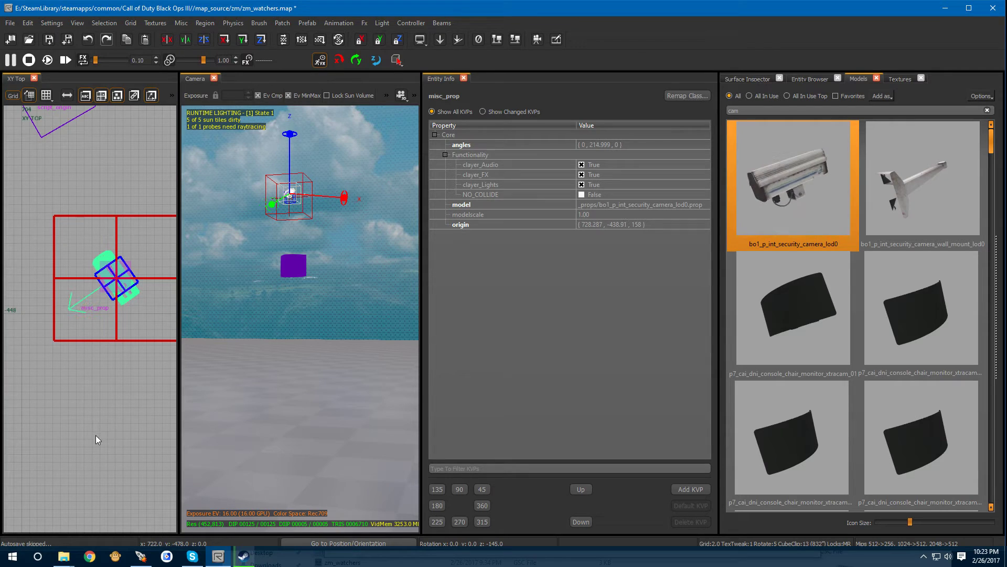
# Move the security camera model onto the script origin at about X 718, Y -399 and lower it to Z 92
pyautogui.press('r')
pyautogui.moveTo(112, 281); pyautogui.dragTo(70, 126)
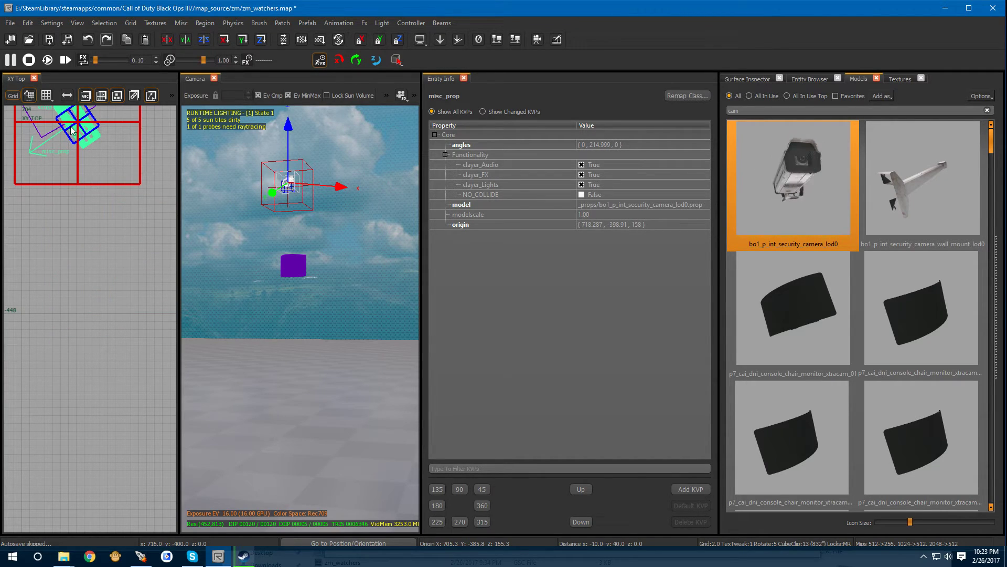
pyautogui.scroll(-3, 58, 199)
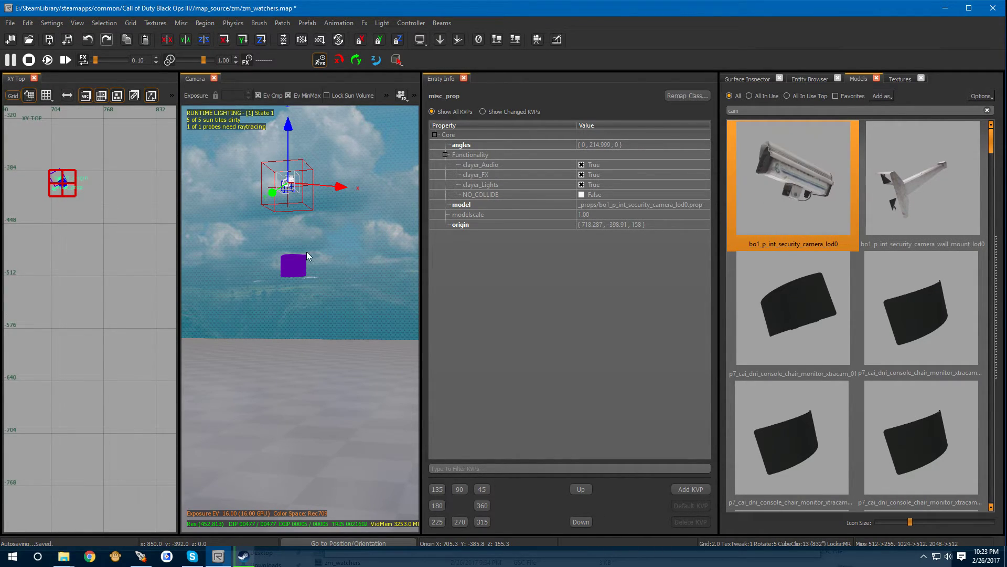
pyautogui.moveTo(289, 128); pyautogui.dragTo(290, 210)
pyautogui.moveTo(291, 210)
pyautogui.mouseDown(button='right')
pyautogui.moveTo(304, 203)
pyautogui.moveTo(293, 199)
pyautogui.mouseUp(button='right')
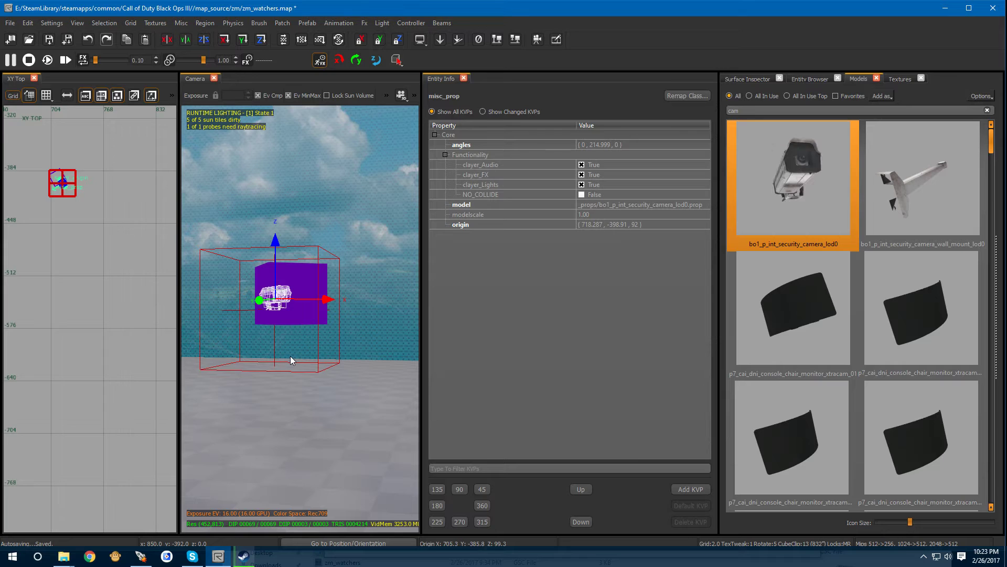
# Hide the script origin to check the security camera's placement, and unhide it again
pyautogui.press('Escape')
pyautogui.click(277, 297)
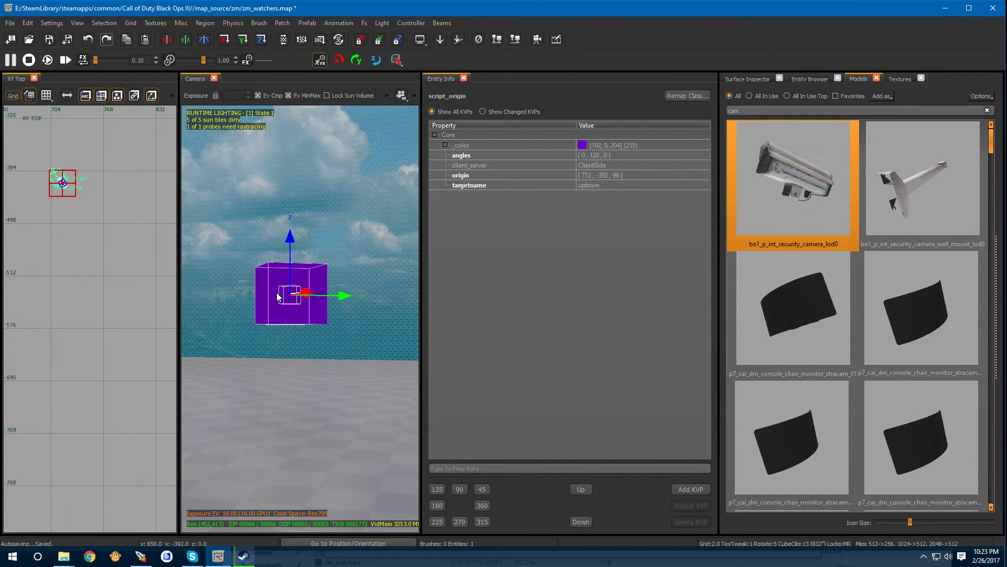
pyautogui.press('BackSpace')
pyautogui.moveTo(277, 353)
pyautogui.mouseDown(button='right')
pyautogui.moveTo(284, 272)
pyautogui.moveTo(275, 351)
pyautogui.mouseUp(button='right')
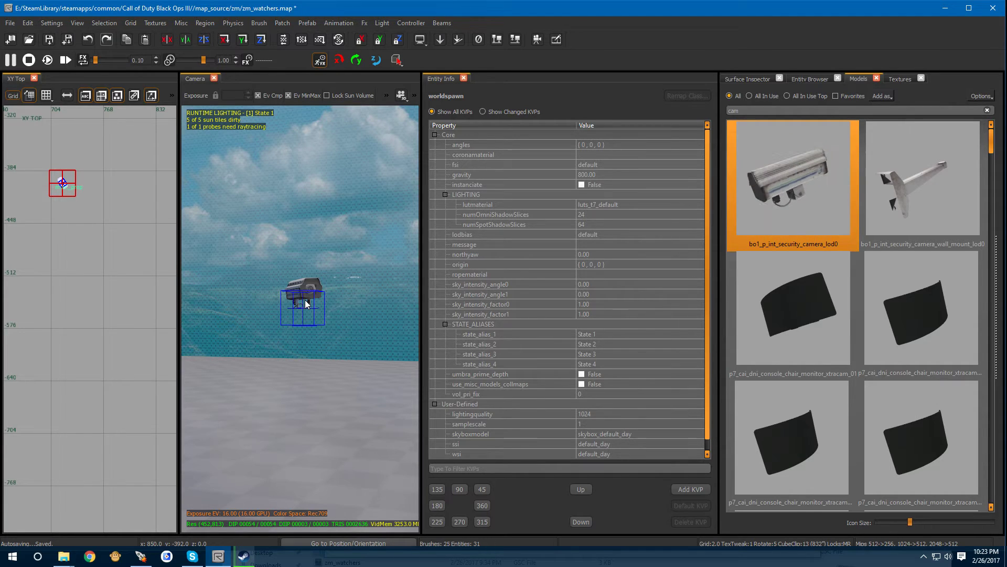
pyautogui.hotkey('shift', 'h')
pyautogui.moveTo(306, 301); pyautogui.dragTo(399, 304, button='right')
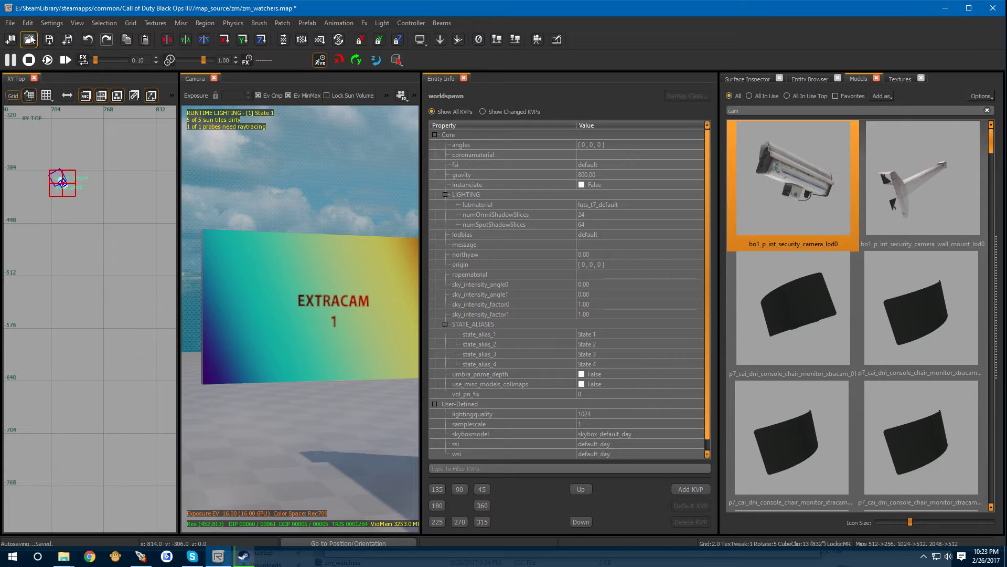
# Save the zm_watchers map and put the map editor away to reach the Mod Tools Launcher
pyautogui.click(10, 23)
pyautogui.click(30, 60)
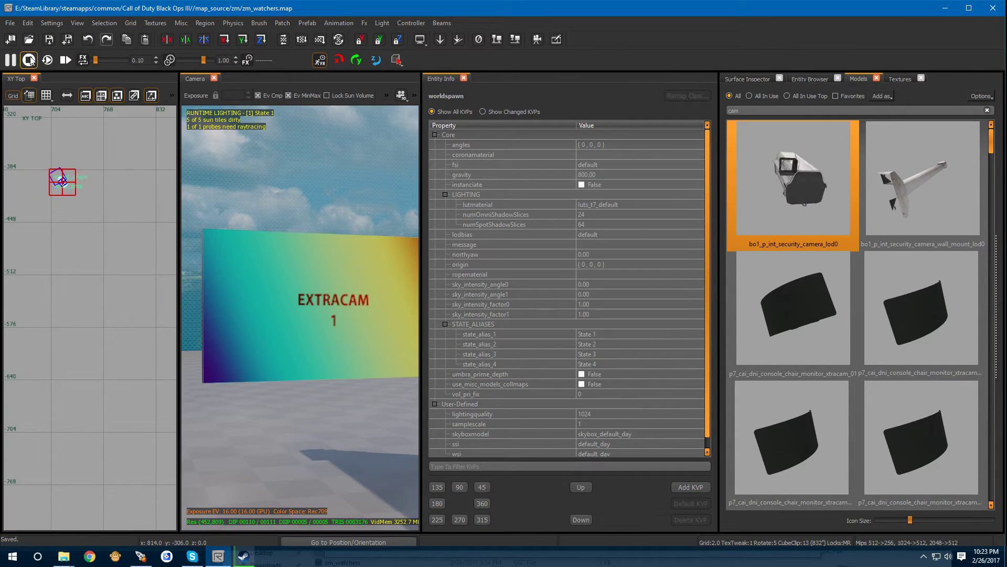
pyautogui.click(994, 8)
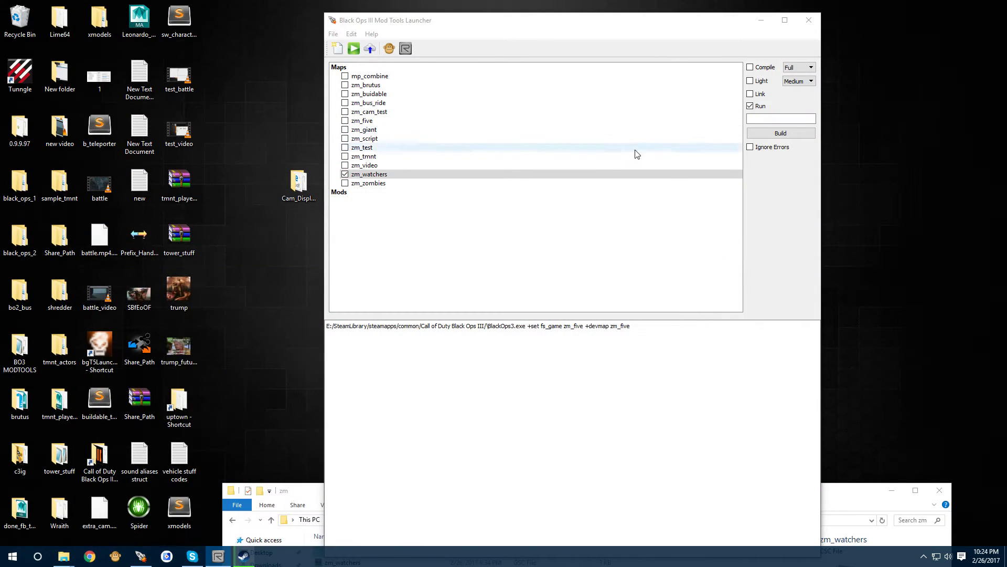
# Build the zm_watchers map in the Mod Tools Launcher with Compile and Link enabled and Run disabled
pyautogui.click(750, 68)
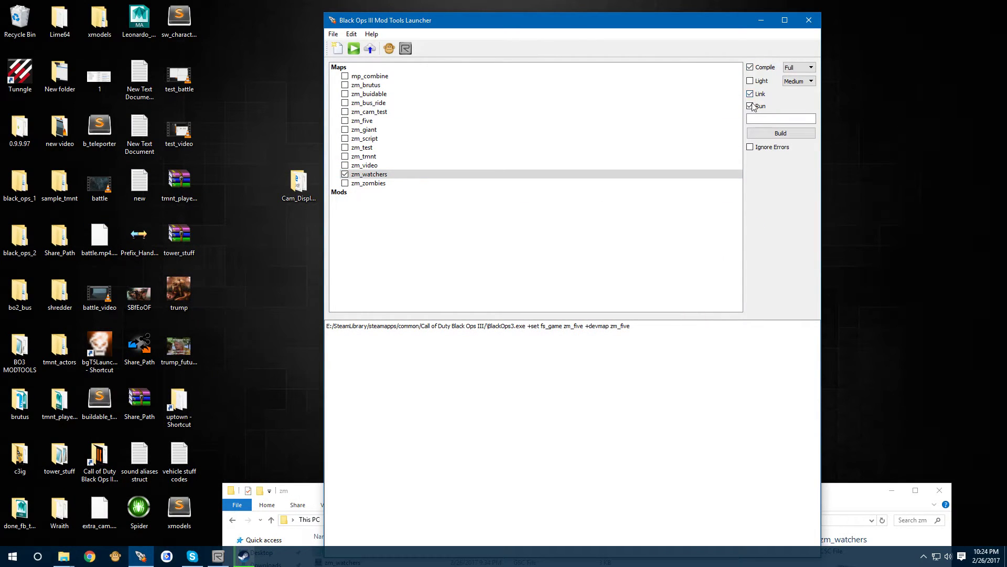
pyautogui.click(767, 133)
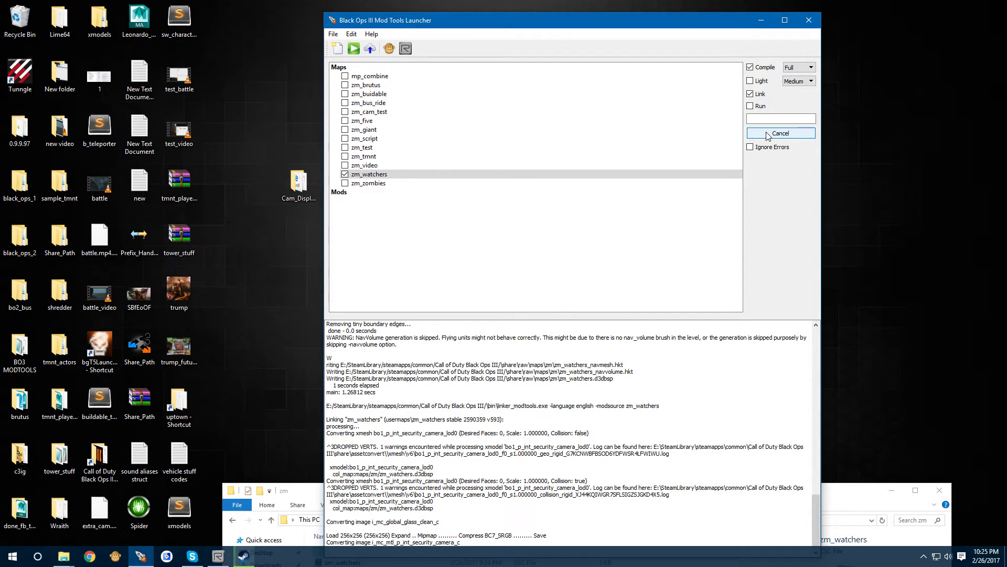
pyautogui.moveTo(584, 28); pyautogui.dragTo(533, 16)
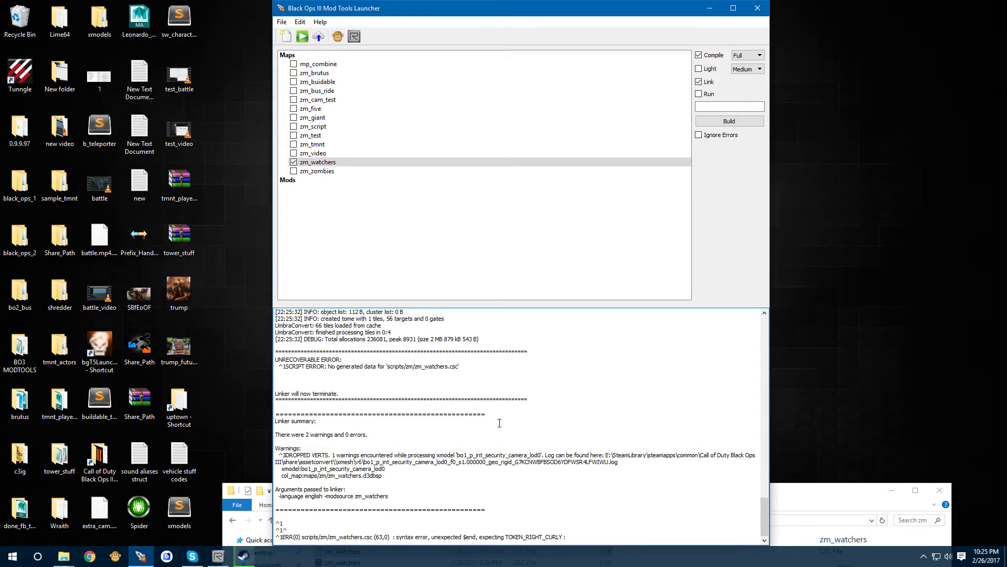
# Open the zm_watchers CSC script from the map folder's scripts\zm subfolder and go to its main() function
pyautogui.click(141, 559)
pyautogui.click(142, 559)
pyautogui.rightClick(321, 162)
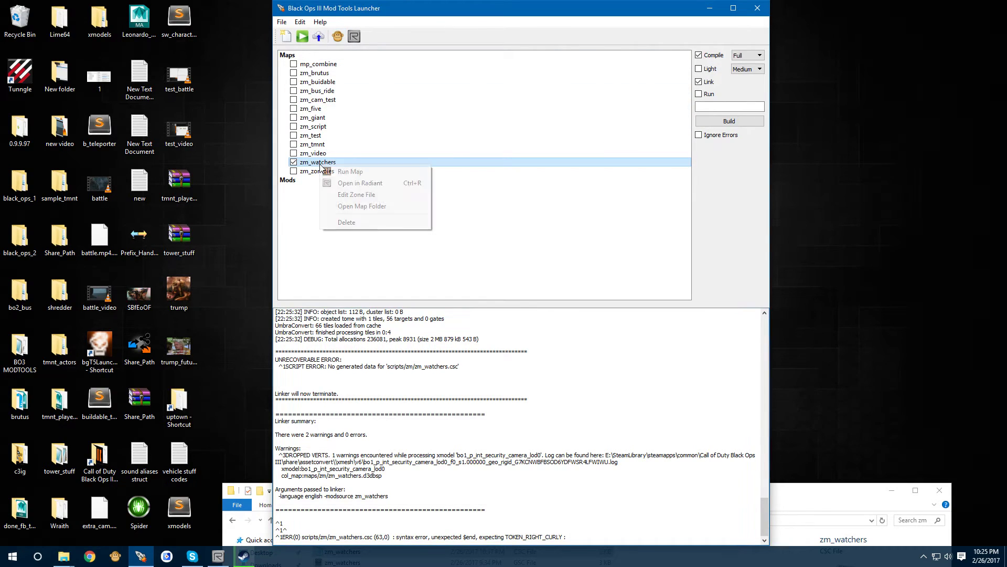
pyautogui.click(357, 206)
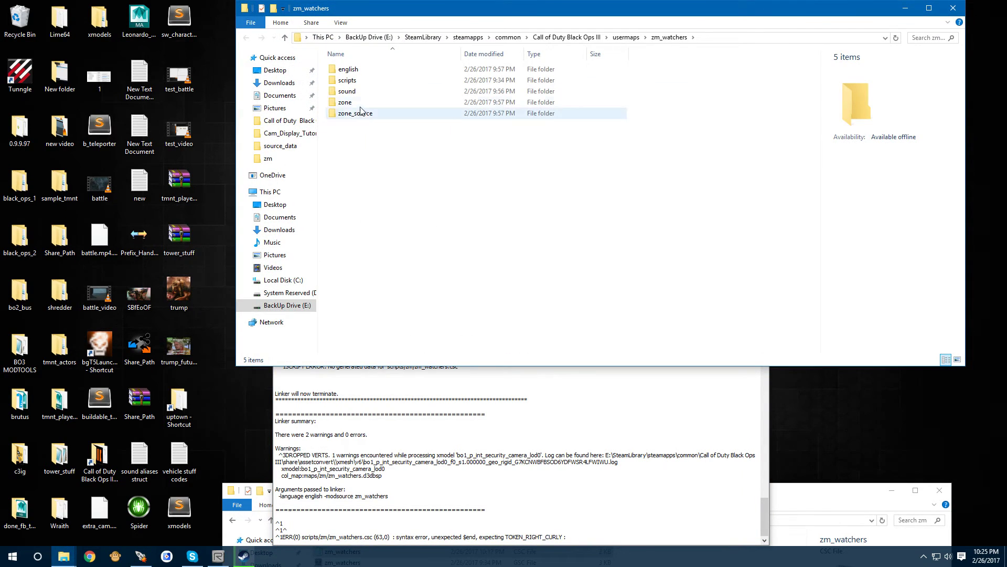
pyautogui.doubleClick(359, 80)
pyautogui.doubleClick(356, 73)
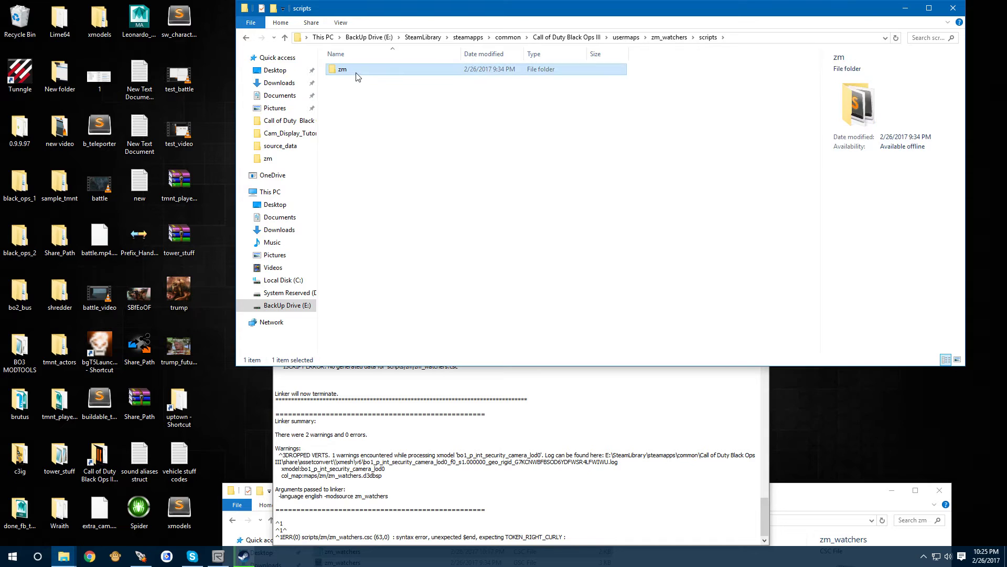
pyautogui.doubleClick(357, 69)
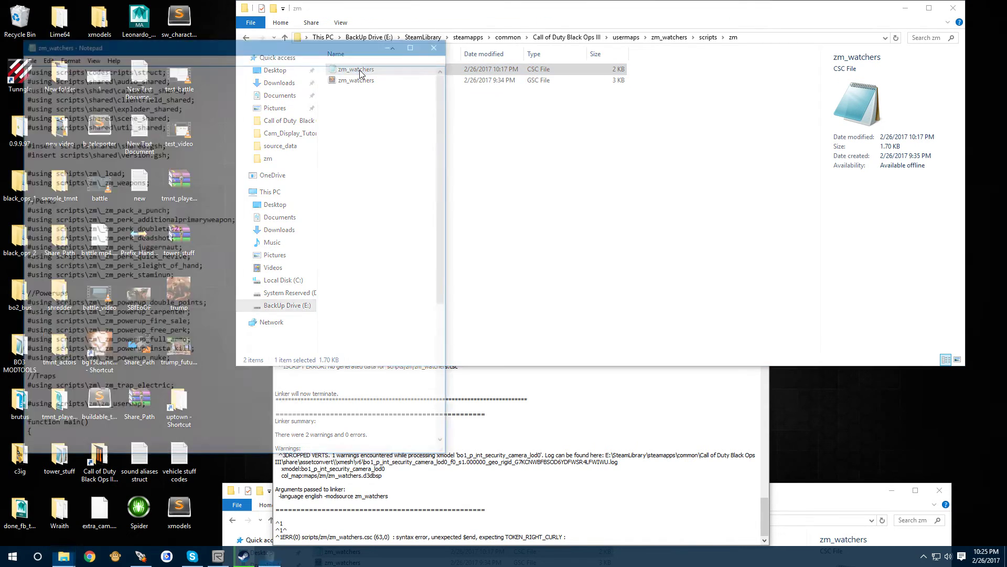
pyautogui.scroll(-8, 347, 194)
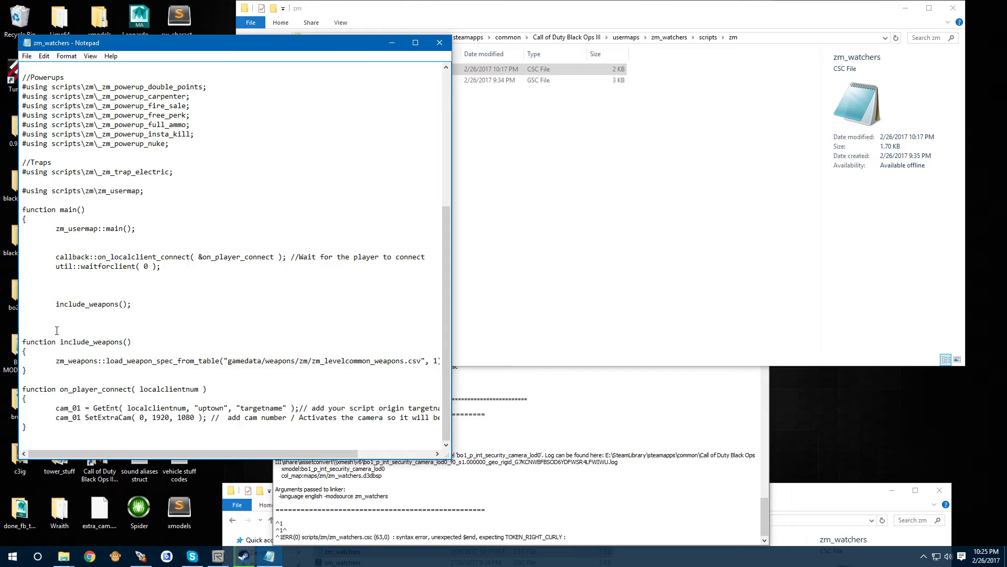
# Add the missing closing brace after include_weapons(); in main(), save the script and close it
pyautogui.write('}}')
pyautogui.click(27, 56)
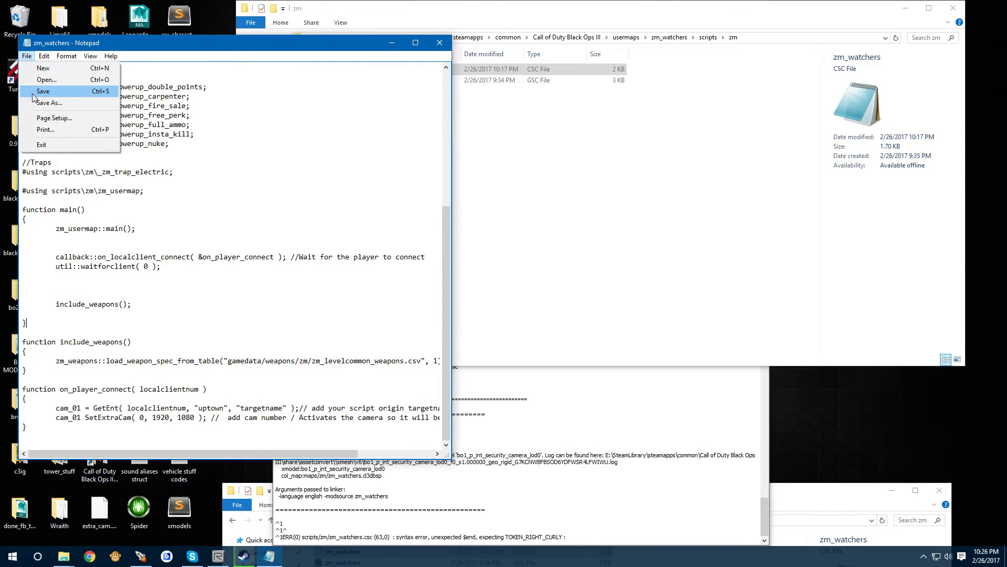
pyautogui.click(33, 93)
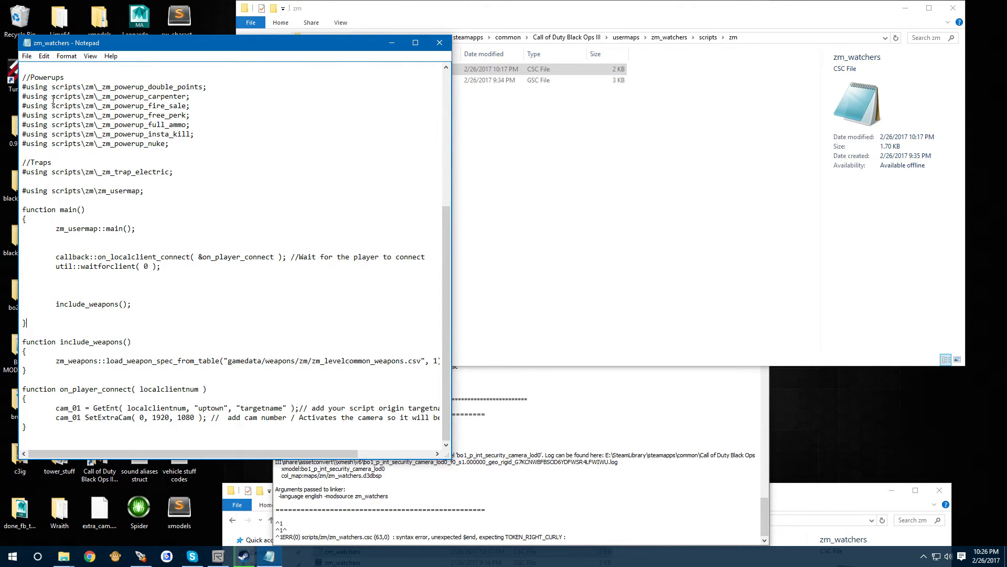
pyautogui.click(440, 45)
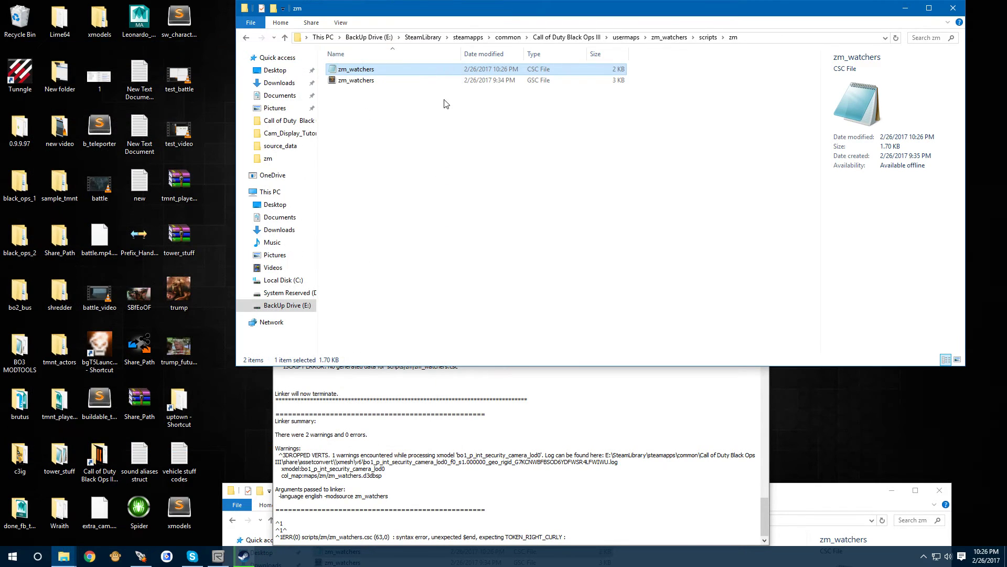
# Switch back to the Mod Tools Launcher and rebuild zm_watchers with Compile and Link enabled
pyautogui.click(216, 557)
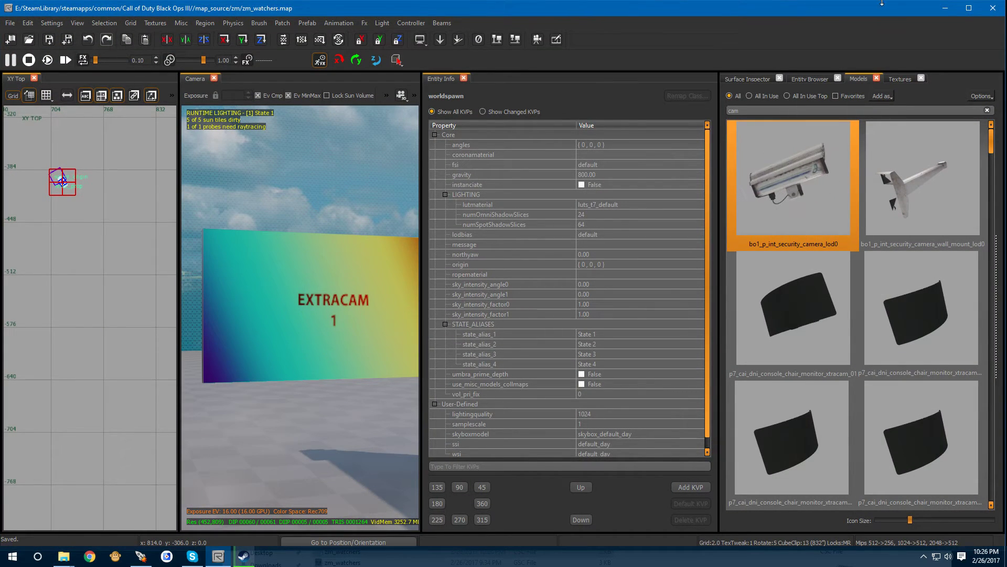
pyautogui.click(946, 10)
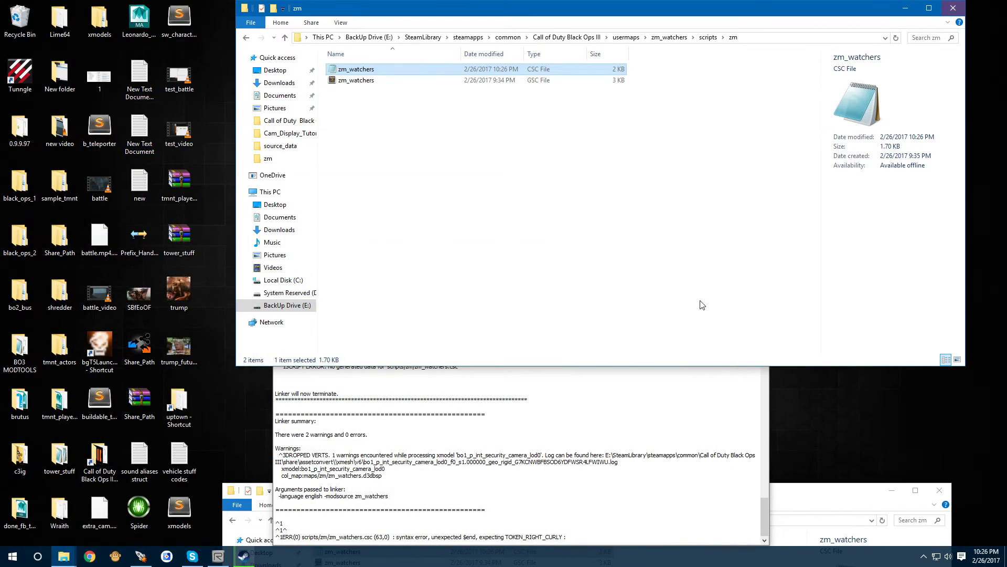
pyautogui.click(141, 557)
pyautogui.click(728, 122)
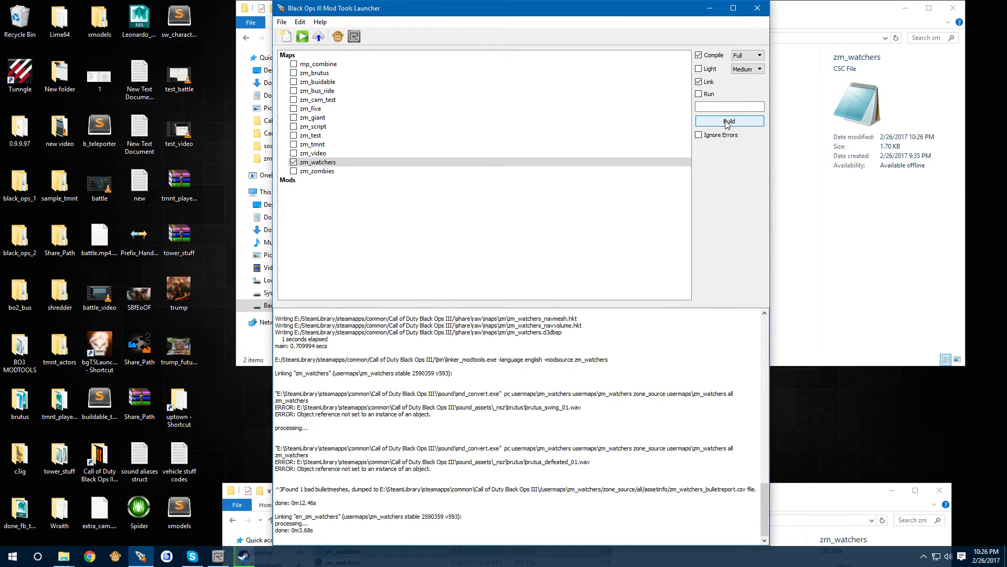
# Run zm_watchers with only the Run option enabled and allow Steam to launch Black Ops III with the map parameters
pyautogui.click(699, 82)
pyautogui.click(702, 57)
pyautogui.click(699, 94)
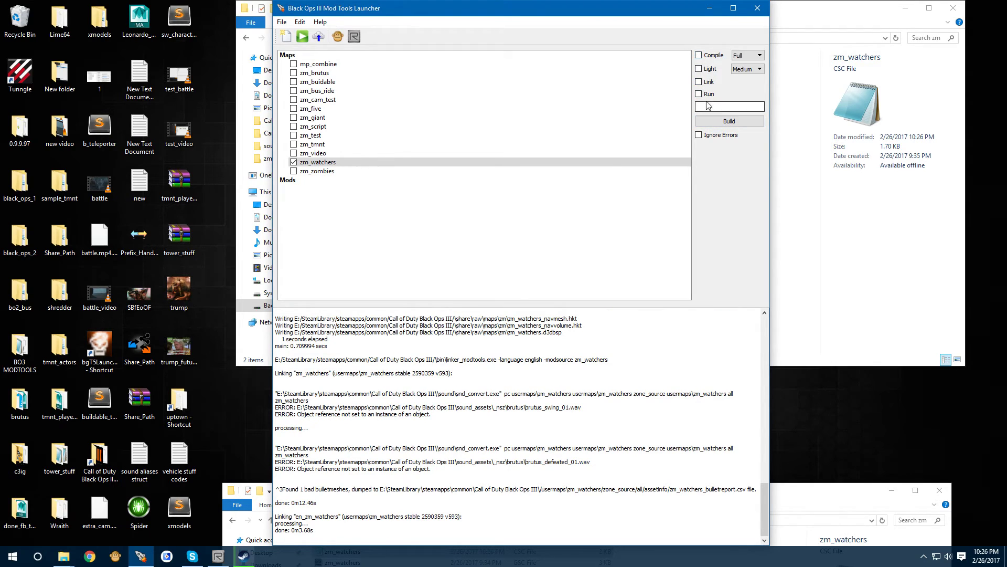
pyautogui.click(727, 124)
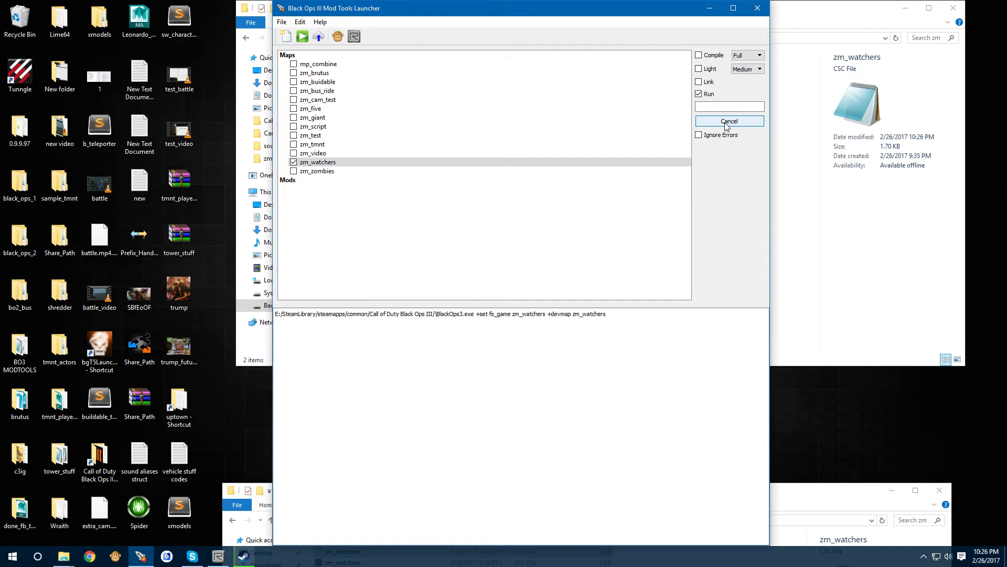
pyautogui.click(727, 124)
pyautogui.click(243, 556)
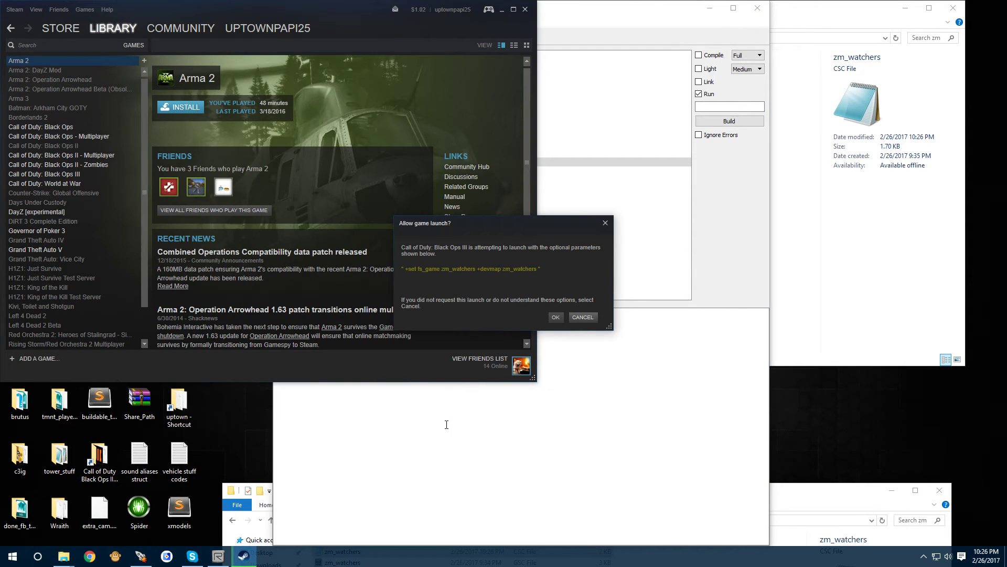
pyautogui.click(555, 317)
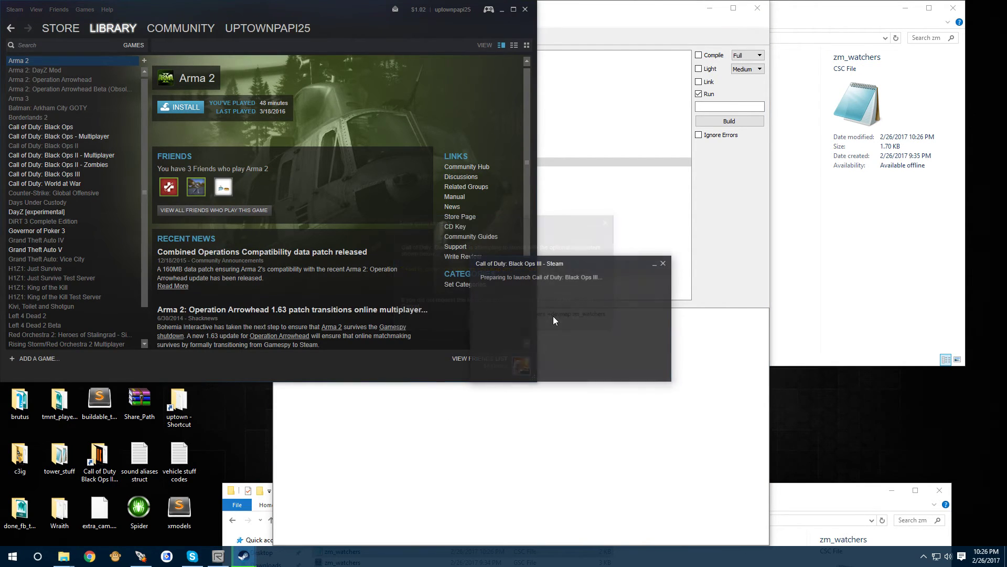
# Set the system volume to 29 while the game loads
pyautogui.click(947, 556)
pyautogui.click(887, 530)
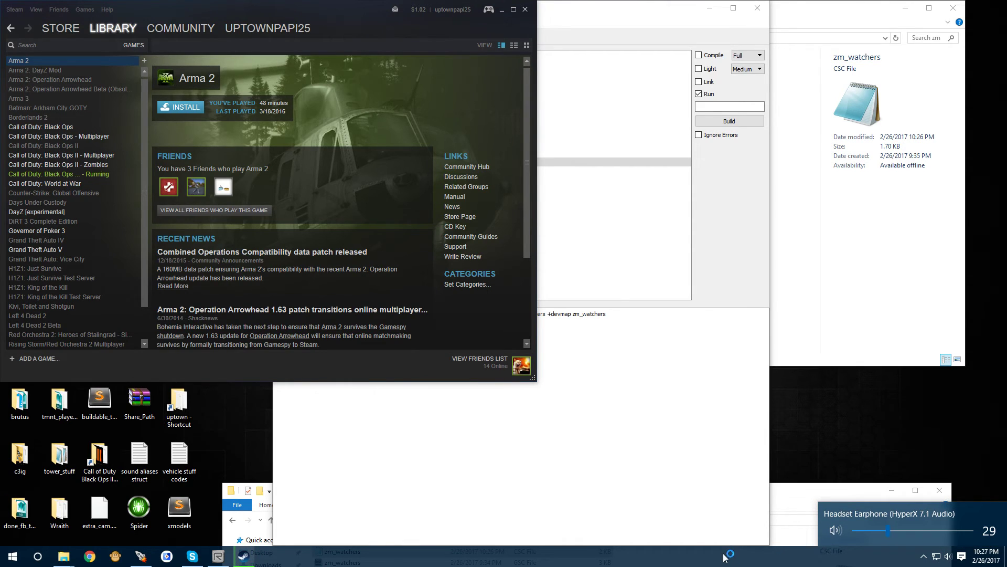
pyautogui.click(612, 401)
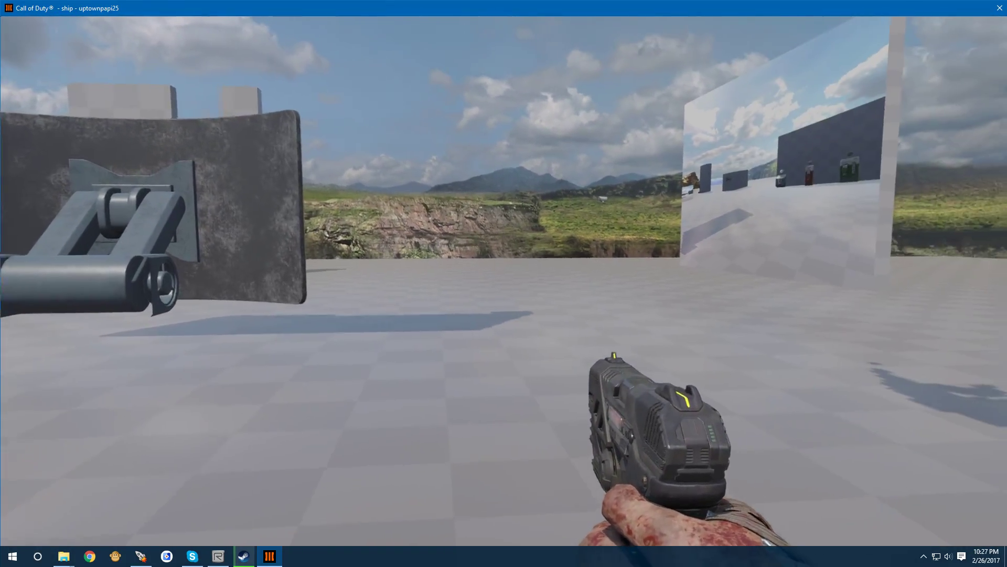
# Examine the live feed on the flat in-game screen, then fire test shots toward the floating security camera and reload
pyautogui.press('w')
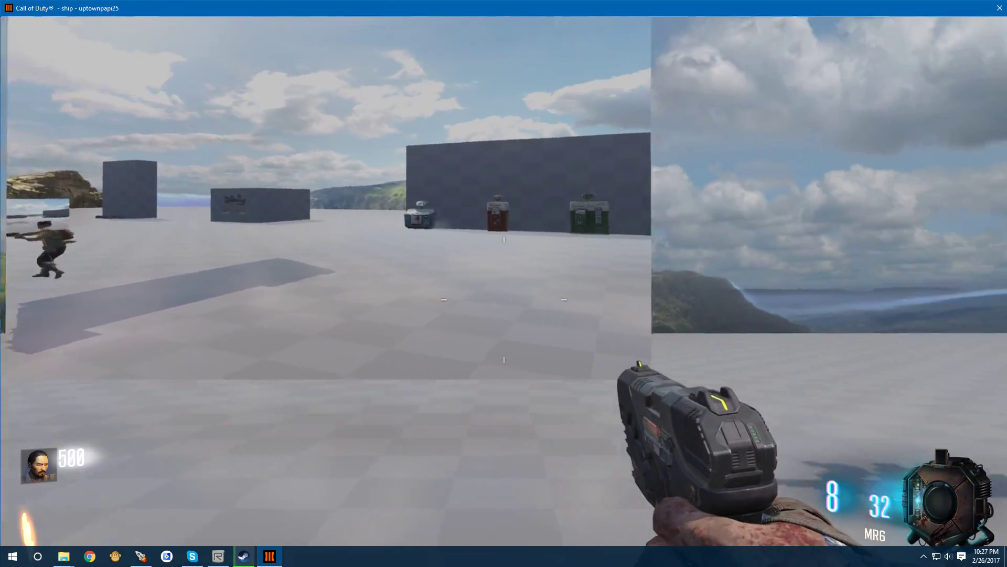
pyautogui.press('s')
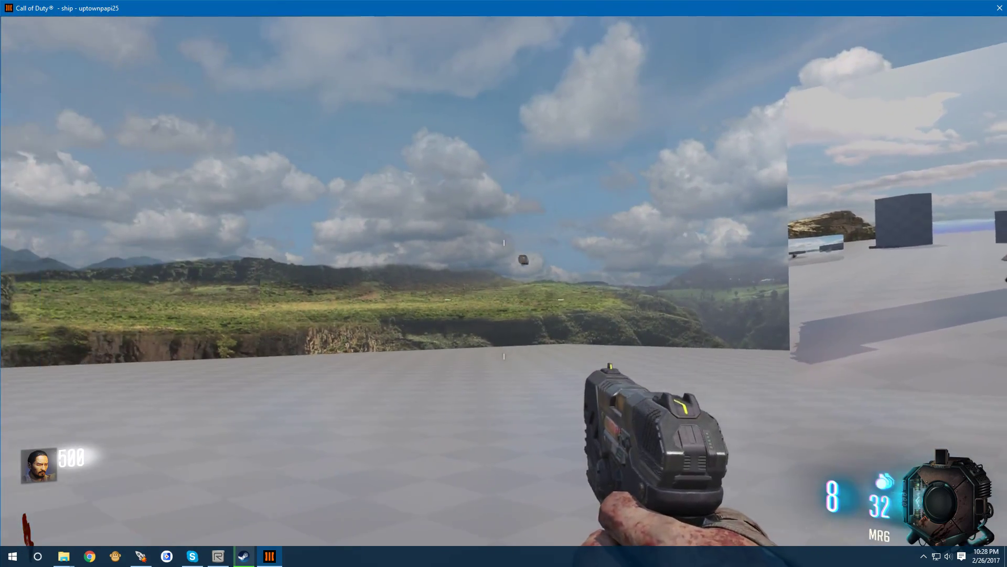
pyautogui.rightClick(503, 300)
pyautogui.click(503, 300)
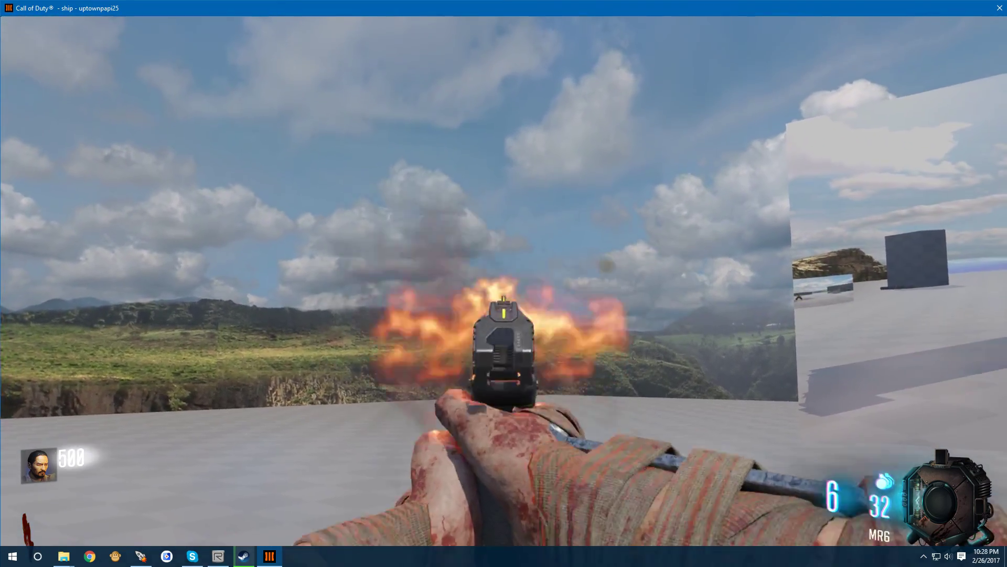
pyautogui.click(504, 299)
pyautogui.press('r')
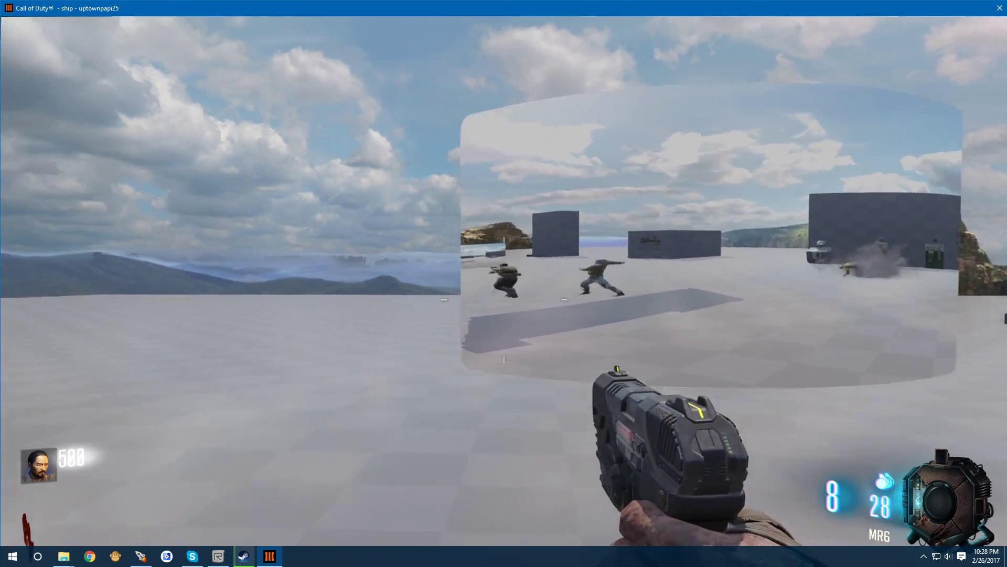
# Fight the zombies near the perk machines with pistol and melee, then reload, to test the cameras' live feed
pyautogui.rightClick(504, 300)
pyautogui.click(504, 300)
pyautogui.click(504, 299)
pyautogui.click(504, 299)
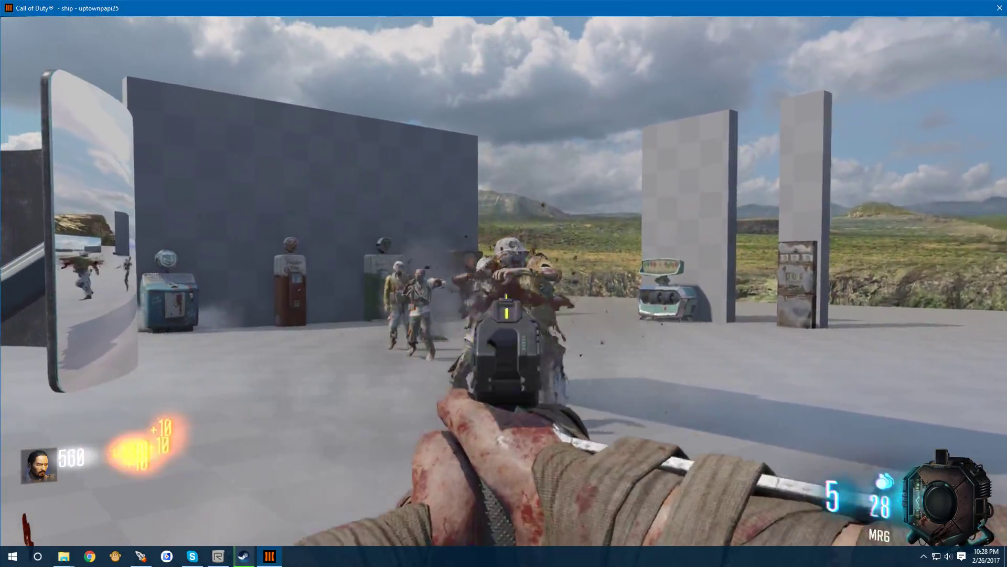
pyautogui.click(504, 300)
pyautogui.click(505, 300)
pyautogui.click(504, 299)
pyautogui.click(504, 300)
pyautogui.click(504, 299)
pyautogui.press('v')
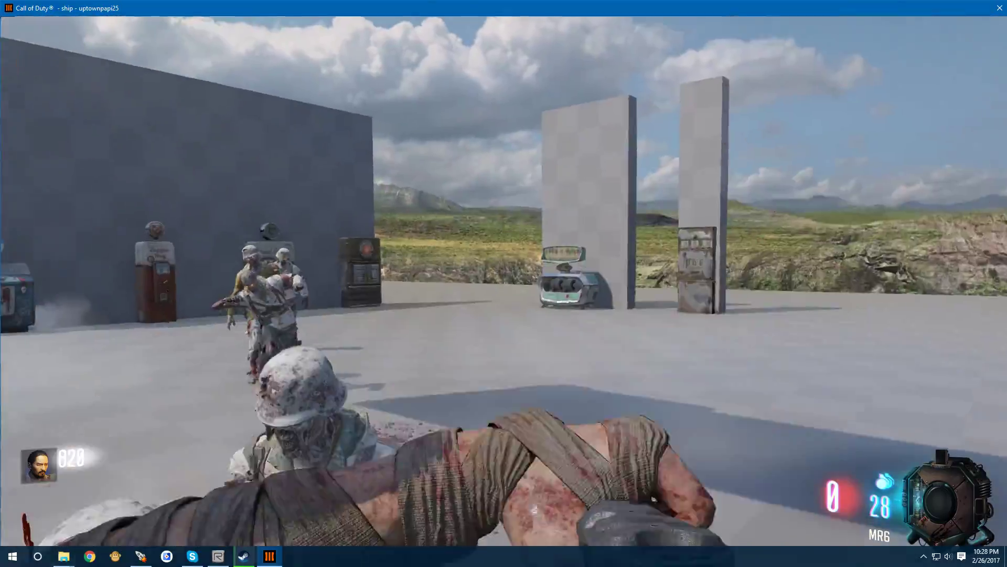
pyautogui.press('v')
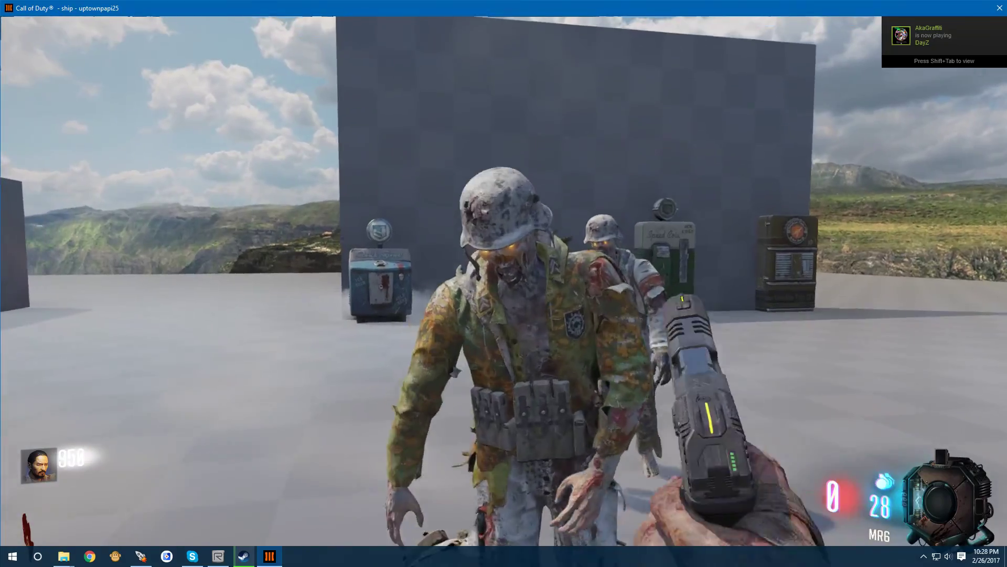
pyautogui.press('v')
pyautogui.press('r')
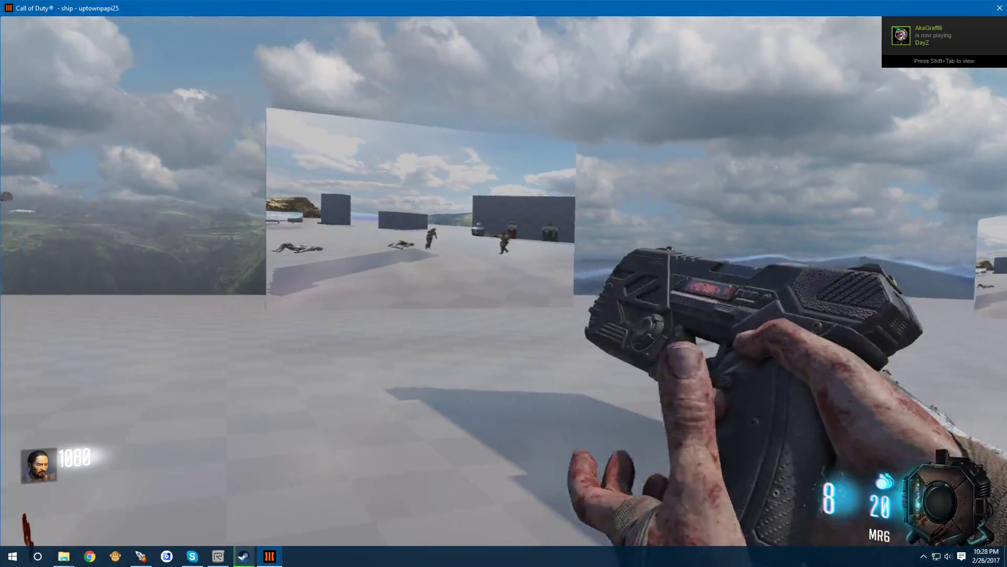
# Shoot the remaining zombies in front of the flat screen, reload, and examine how the scene appears in the live feed
pyautogui.click(504, 299)
pyautogui.click(504, 300)
pyautogui.click(504, 299)
pyautogui.click(504, 300)
pyautogui.click(504, 300)
pyautogui.click(504, 300)
pyautogui.click(505, 300)
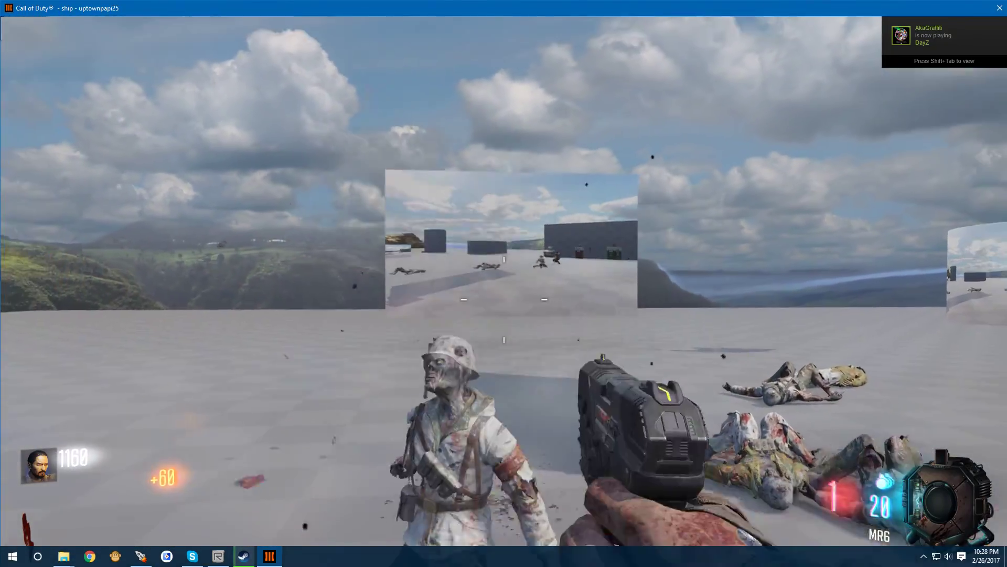
pyautogui.press('r')
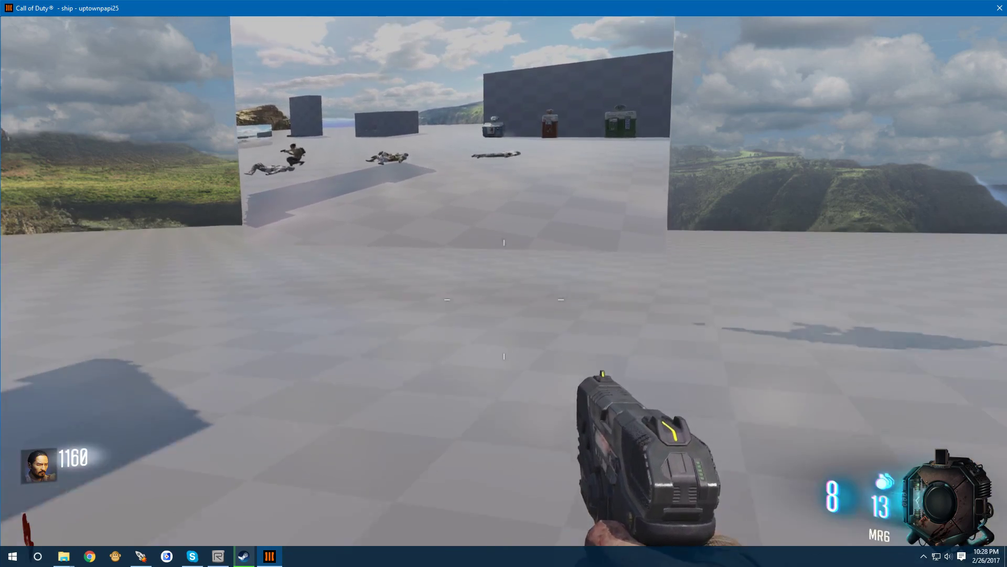
pyautogui.press('s')
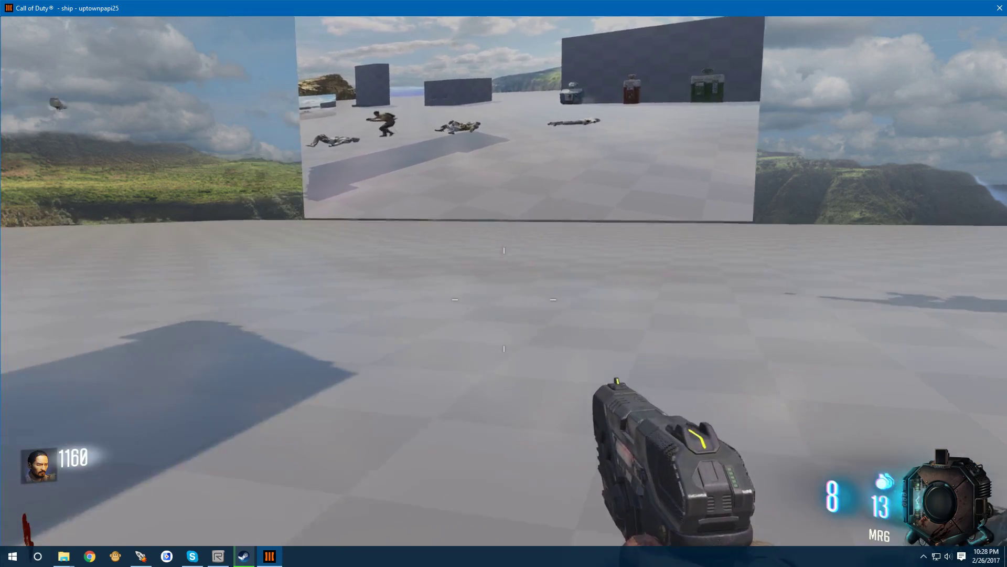
pyautogui.press('w')
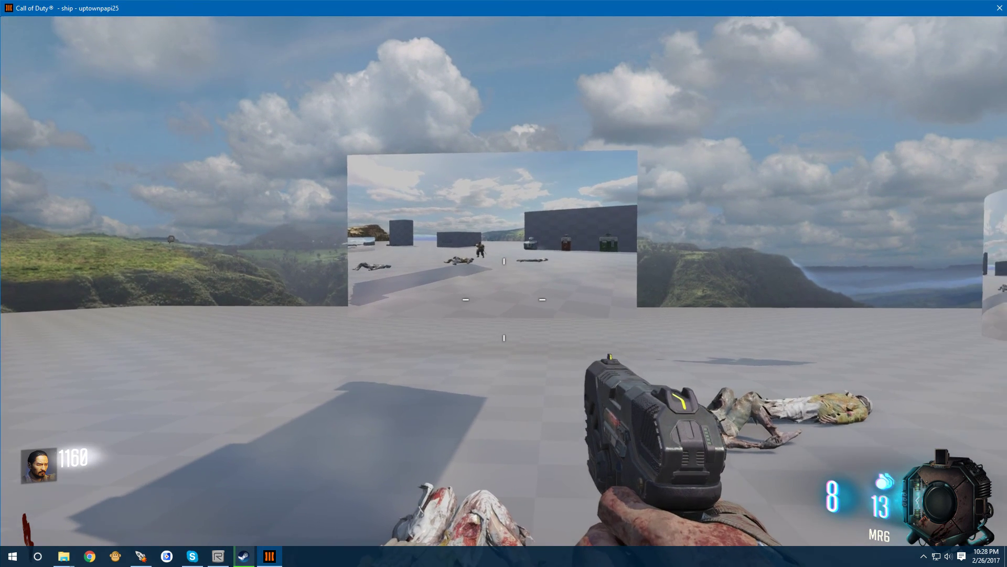